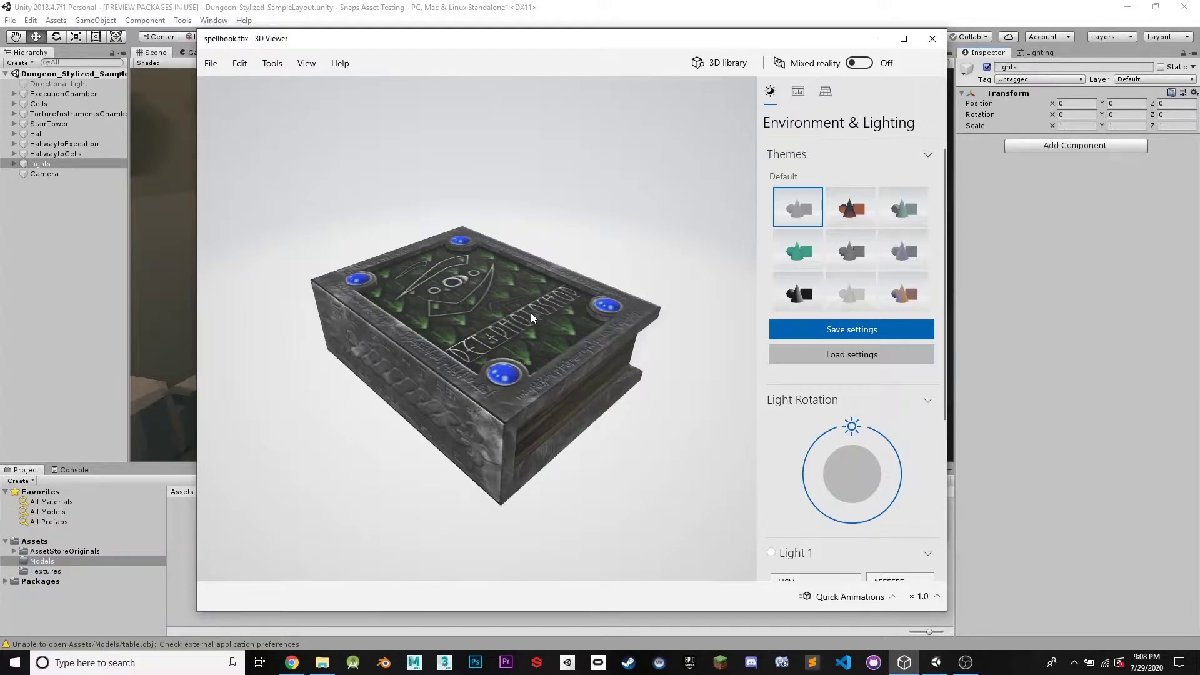
# Orbit the painted spellbook.fbx model in 3D Viewer to inspect its cover and page side
pyautogui.moveTo(520, 323); pyautogui.dragTo(505, 302)
pyautogui.press('alt')
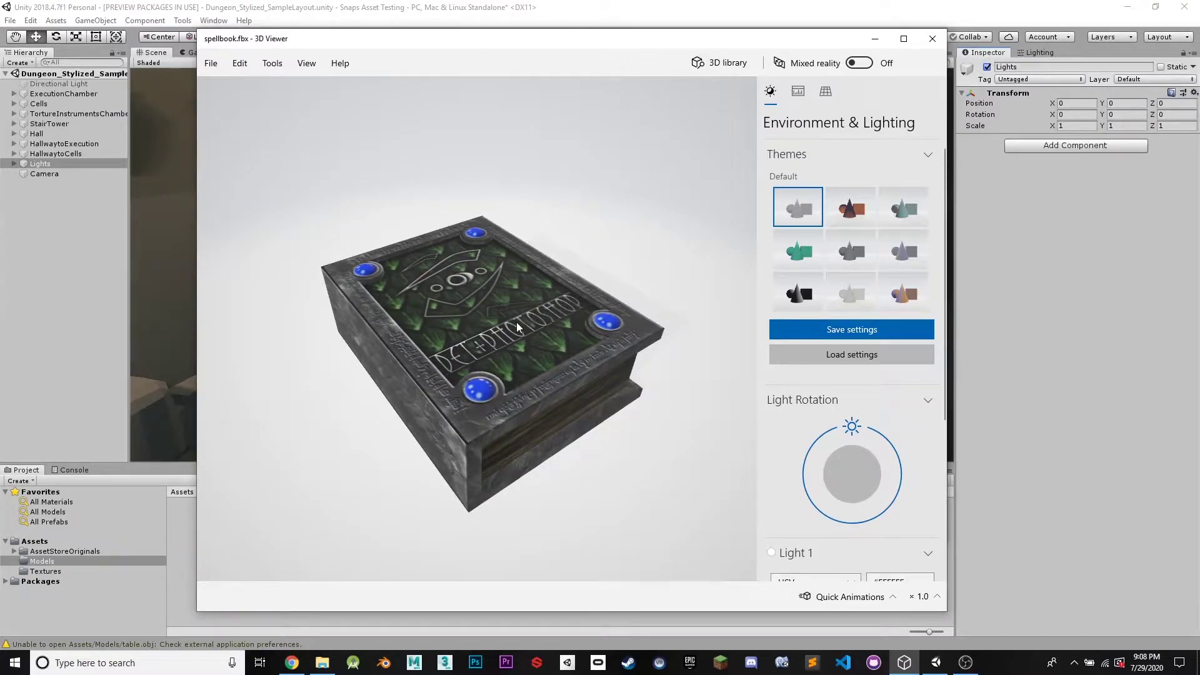
pyautogui.moveTo(516, 321)
pyautogui.mouseDown()
pyautogui.moveTo(481, 386)
pyautogui.moveTo(515, 257)
pyautogui.moveTo(654, 227)
pyautogui.moveTo(496, 306)
pyautogui.moveTo(508, 306)
pyautogui.mouseUp()
pyautogui.press('alt')
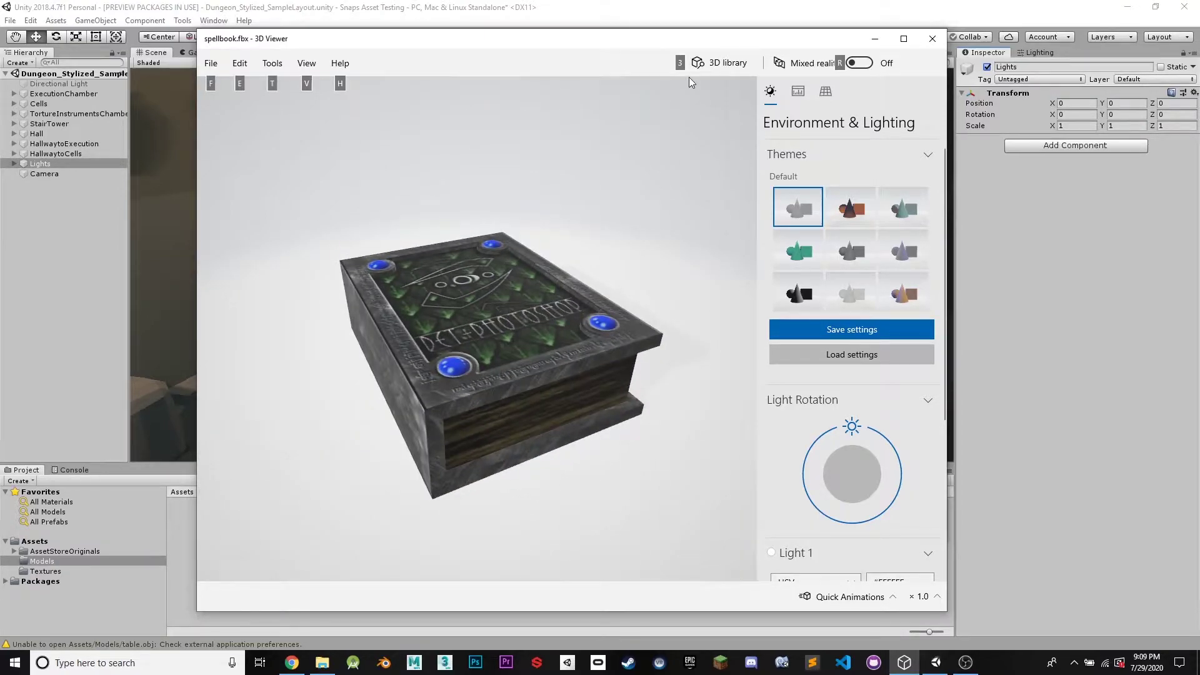
# Minimize 3D Viewer and OBS, orbit Unity's Scene view around the tables, then switch to File Explorer
pyautogui.click(866, 44)
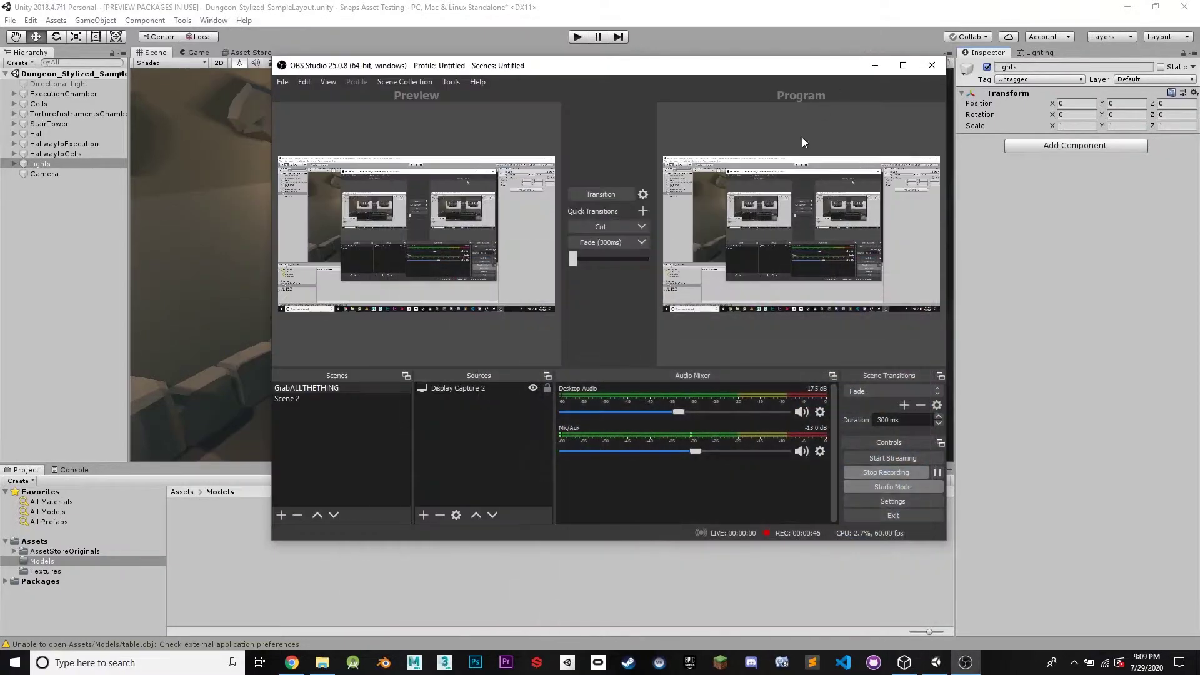
pyautogui.click(866, 69)
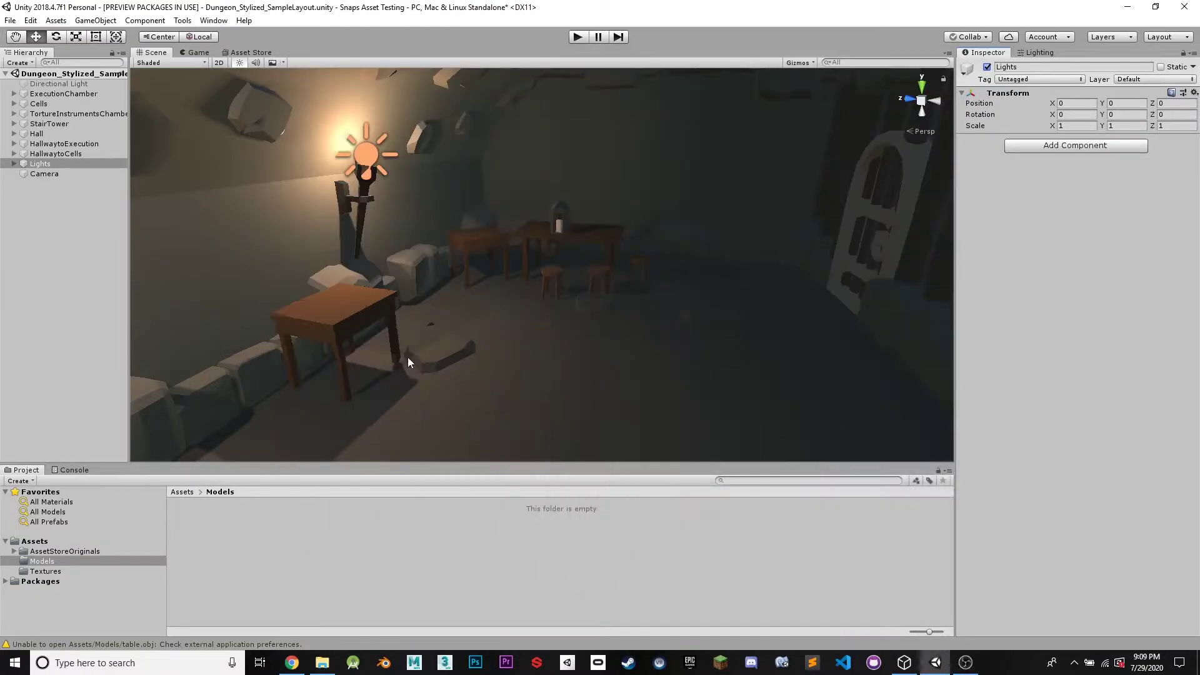
pyautogui.keyDown('alt'); pyautogui.moveTo(508, 207); pyautogui.dragTo(459, 230); pyautogui.keyUp('alt')
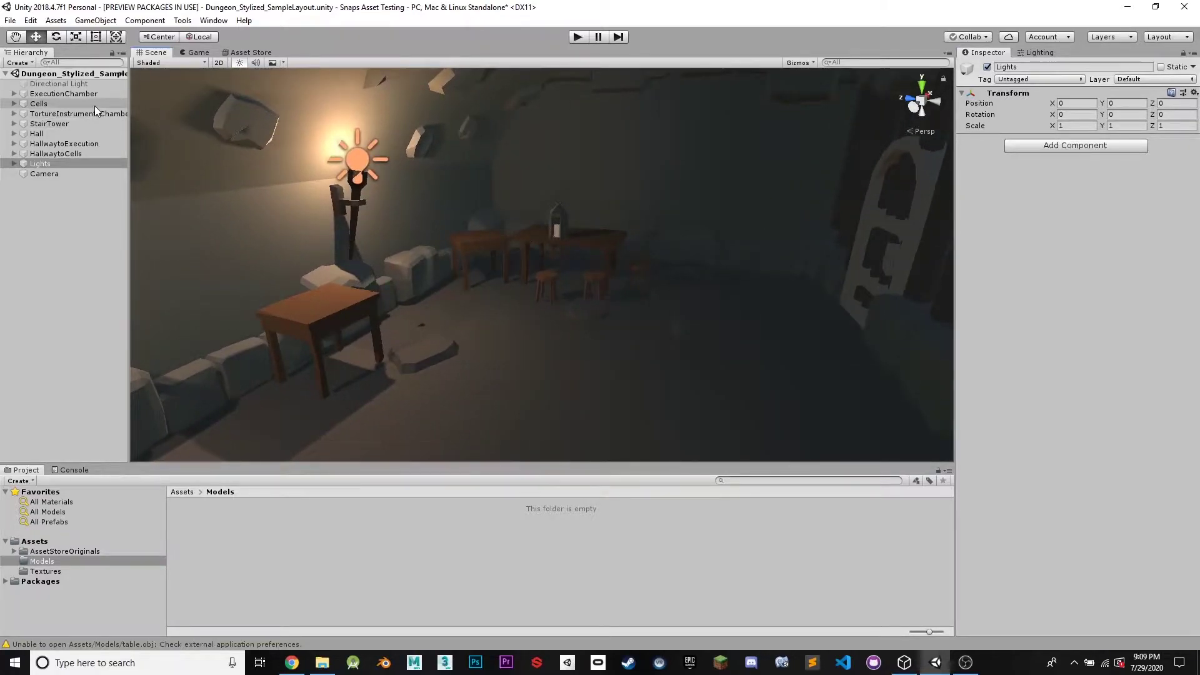
pyautogui.keyDown('alt'); pyautogui.moveTo(606, 209); pyautogui.dragTo(562, 250); pyautogui.keyUp('alt')
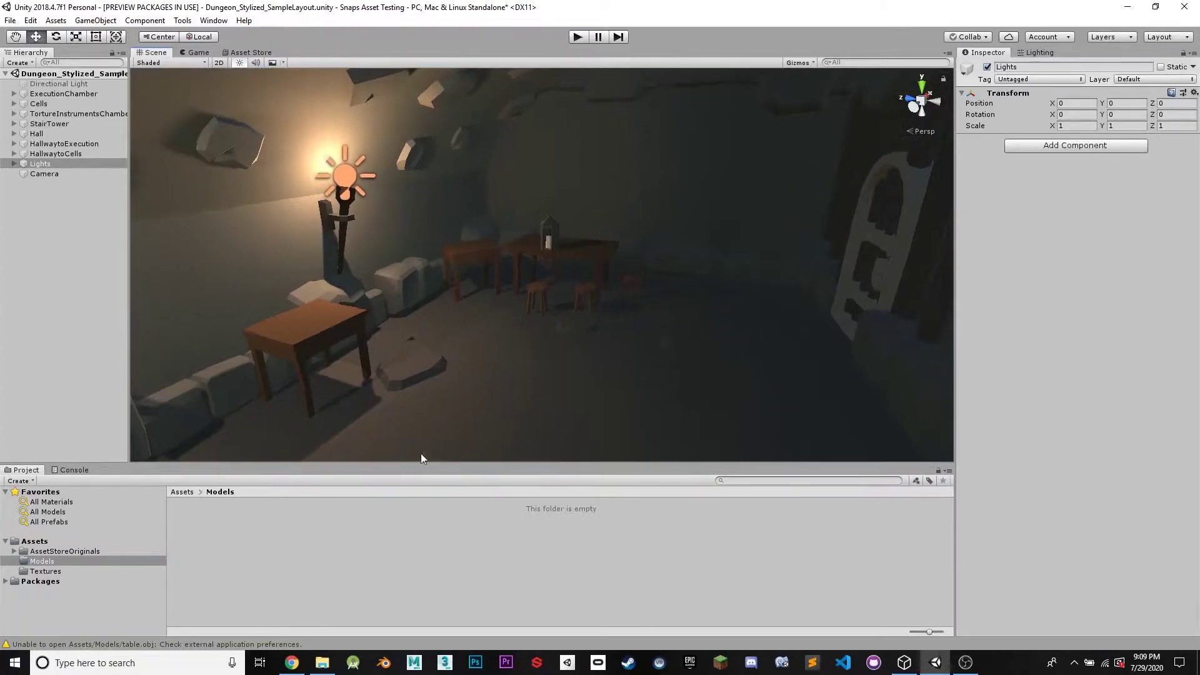
pyautogui.click(322, 662)
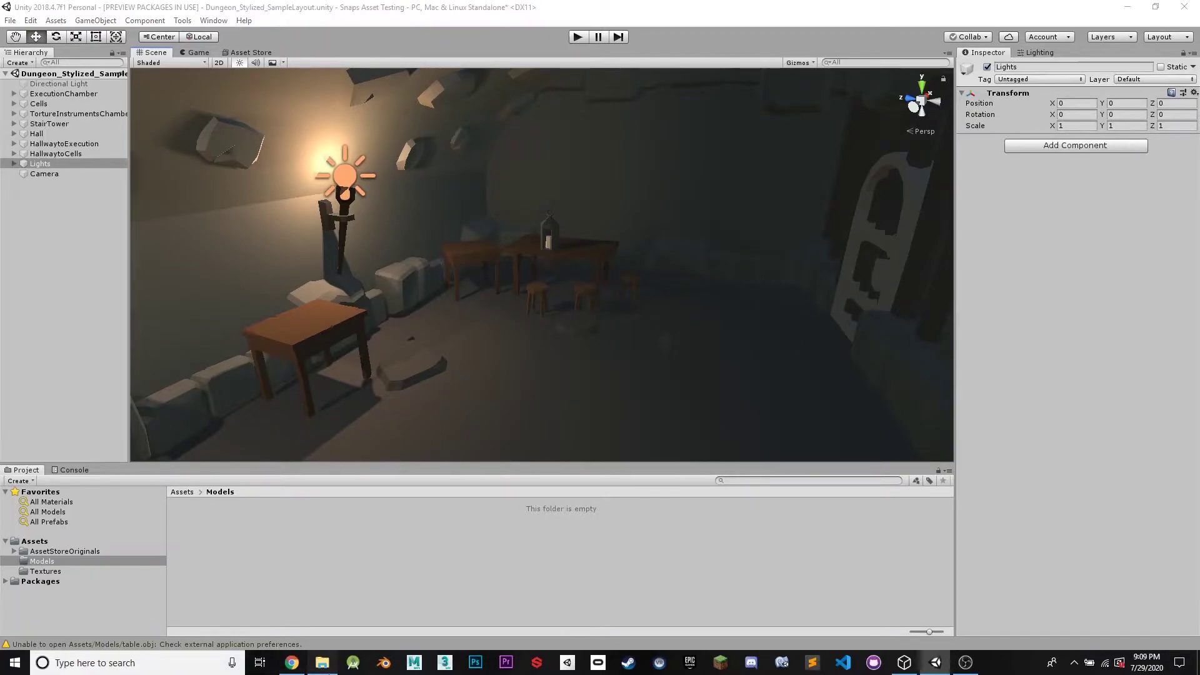
# Import spellbook.fbx and spellbookForPainting.fbx from the Desktop into Unity's Models folder
pyautogui.click(458, 192)
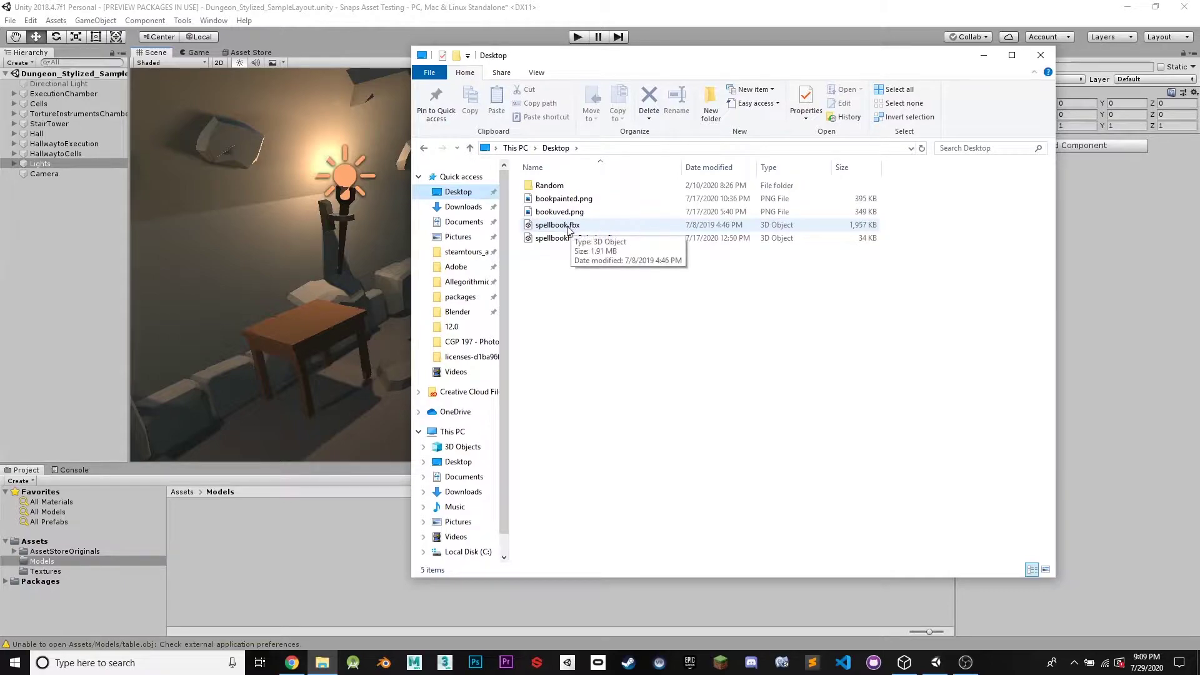
pyautogui.moveTo(568, 227); pyautogui.dragTo(268, 539)
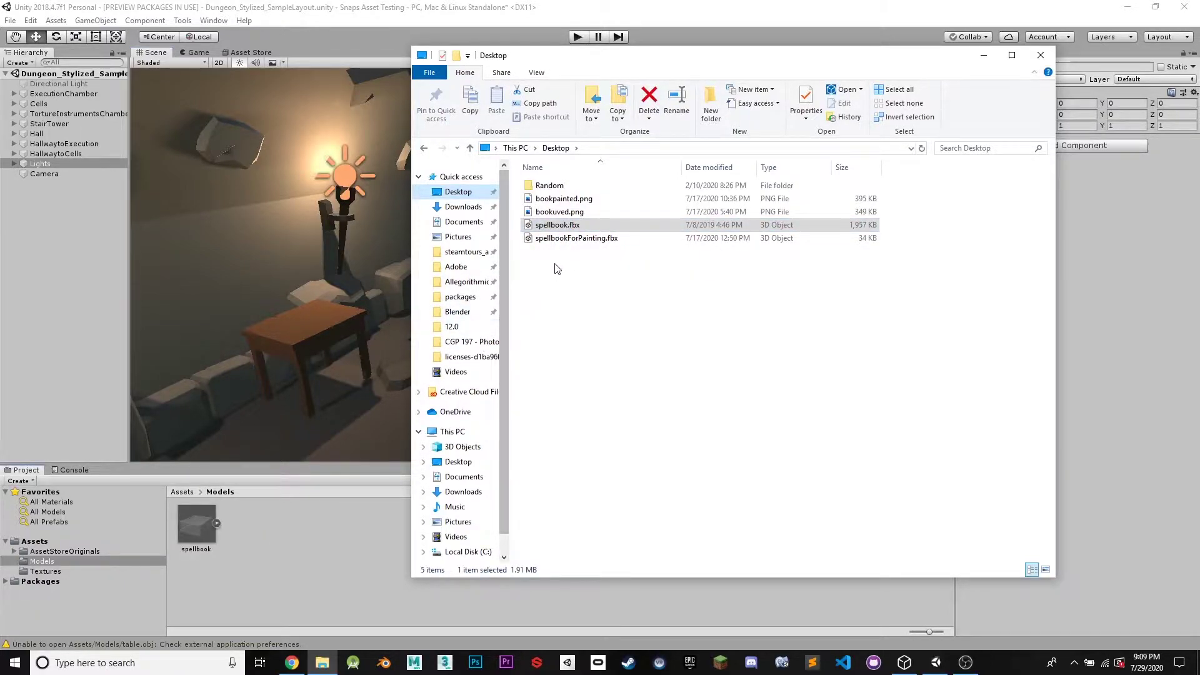
pyautogui.moveTo(572, 240); pyautogui.dragTo(268, 534)
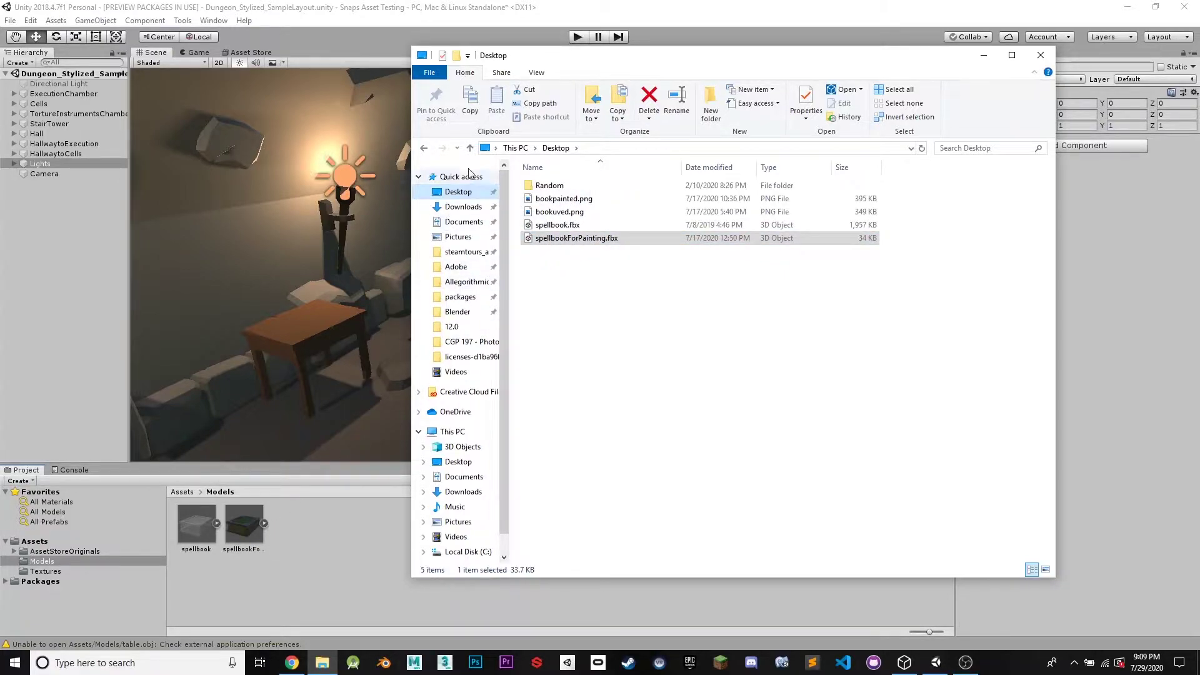
pyautogui.click(984, 55)
pyautogui.click(237, 517)
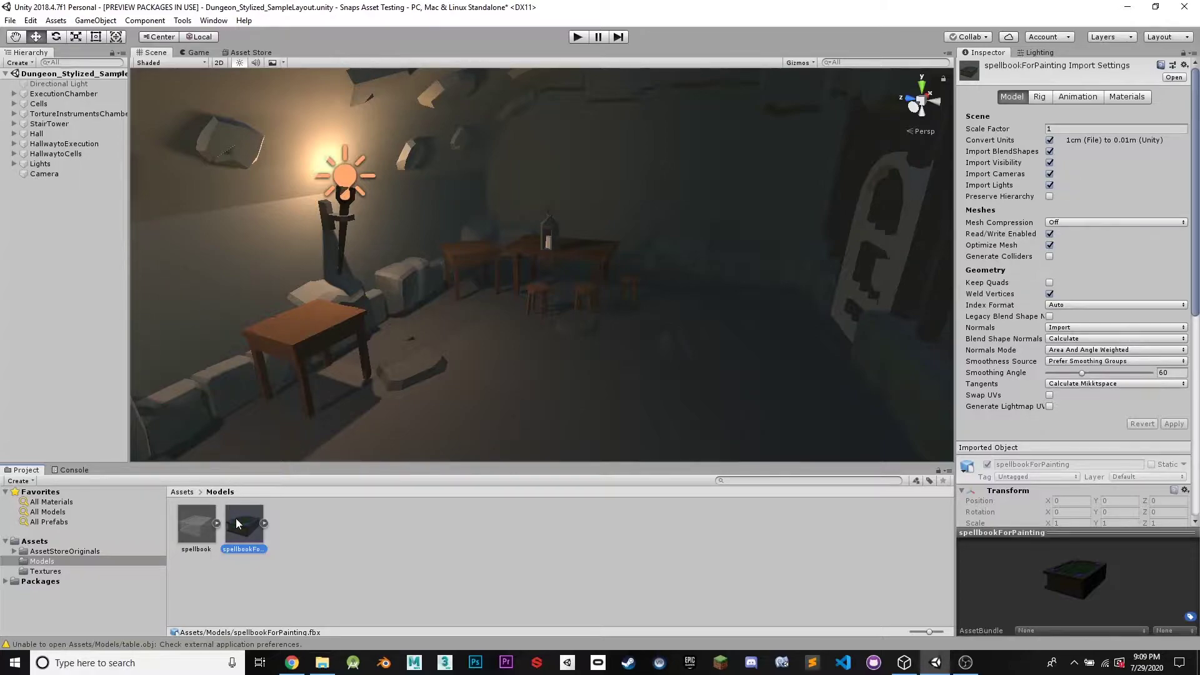
# Drop spellbookForPainting into the dungeon scene and slide it along X onto the far table
pyautogui.click(264, 522)
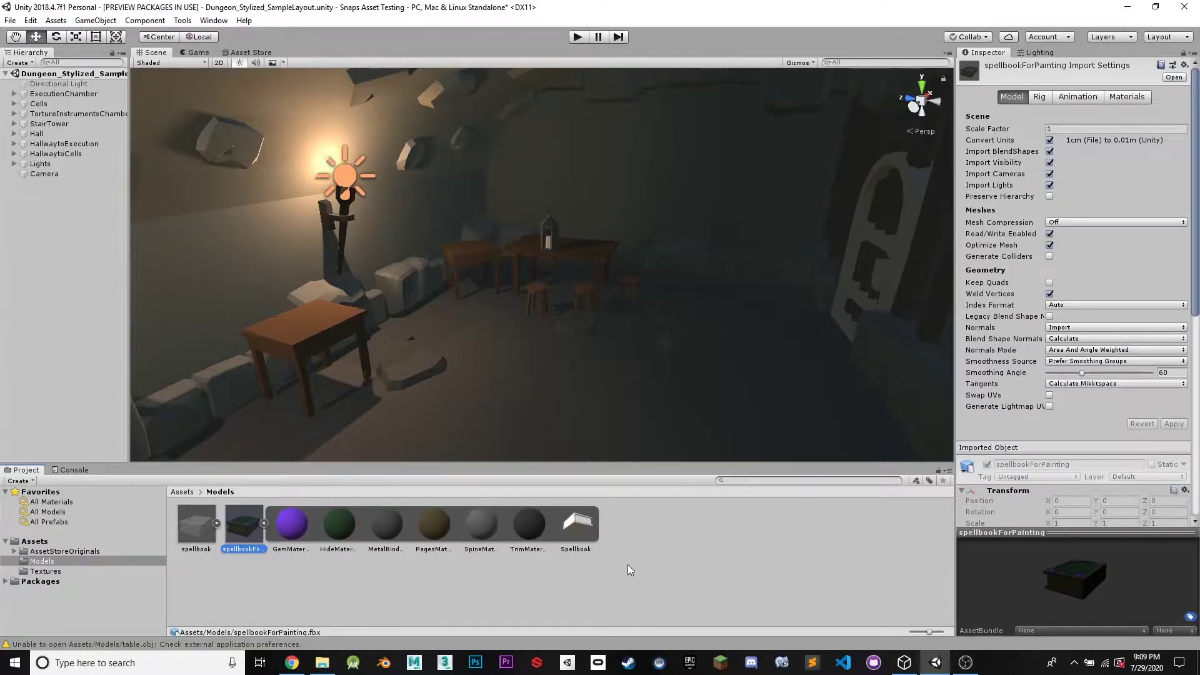
pyautogui.moveTo(230, 520); pyautogui.dragTo(315, 327)
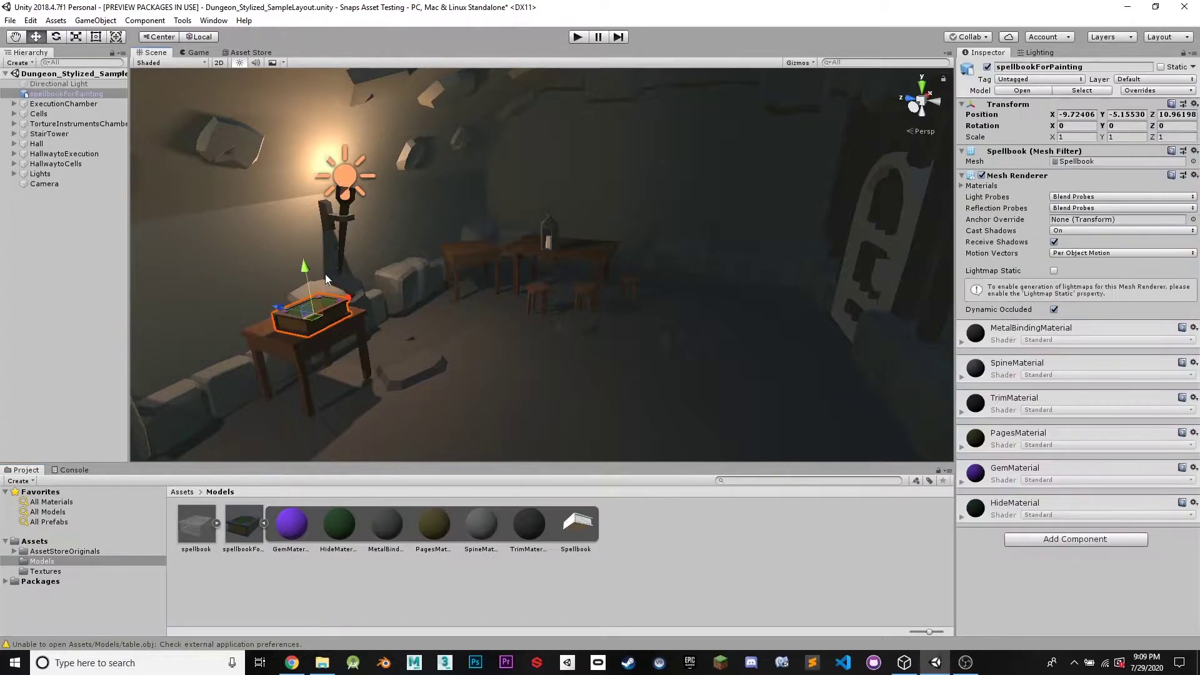
pyautogui.keyDown('alt'); pyautogui.moveTo(329, 271); pyautogui.dragTo(407, 267); pyautogui.keyUp('alt')
pyautogui.scroll(3, 426, 273)
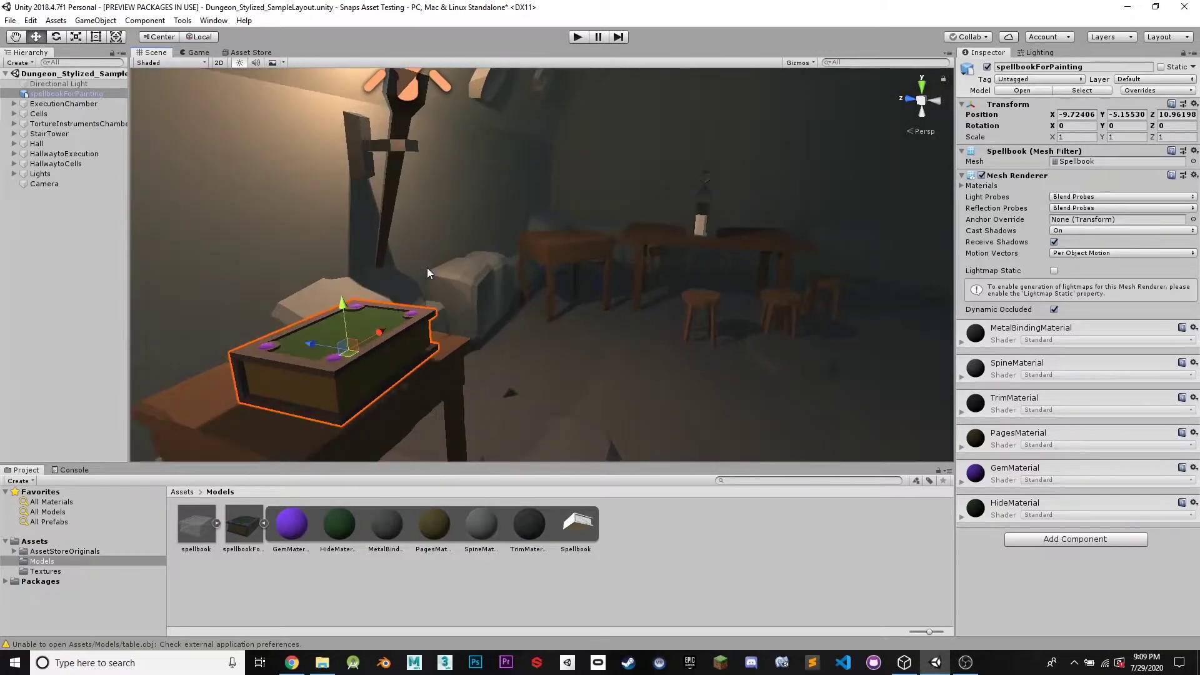
pyautogui.moveTo(638, 318); pyautogui.dragTo(402, 292, button='middle')
pyautogui.moveTo(402, 292)
pyautogui.keyDown('alt'); pyautogui.mouseDown()
pyautogui.moveTo(346, 307)
pyautogui.moveTo(397, 270)
pyautogui.moveTo(386, 277)
pyautogui.mouseUp(); pyautogui.keyUp('alt')
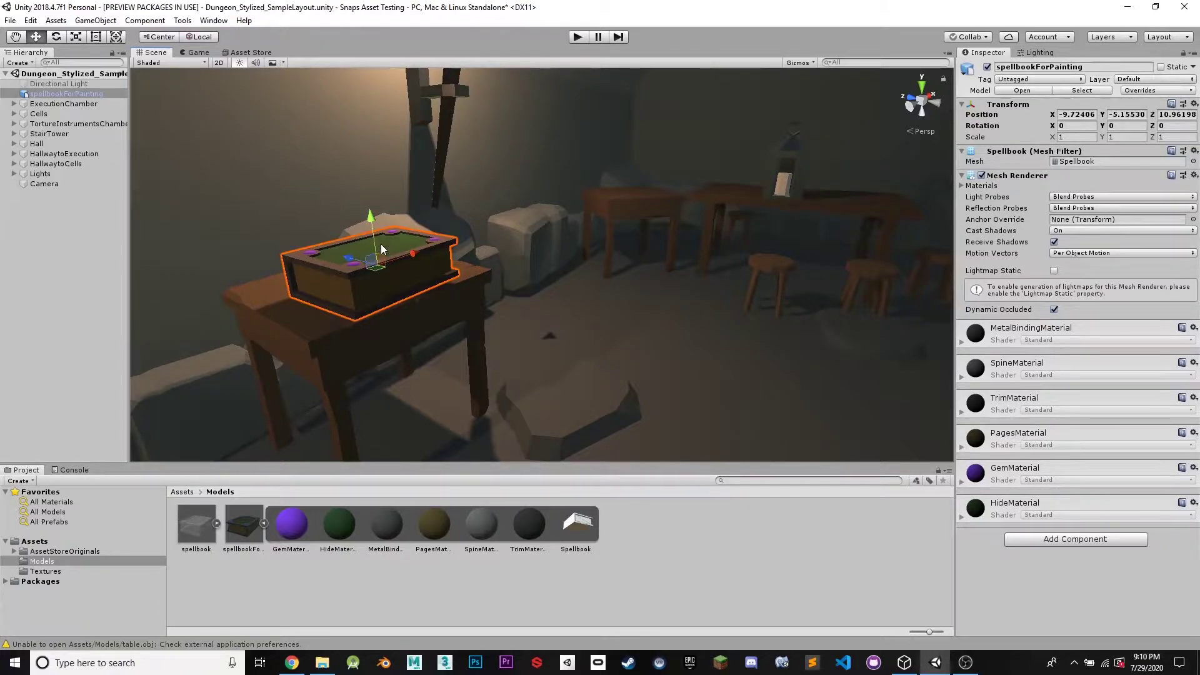
pyautogui.moveTo(403, 256); pyautogui.dragTo(838, 58)
pyautogui.click(196, 530)
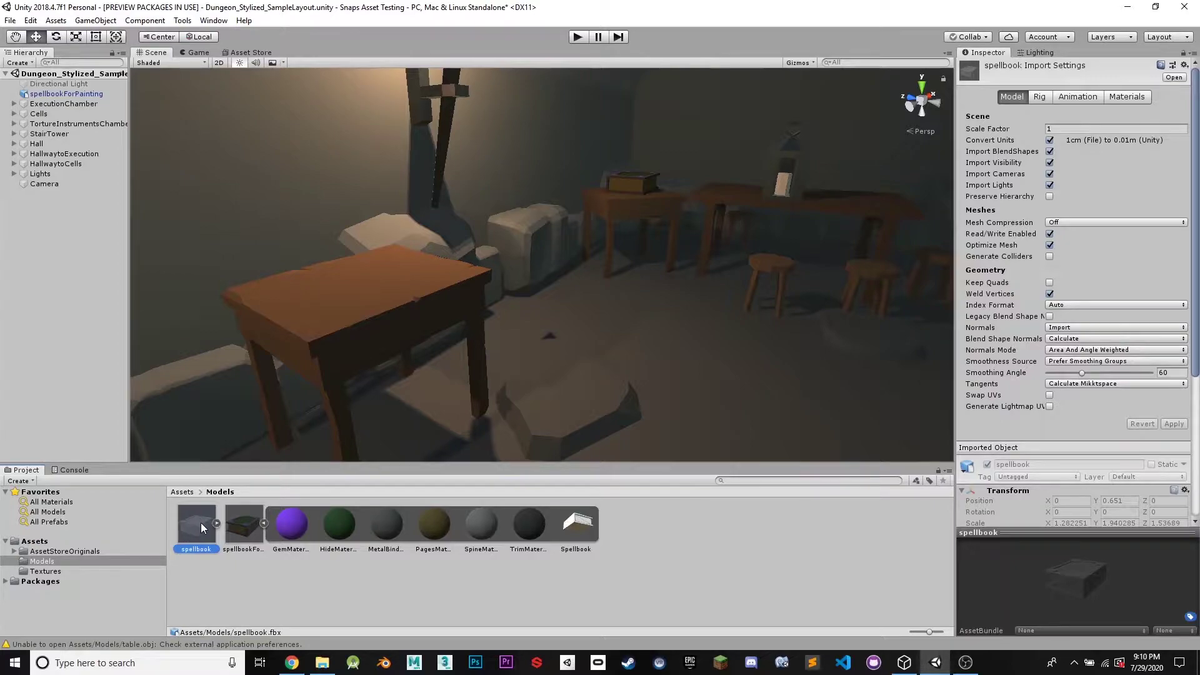
# Place the original spellbook into the scene and frame the view on it
pyautogui.moveTo(200, 524); pyautogui.dragTo(434, 217)
pyautogui.scroll(3, 430, 257)
pyautogui.press('f')
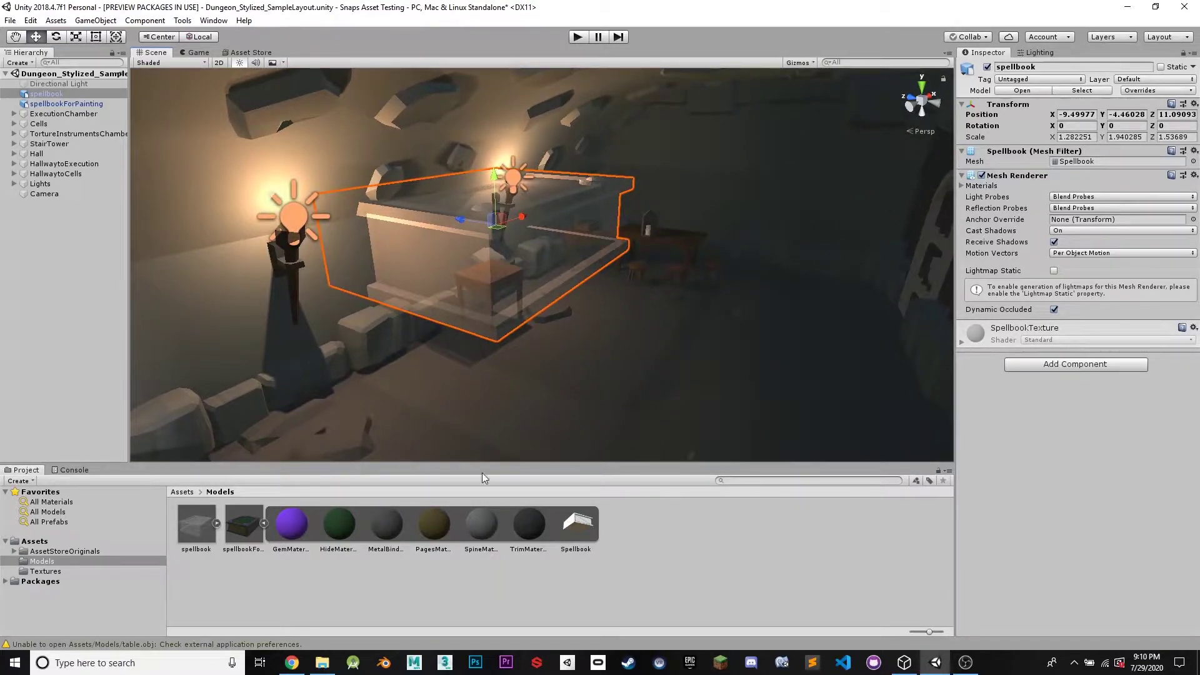
pyautogui.click(216, 522)
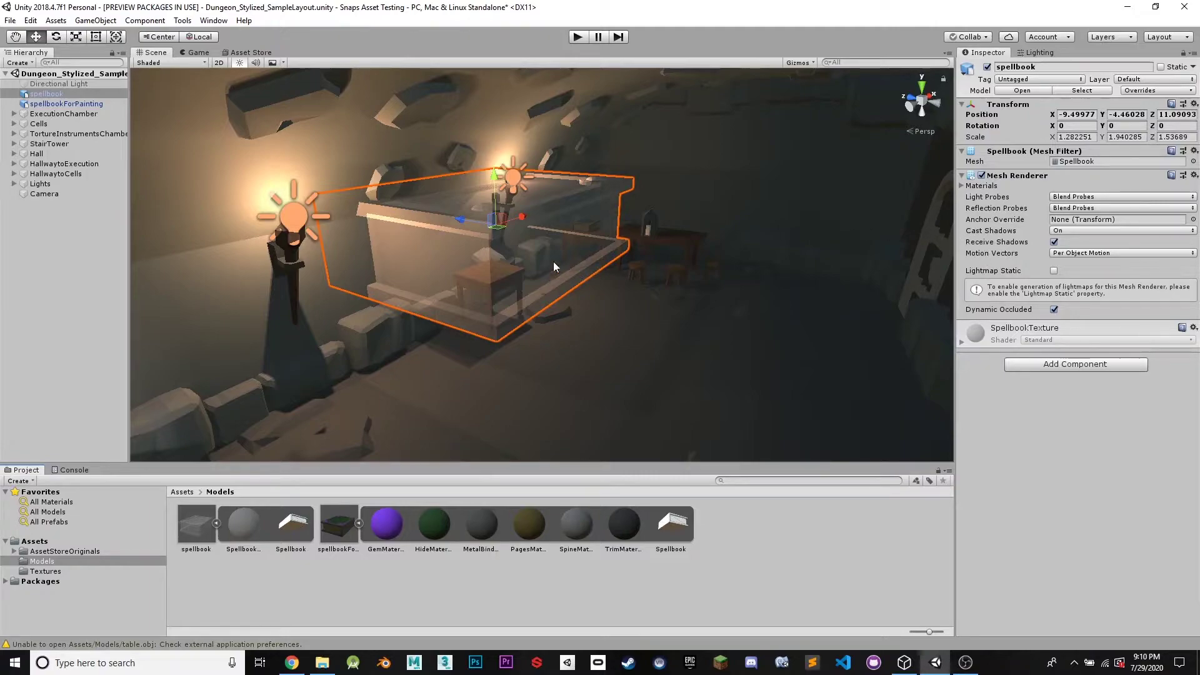
pyautogui.click(216, 523)
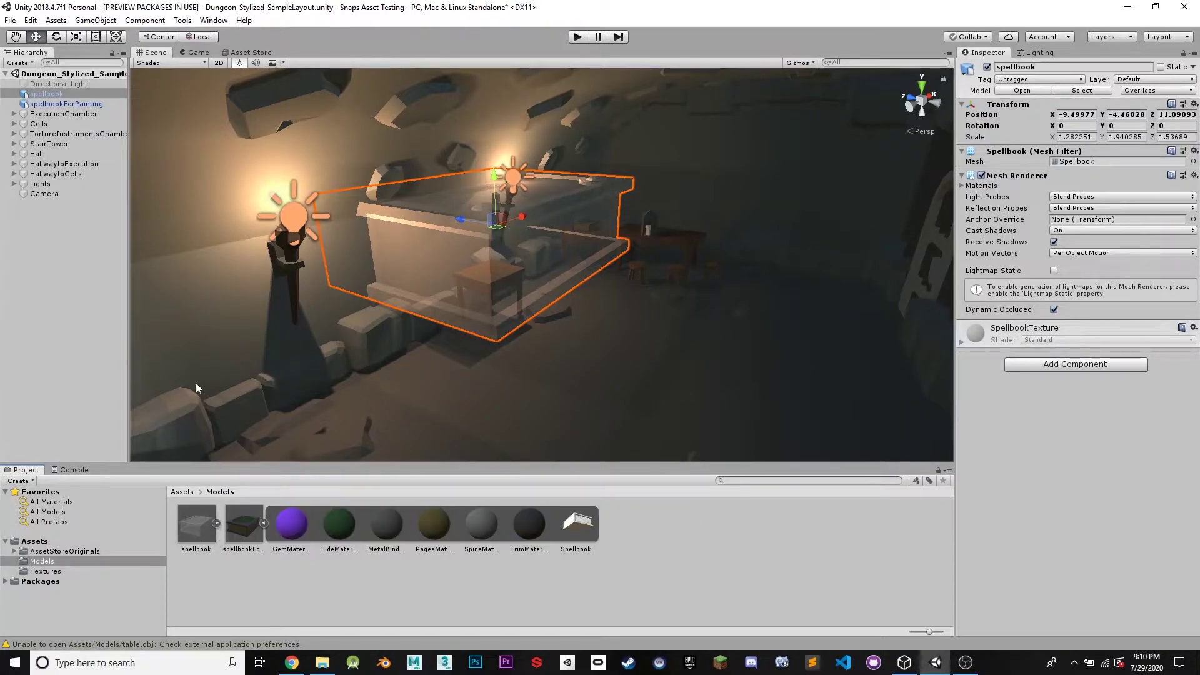
pyautogui.click(196, 514)
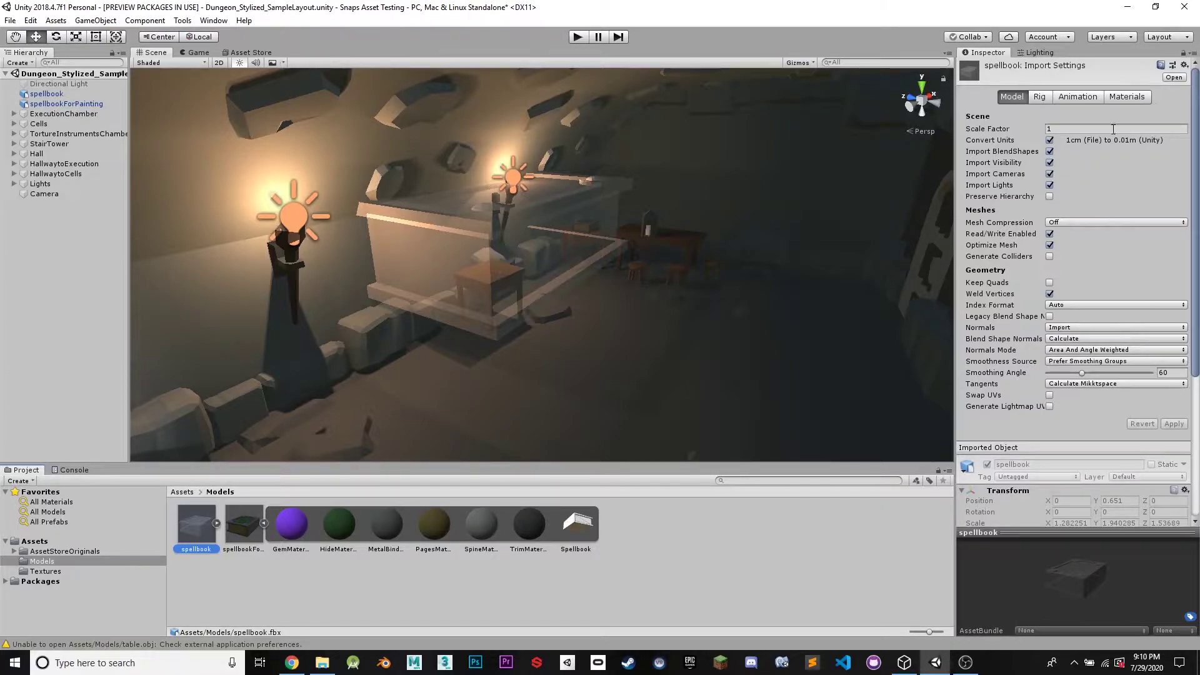
# Set the spellbook model's import Scale Factor to 0.1 and apply it
pyautogui.click(60, 93)
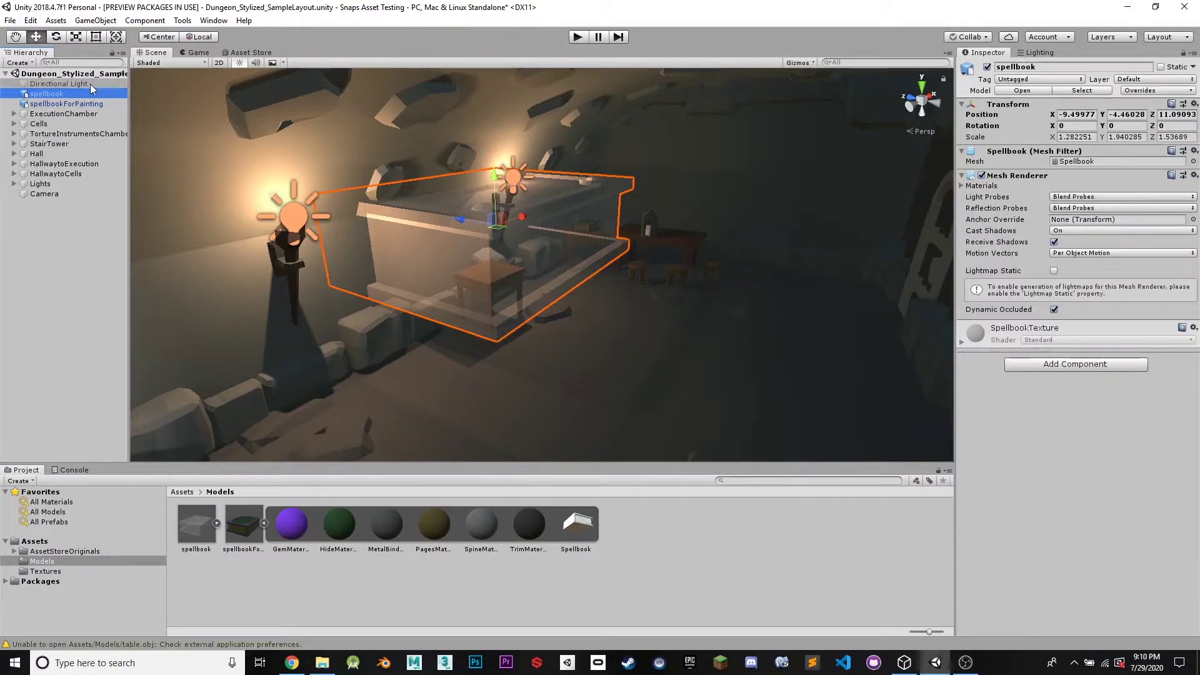
pyautogui.click(1081, 91)
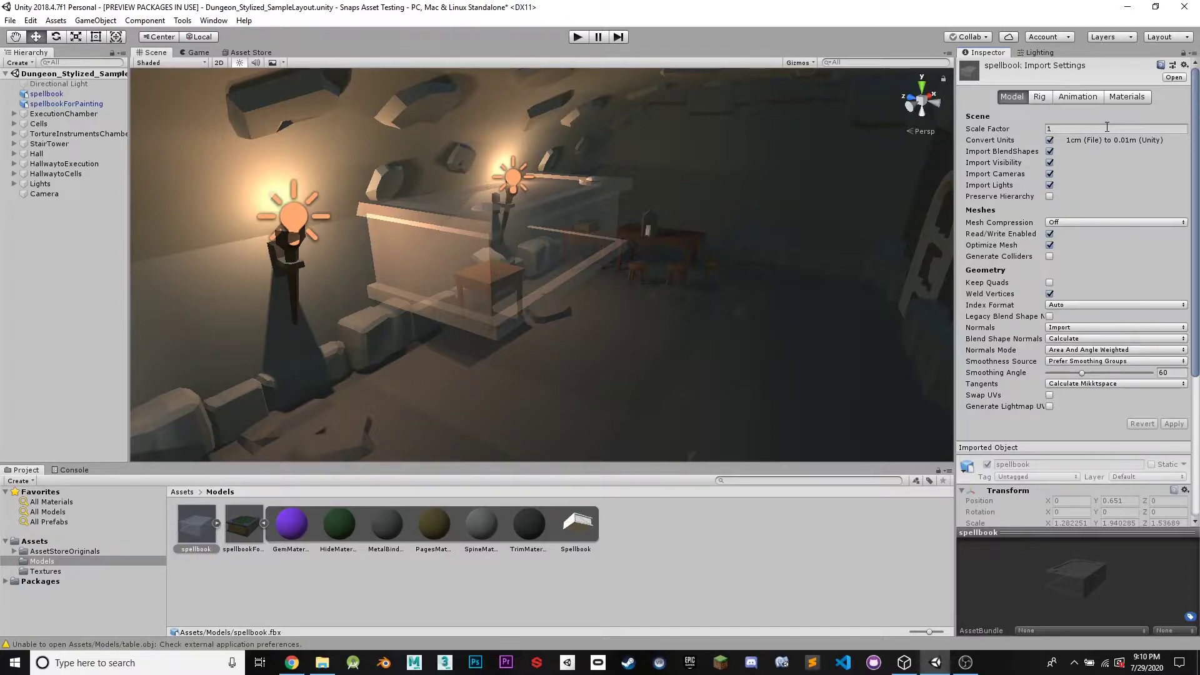
pyautogui.click(1066, 128)
pyautogui.press('BackSpace')
pyautogui.write('.1')
pyautogui.click(1077, 151)
pyautogui.click(1174, 413)
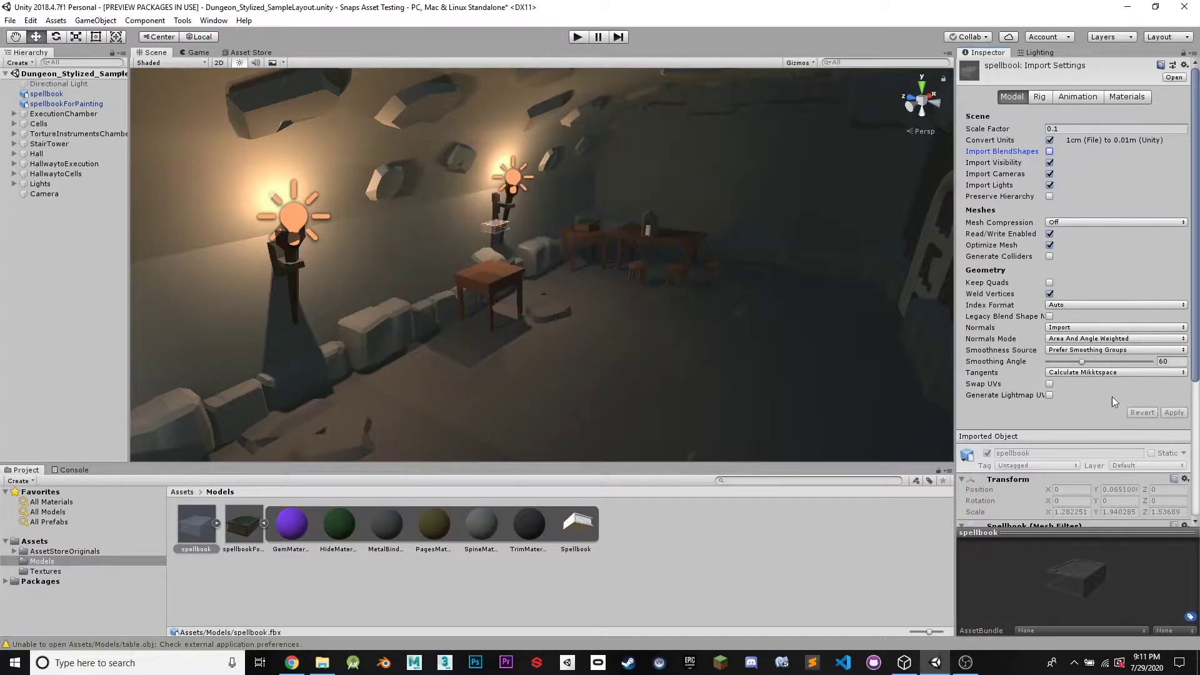
# Select the shrunken spellbook and lower it onto the dungeon table
pyautogui.click(490, 225)
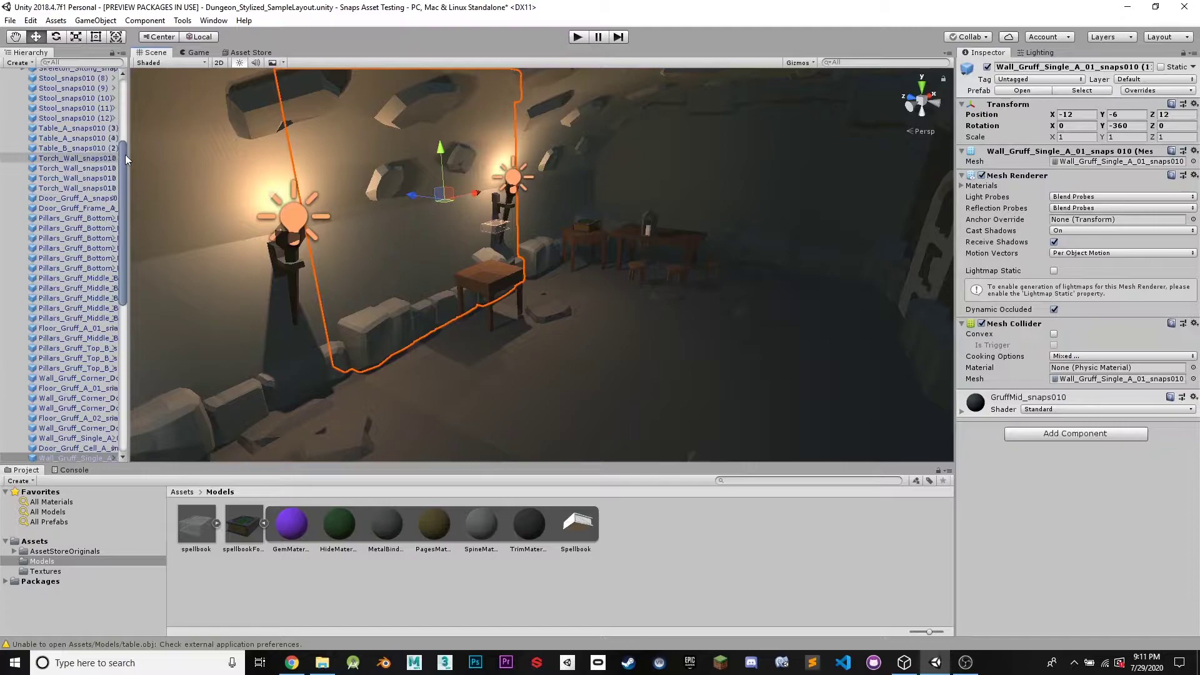
pyautogui.moveTo(125, 155); pyautogui.dragTo(125, 87)
pyautogui.click(55, 92)
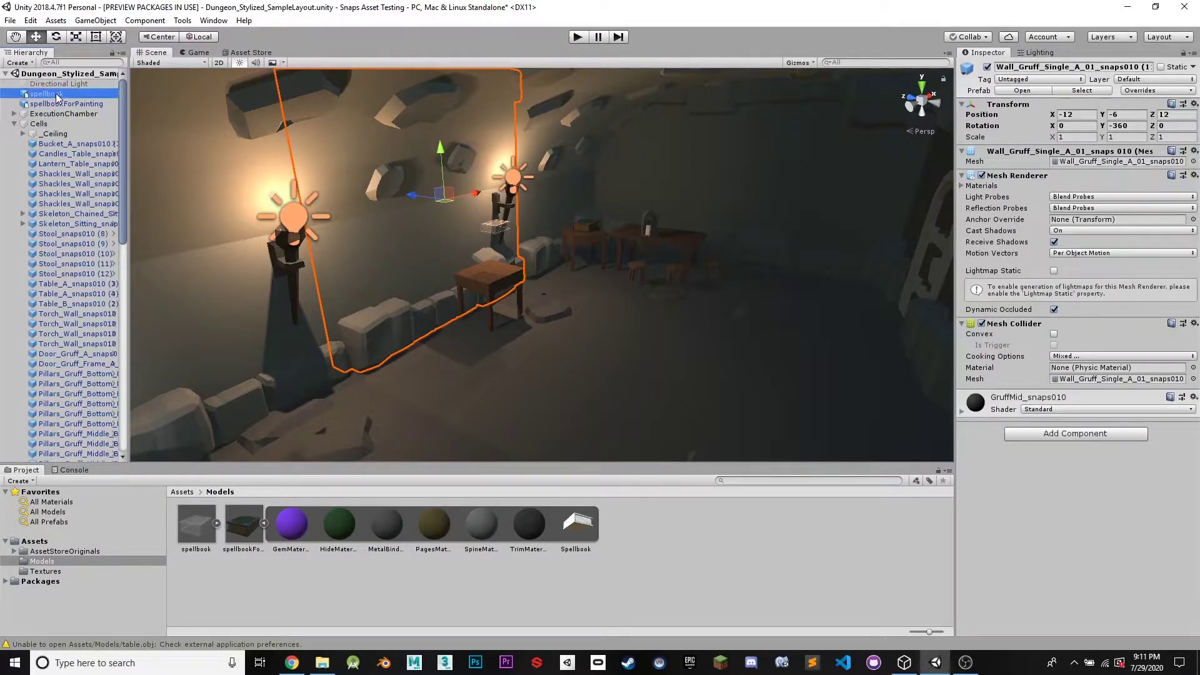
pyautogui.moveTo(498, 179); pyautogui.dragTo(490, 209)
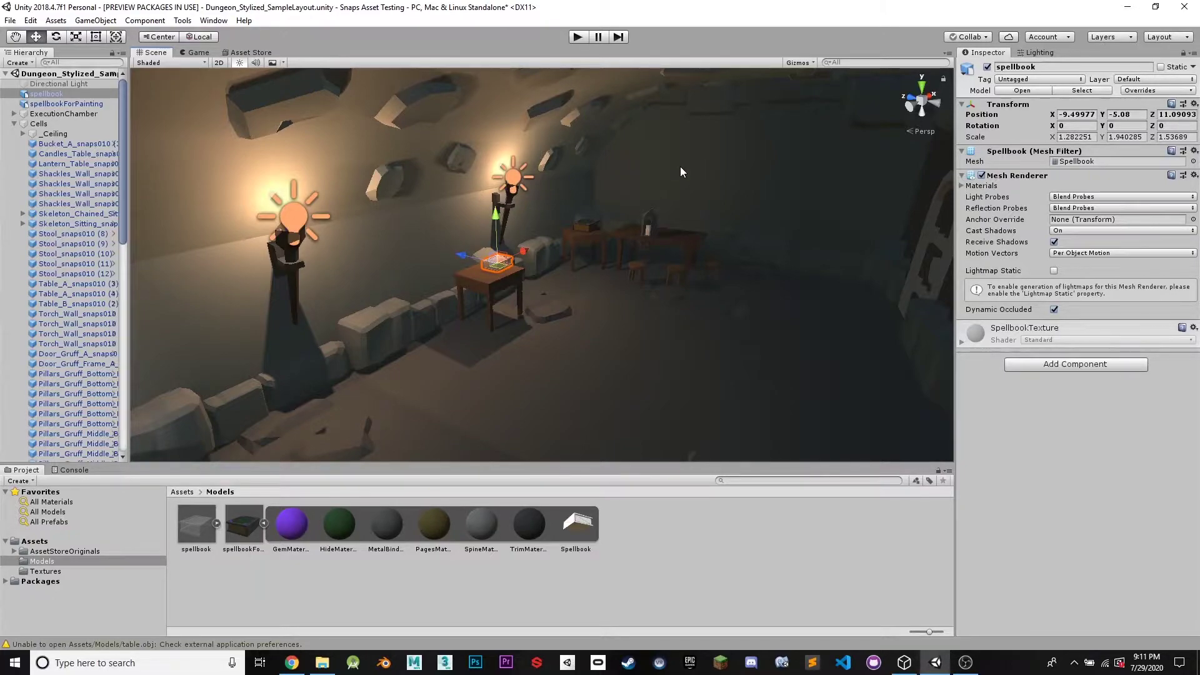
# Nudge the spellbook along X to position -9.743 and jump to its source model
pyautogui.press('f')
pyautogui.keyDown('alt'); pyautogui.moveTo(668, 170); pyautogui.dragTo(635, 148); pyautogui.keyUp('alt')
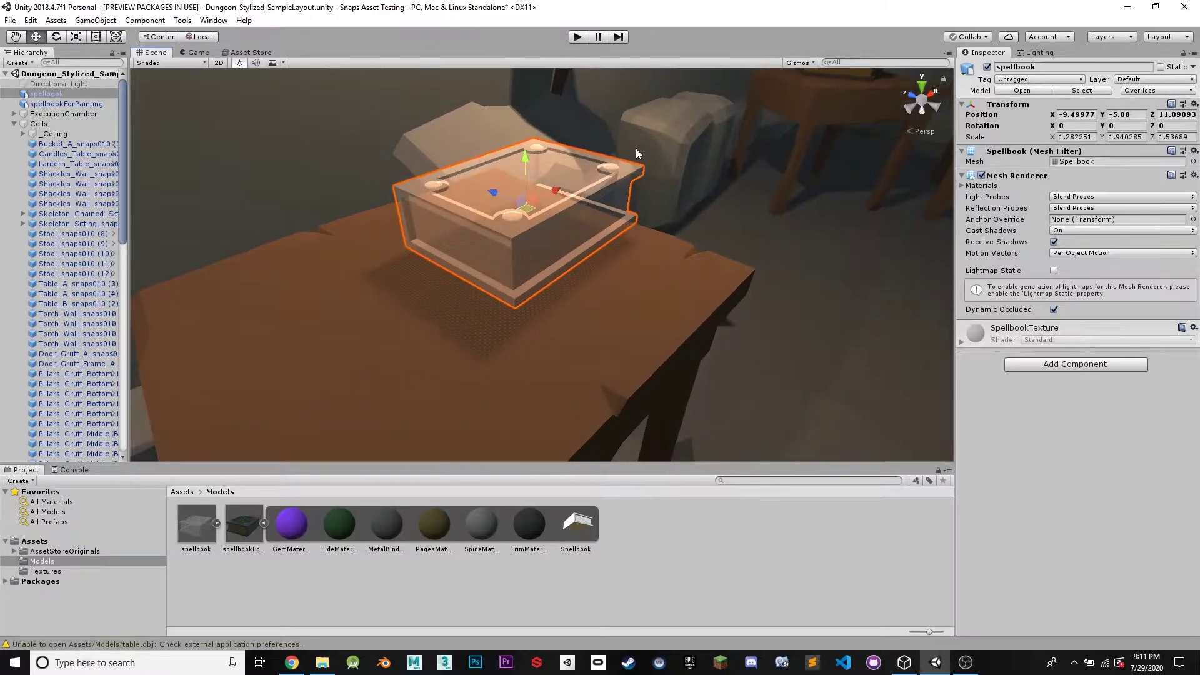
pyautogui.scroll(3, 511, 212)
pyautogui.moveTo(554, 186); pyautogui.dragTo(624, 181)
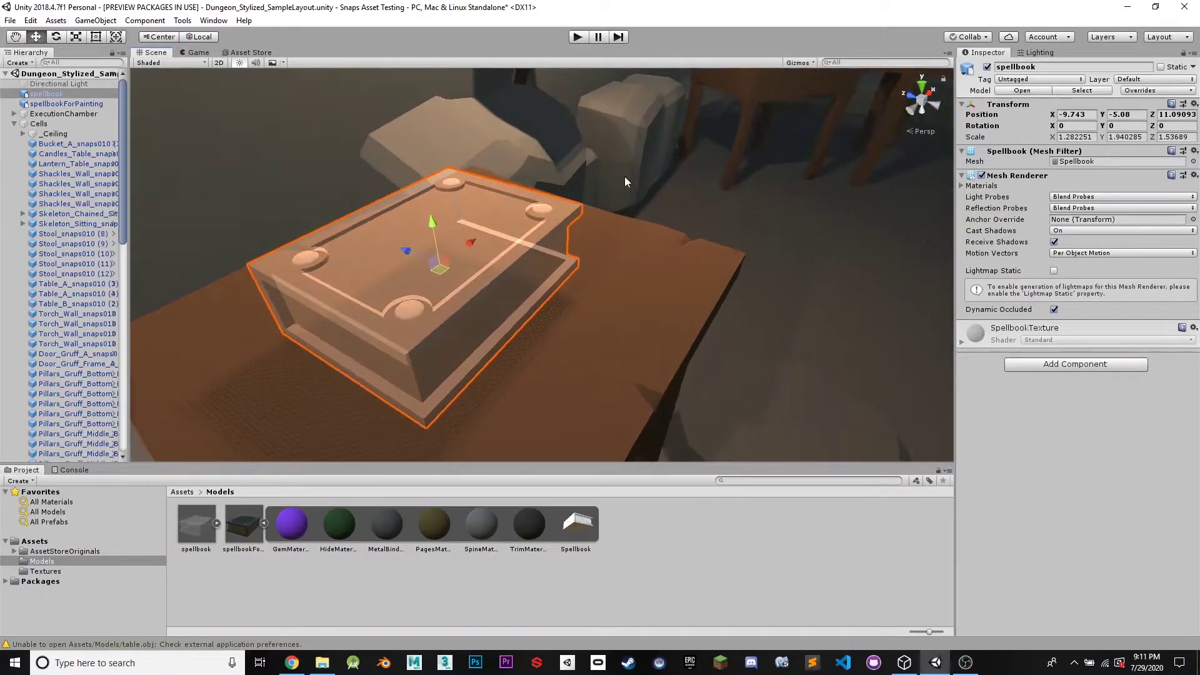
pyautogui.scroll(2, 626, 174)
pyautogui.scroll(-4, 703, 131)
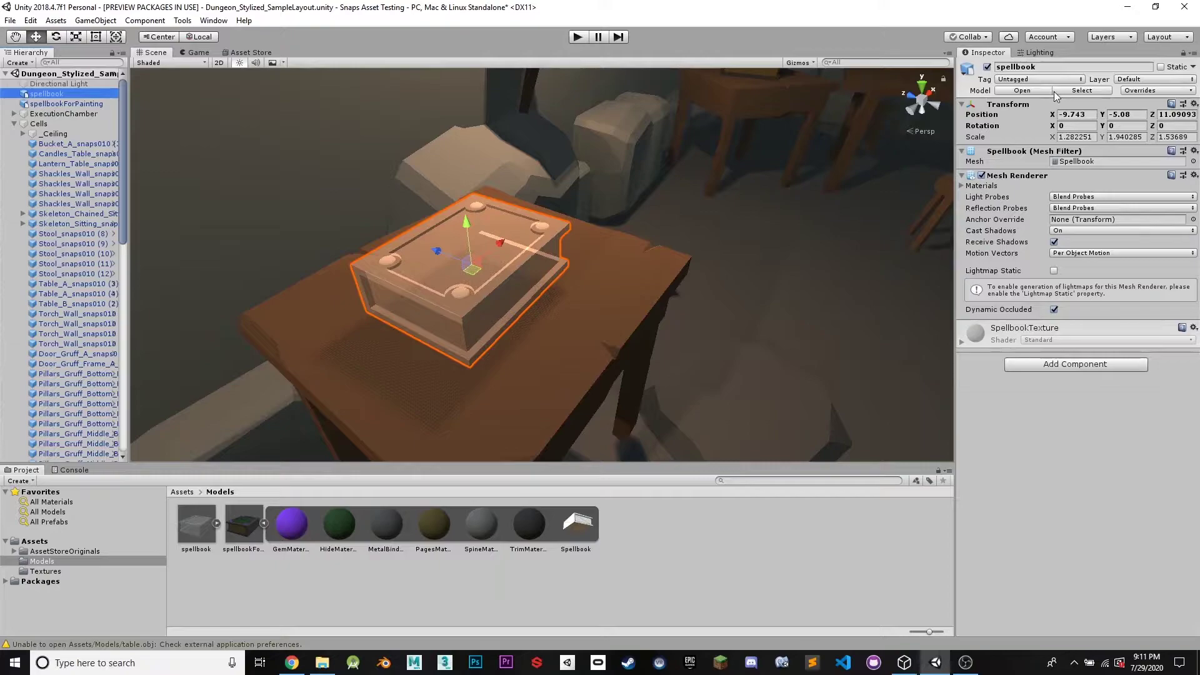
pyautogui.click(1078, 90)
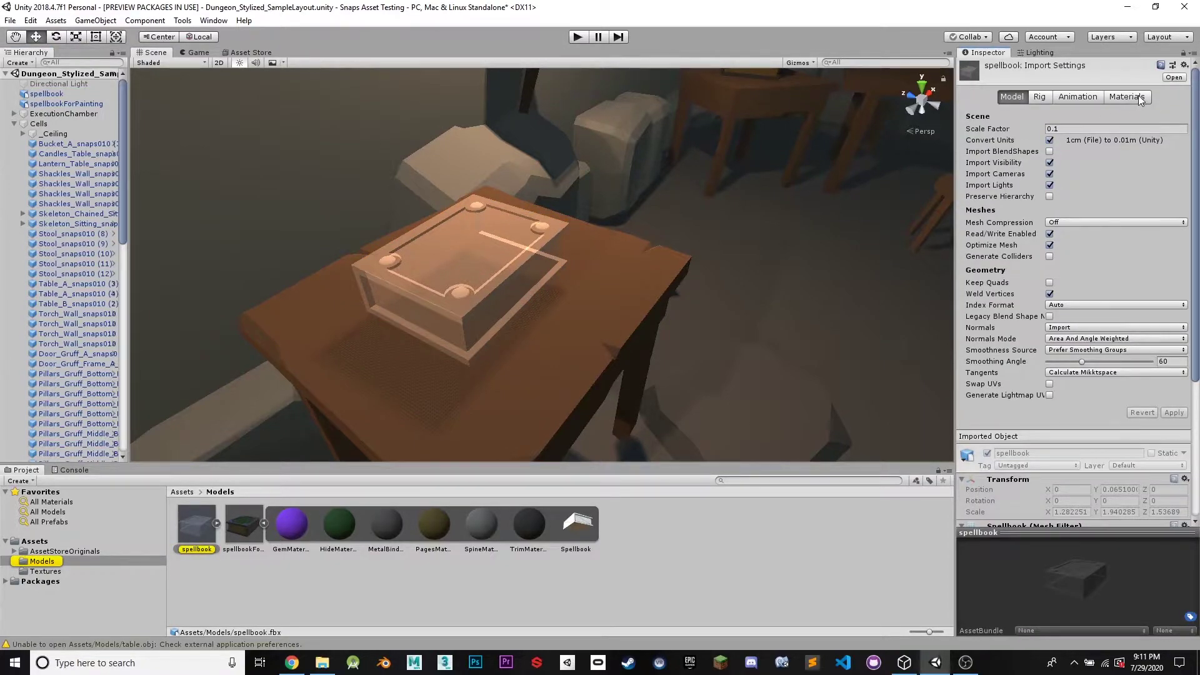
# Set spellbook's material Location to Use External Materials (Legacy), Naming From Model's Material, and apply
pyautogui.click(1138, 97)
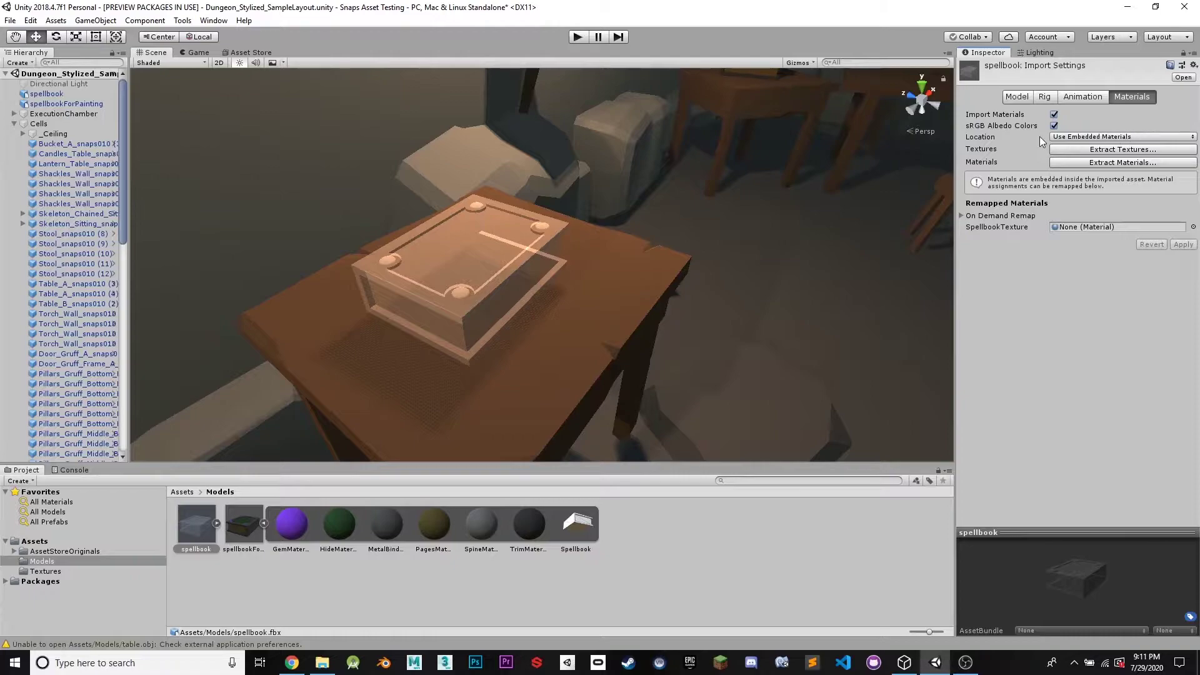
pyautogui.click(1078, 137)
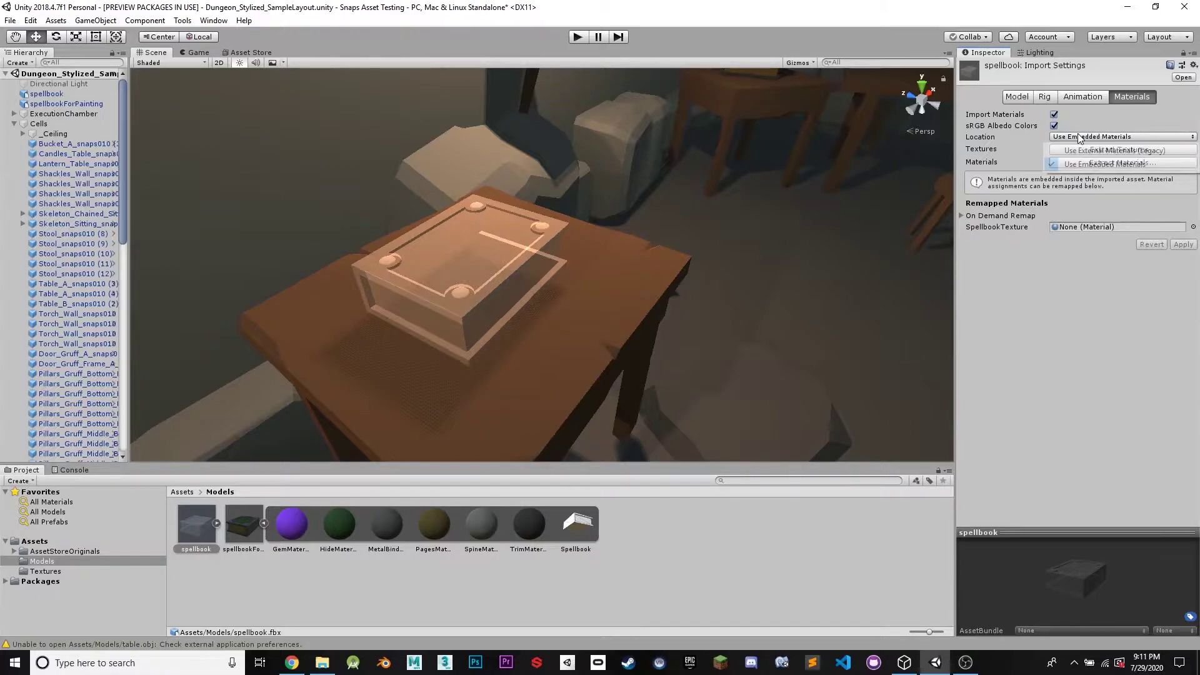
pyautogui.click(1136, 151)
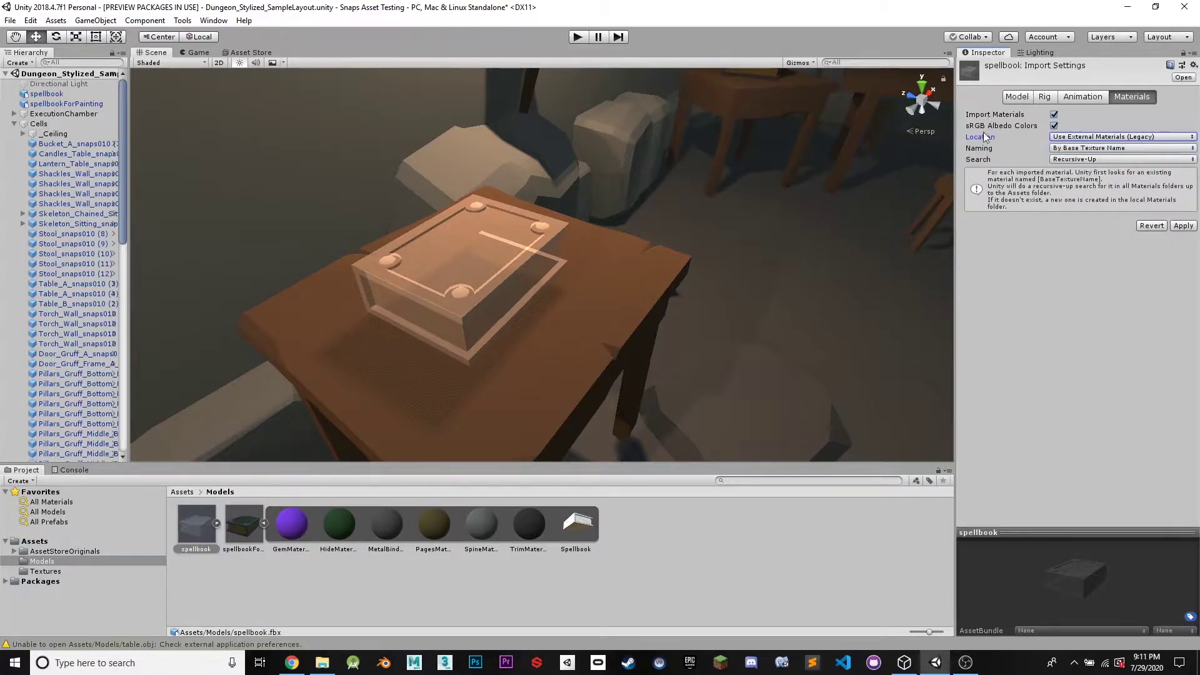
pyautogui.click(1112, 148)
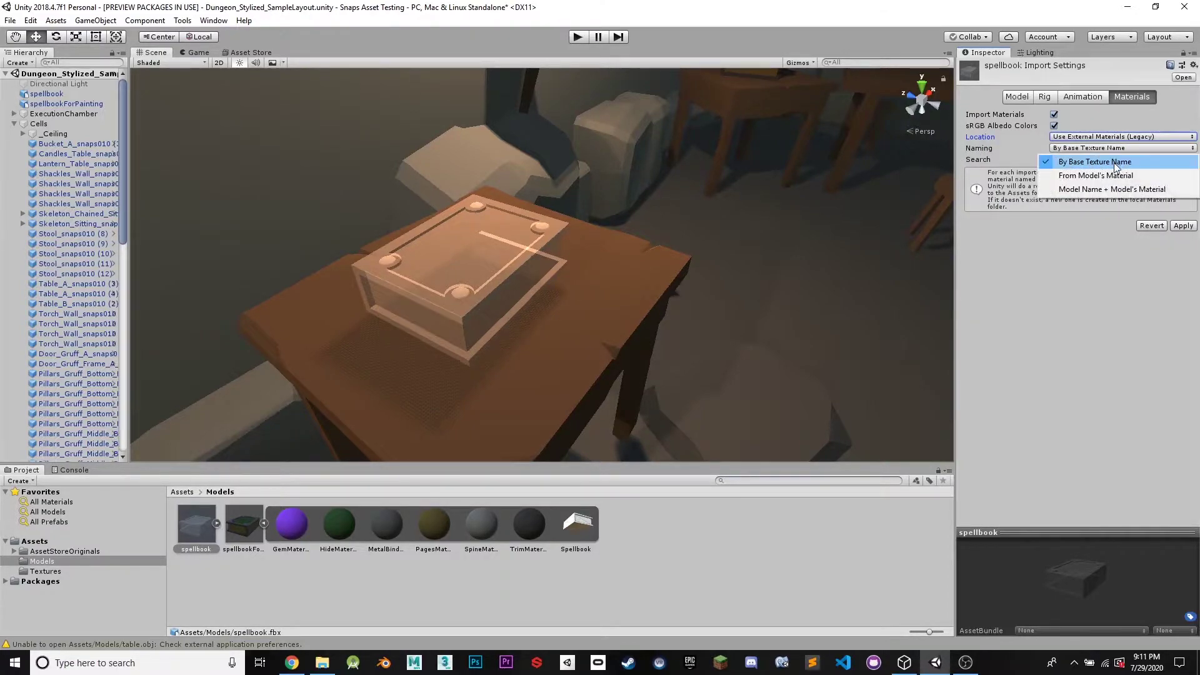
pyautogui.click(1116, 177)
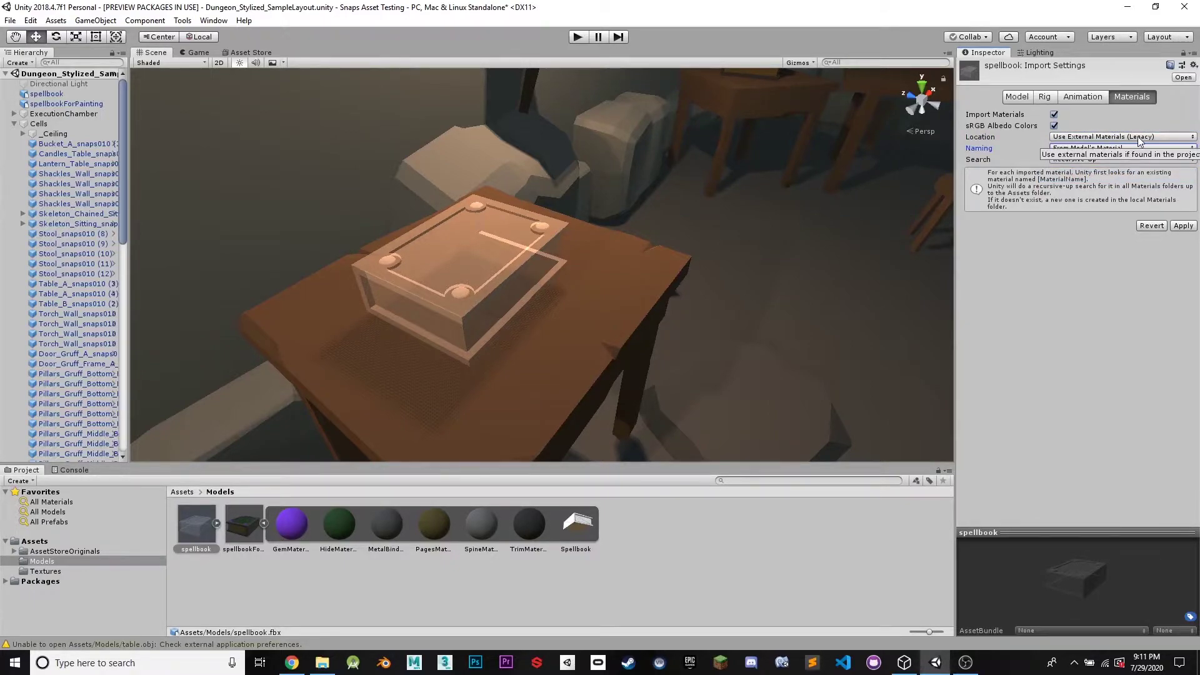
pyautogui.click(1185, 227)
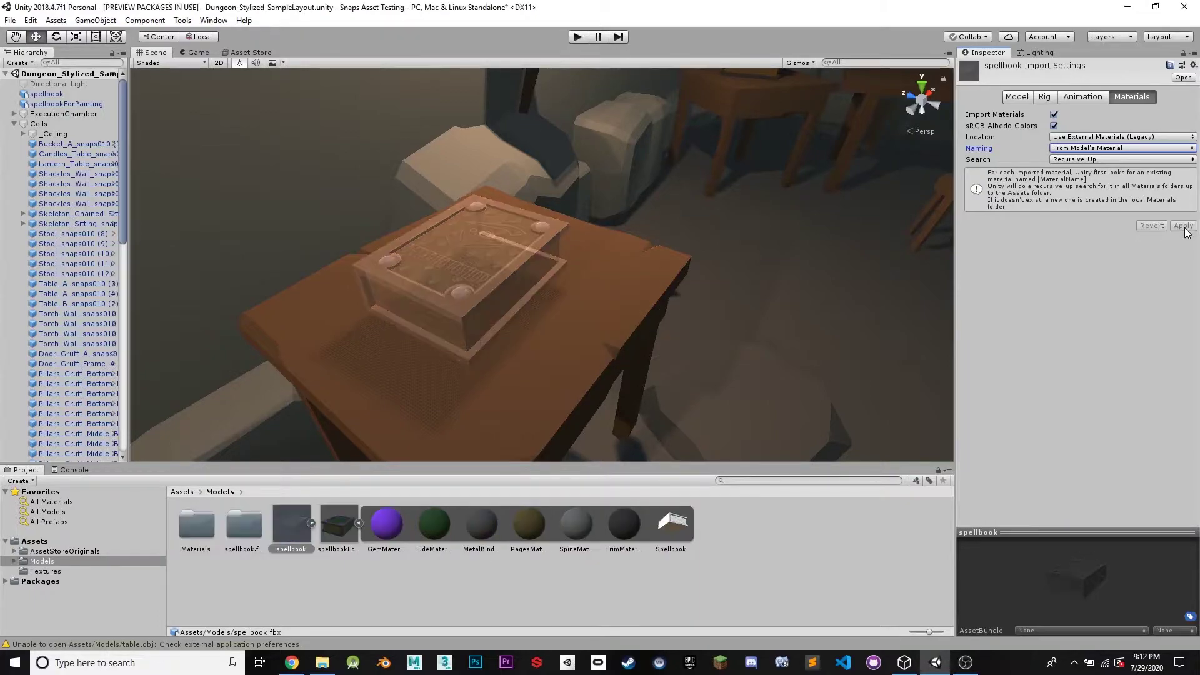
# Review spellbookForPainting's import settings, then reselect the spellbook in the scene
pyautogui.click(349, 529)
pyautogui.scroll(-3, 490, 245)
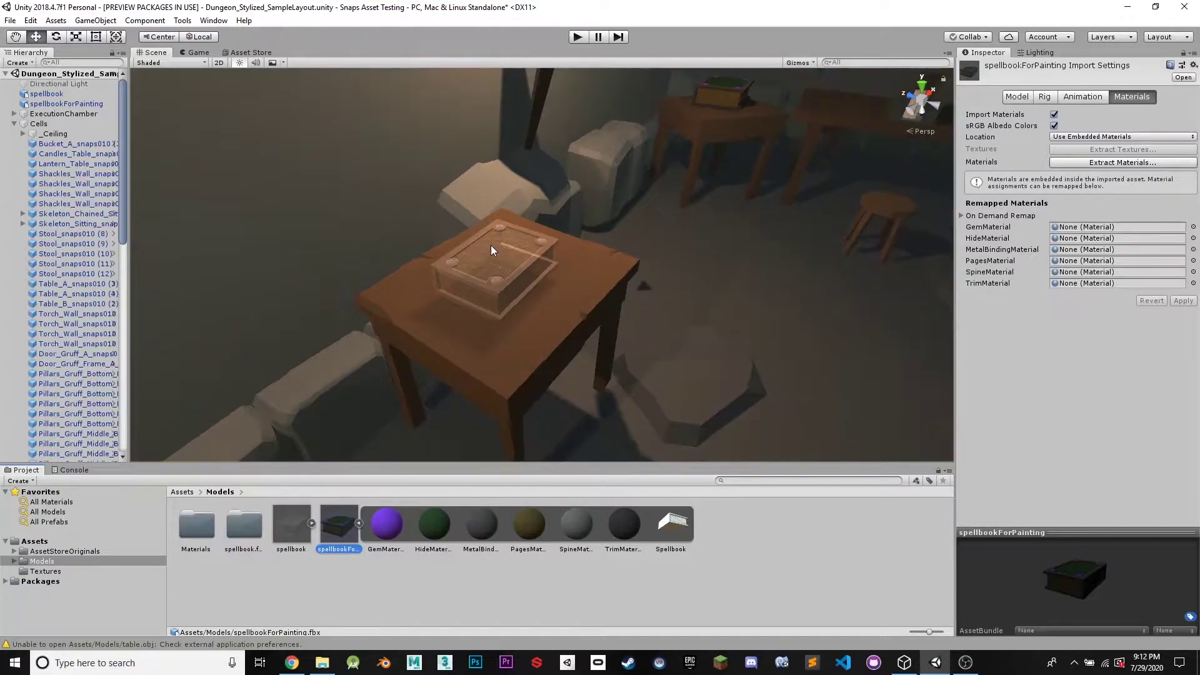
pyautogui.scroll(5, 490, 245)
pyautogui.scroll(-2, 490, 245)
pyautogui.scroll(1, 606, 233)
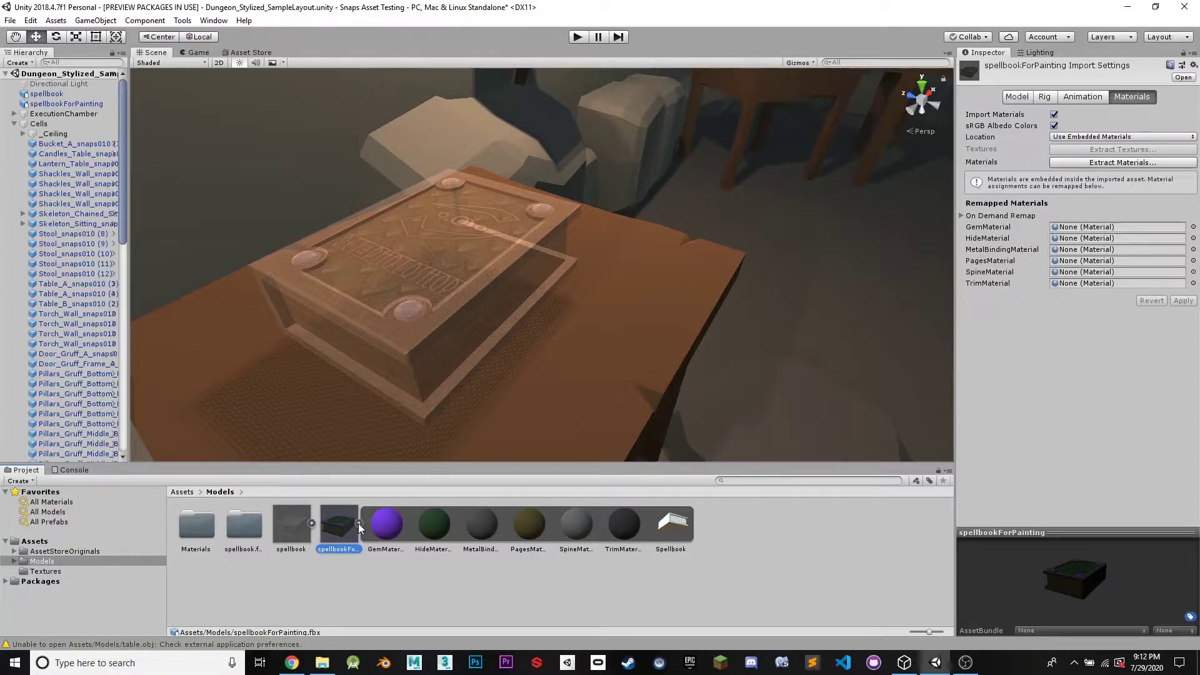
pyautogui.click(298, 523)
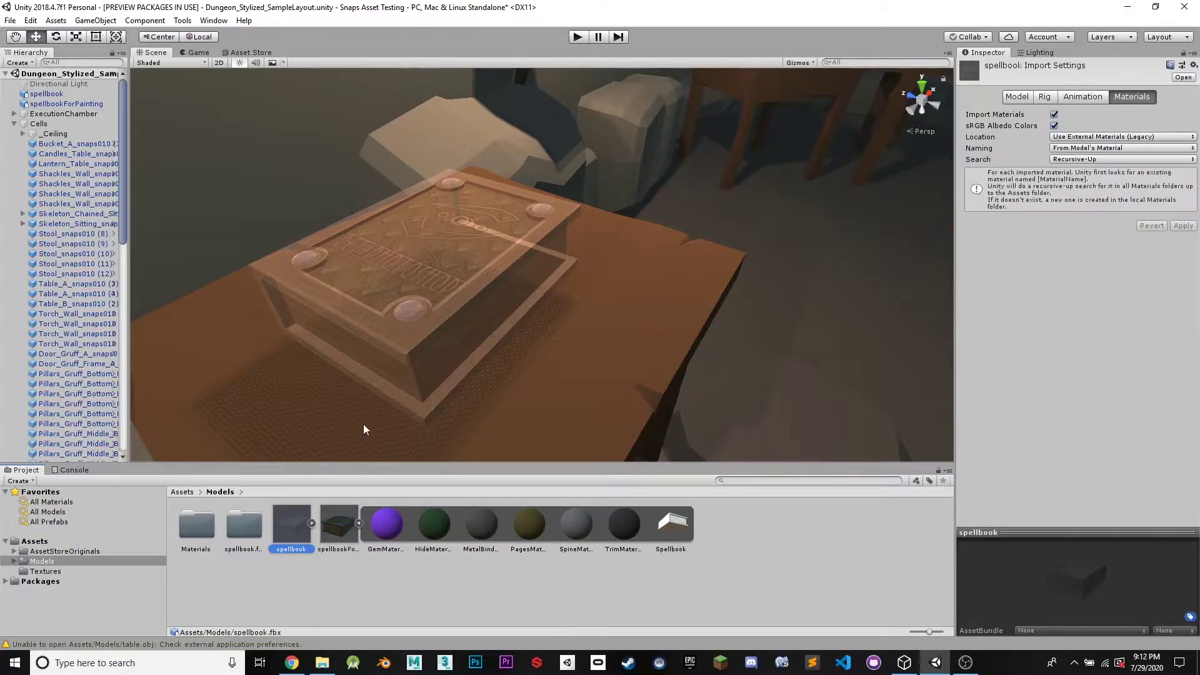
pyautogui.click(70, 94)
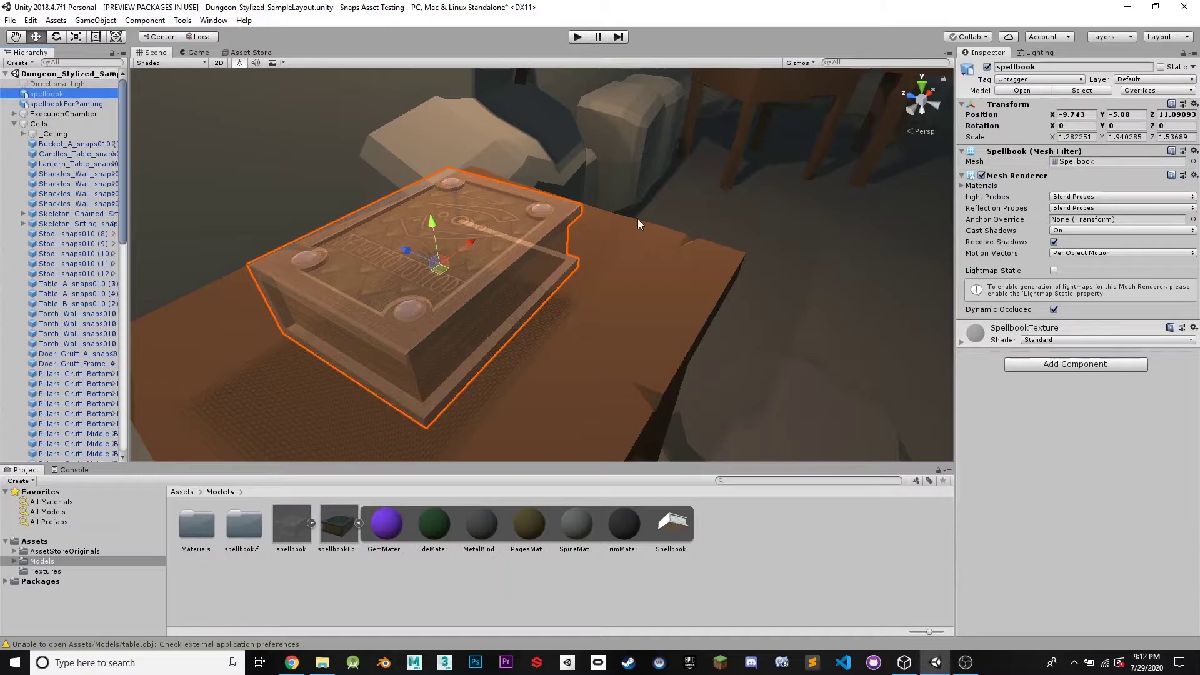
# Set the SpellbookTexture material's Rendering Mode to Opaque
pyautogui.click(962, 341)
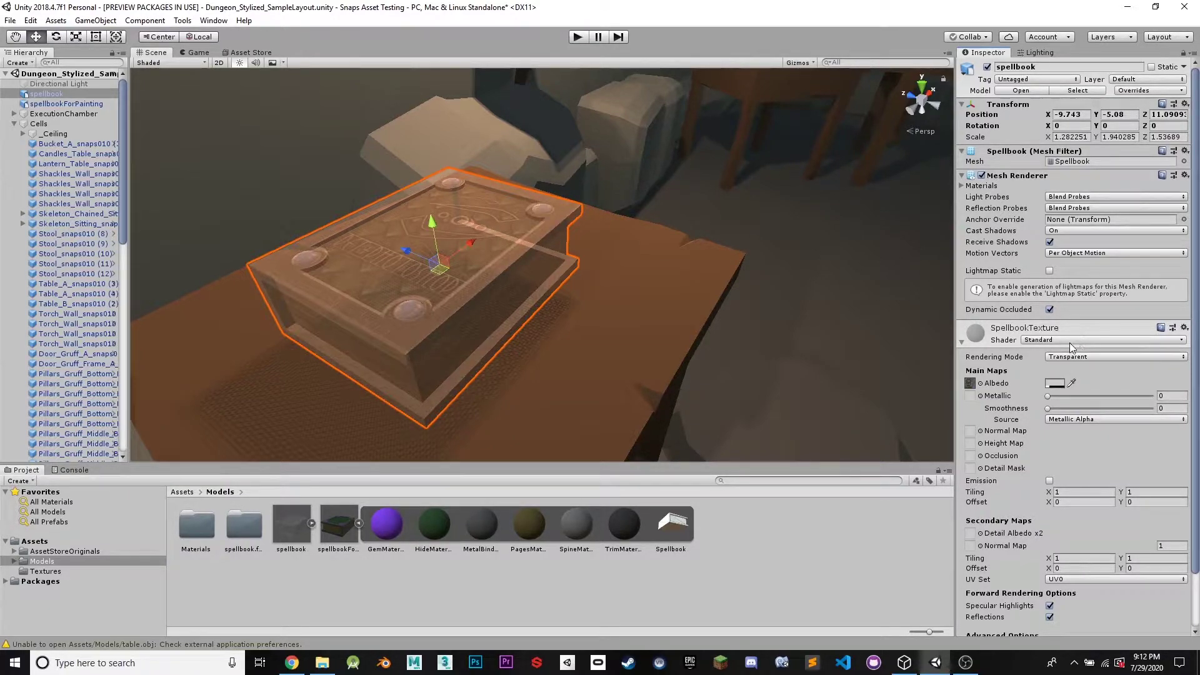
pyautogui.click(1088, 357)
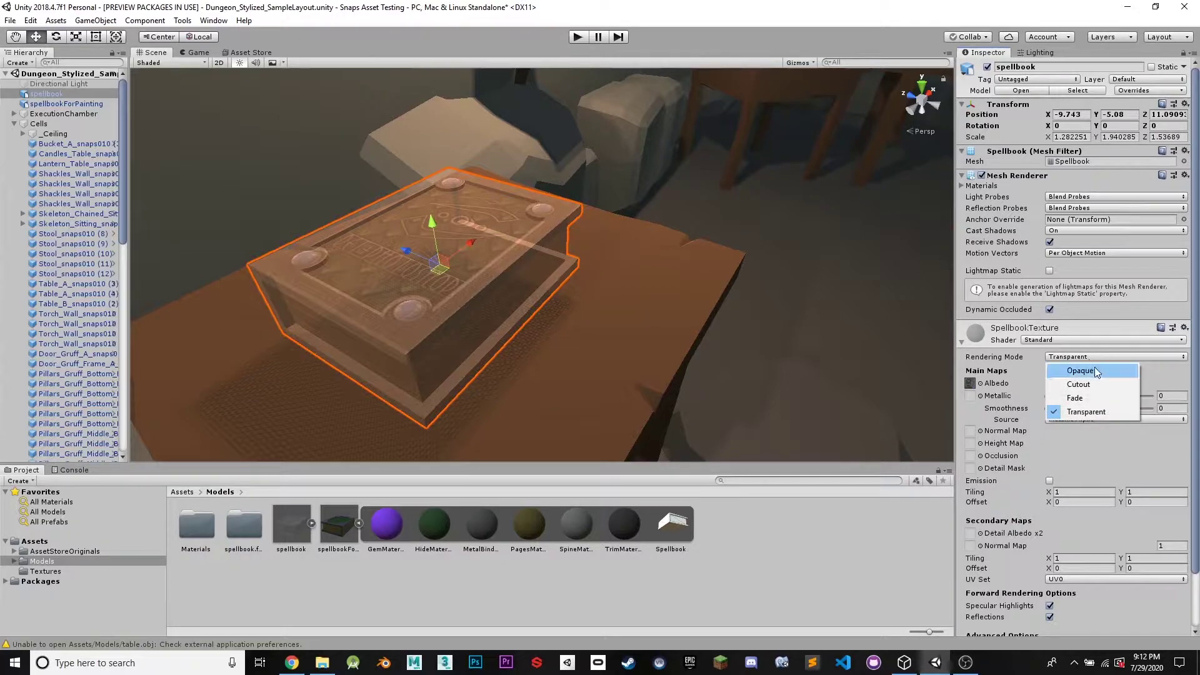
pyautogui.click(1093, 371)
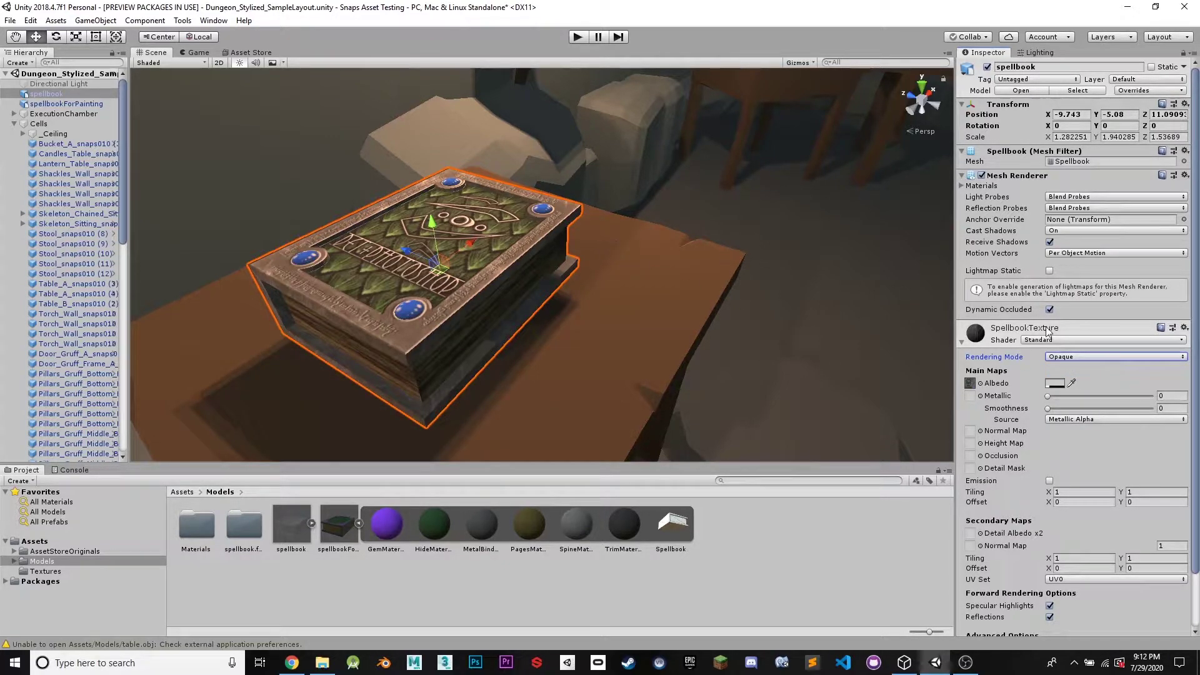
# Reselect and frame the spellbook, then orbit above it to view the painted cover
pyautogui.moveTo(552, 190); pyautogui.dragTo(582, 206)
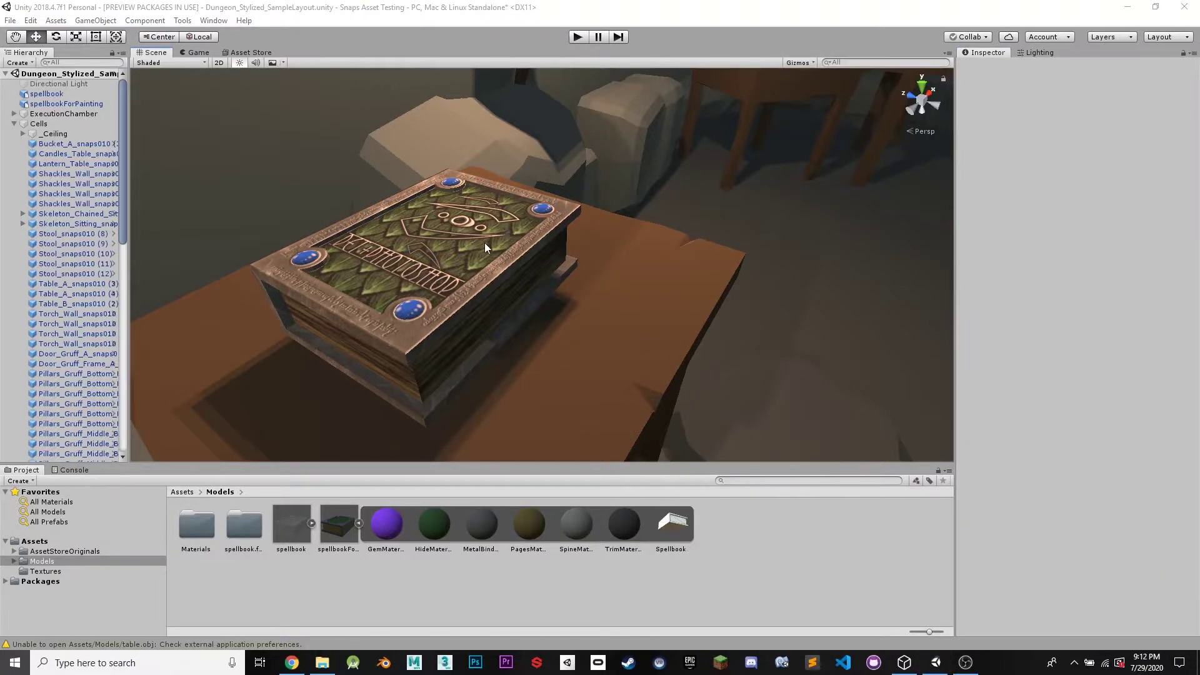
pyautogui.press('super')
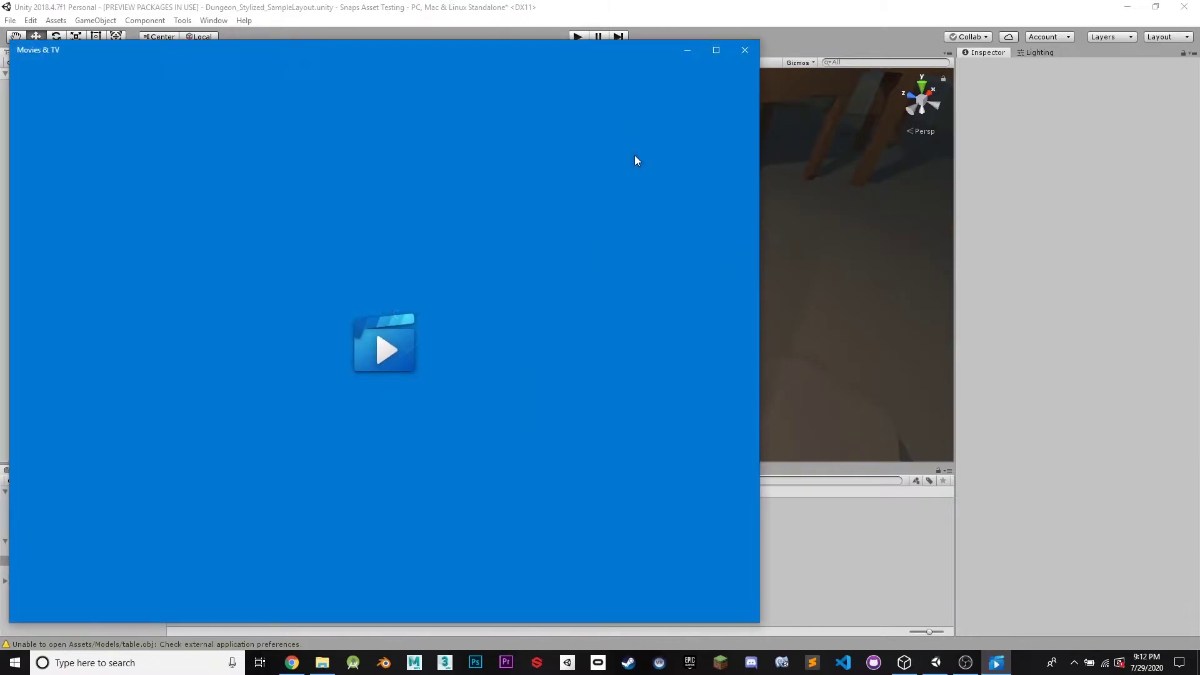
pyautogui.click(690, 235)
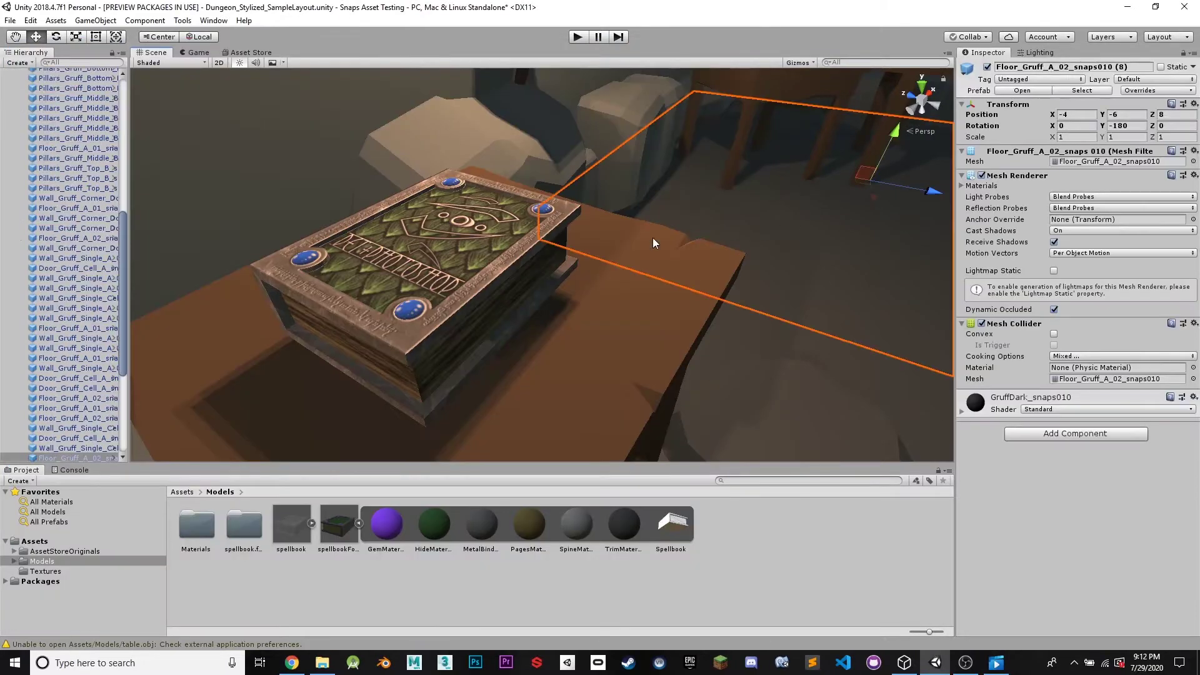
pyautogui.click(475, 263)
pyautogui.press('f')
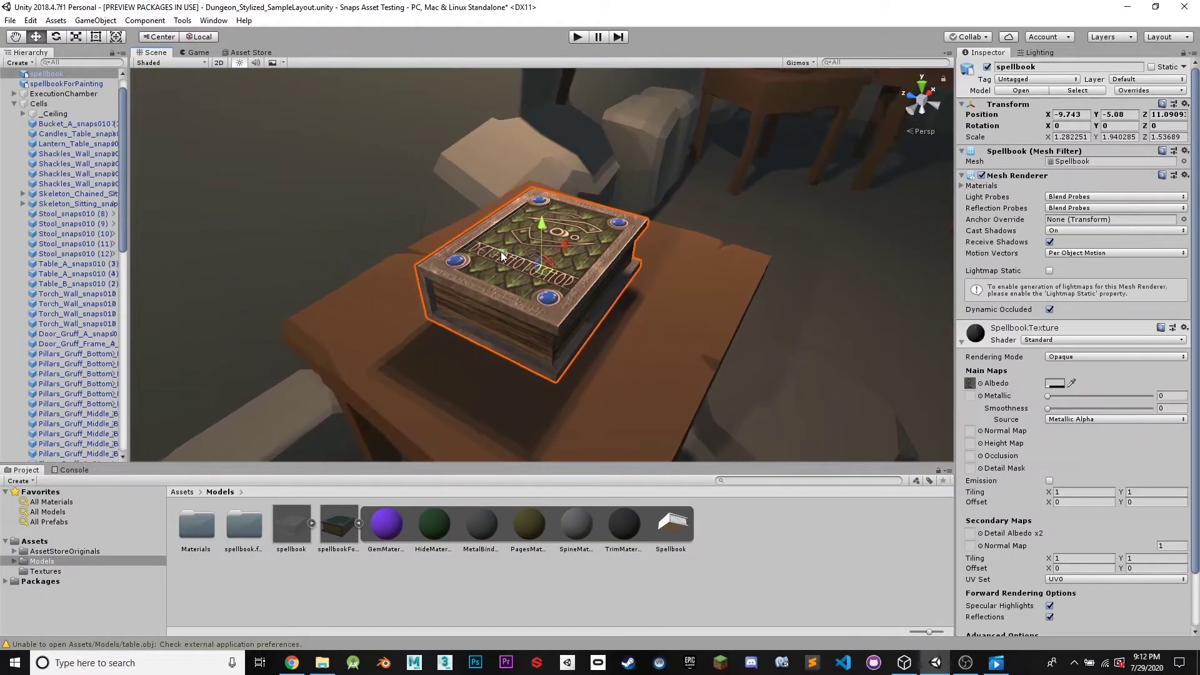
pyautogui.moveTo(501, 251); pyautogui.dragTo(675, 324, button='right')
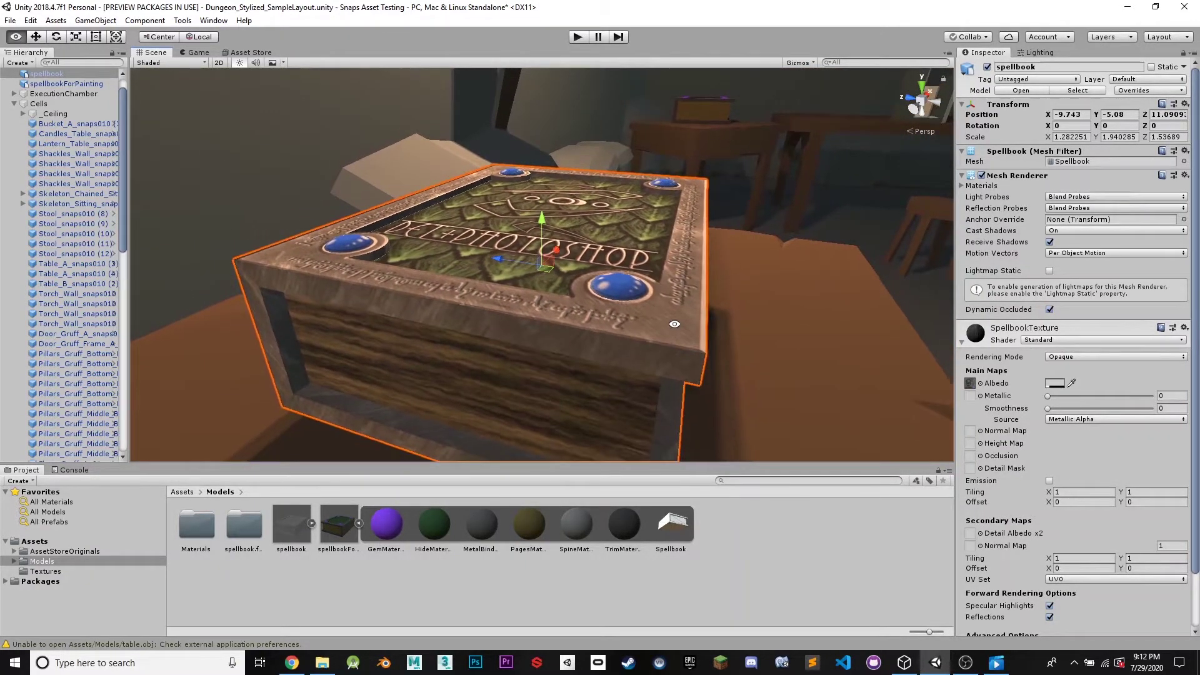
pyautogui.keyDown('alt'); pyautogui.moveTo(674, 324); pyautogui.dragTo(625, 269); pyautogui.keyUp('alt')
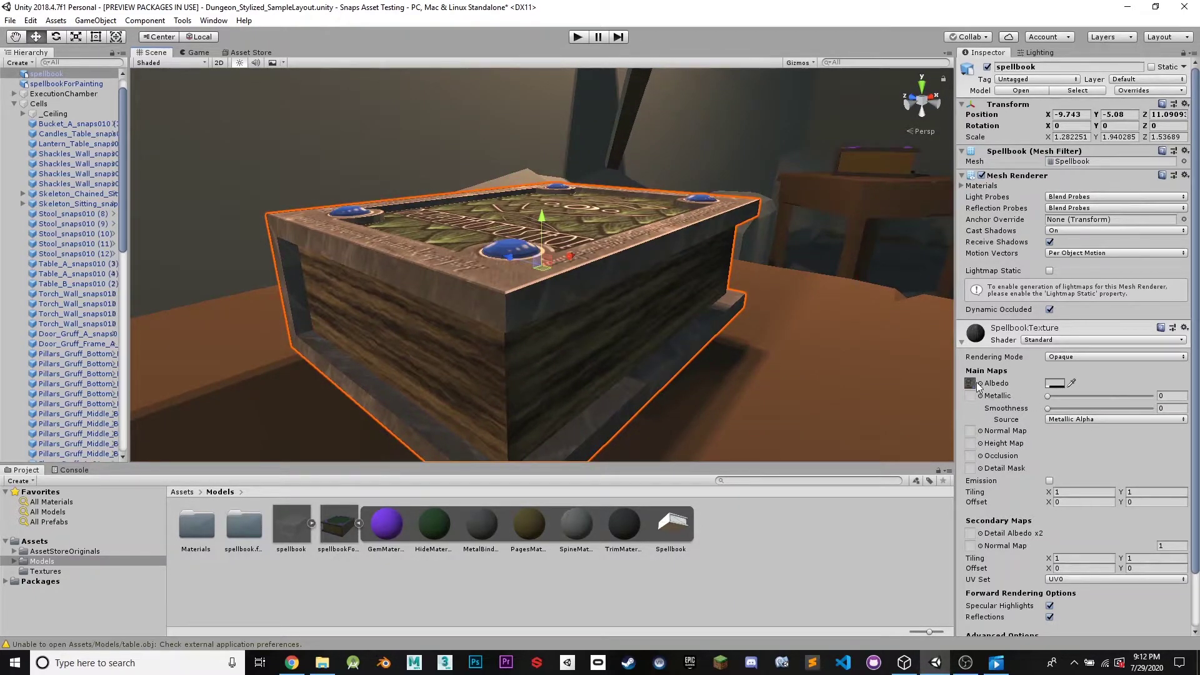
pyautogui.keyDown('alt'); pyautogui.moveTo(656, 281); pyautogui.dragTo(387, 294); pyautogui.keyUp('alt')
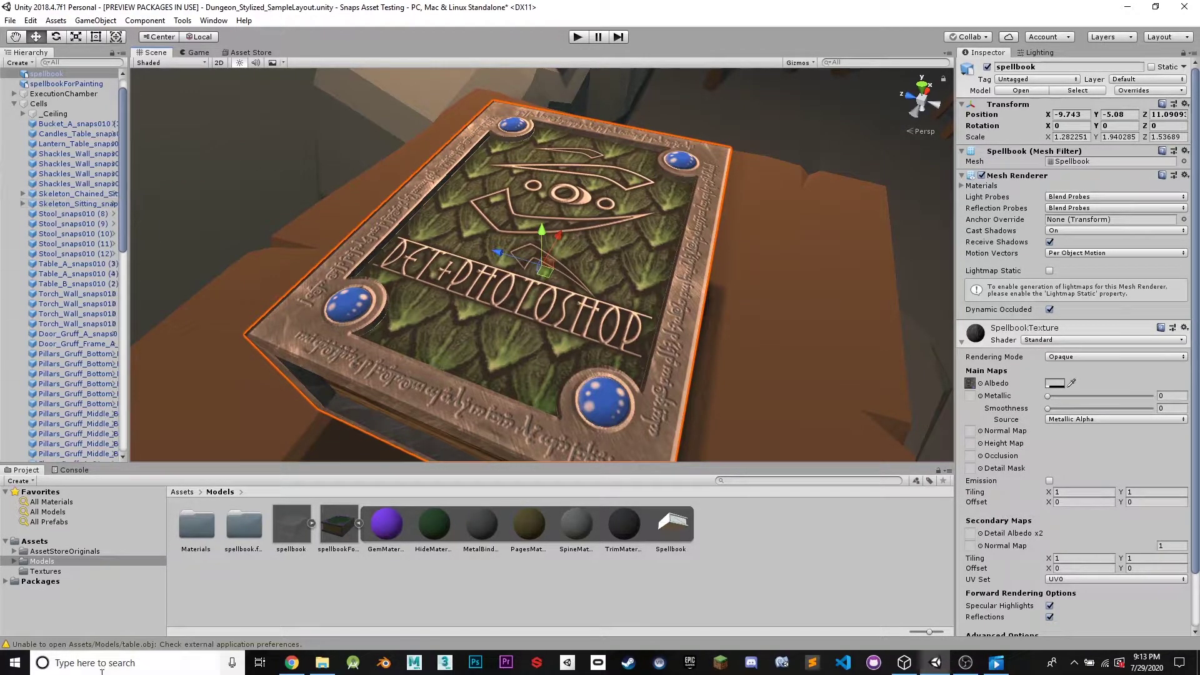
pyautogui.scroll(-10, 728, 212)
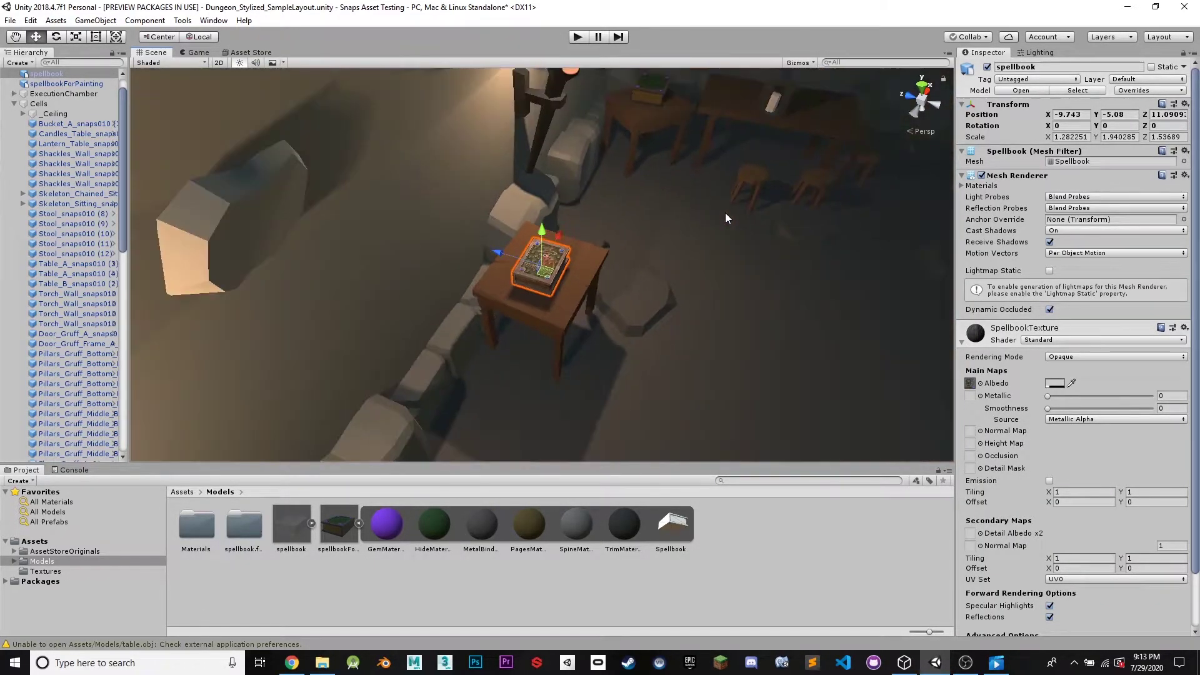
# Move spellbookForPainting onto the front table and the original spellbook onto the back table
pyautogui.click(659, 92)
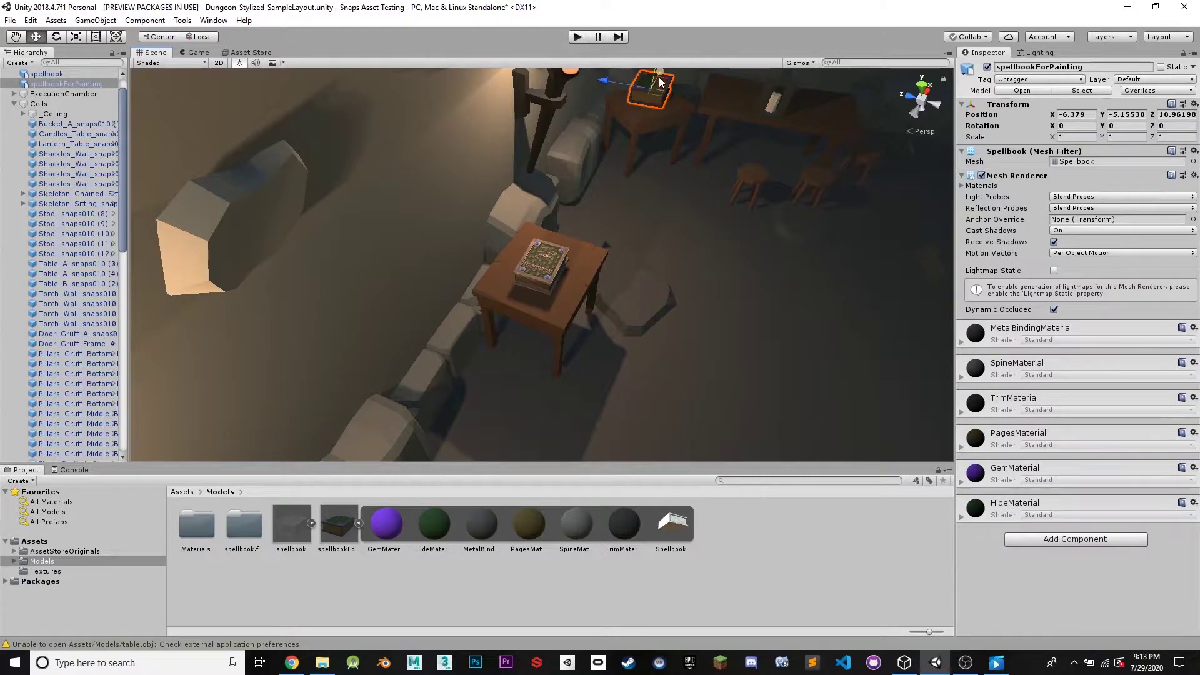
pyautogui.moveTo(657, 75); pyautogui.dragTo(584, 196)
pyautogui.click(518, 265)
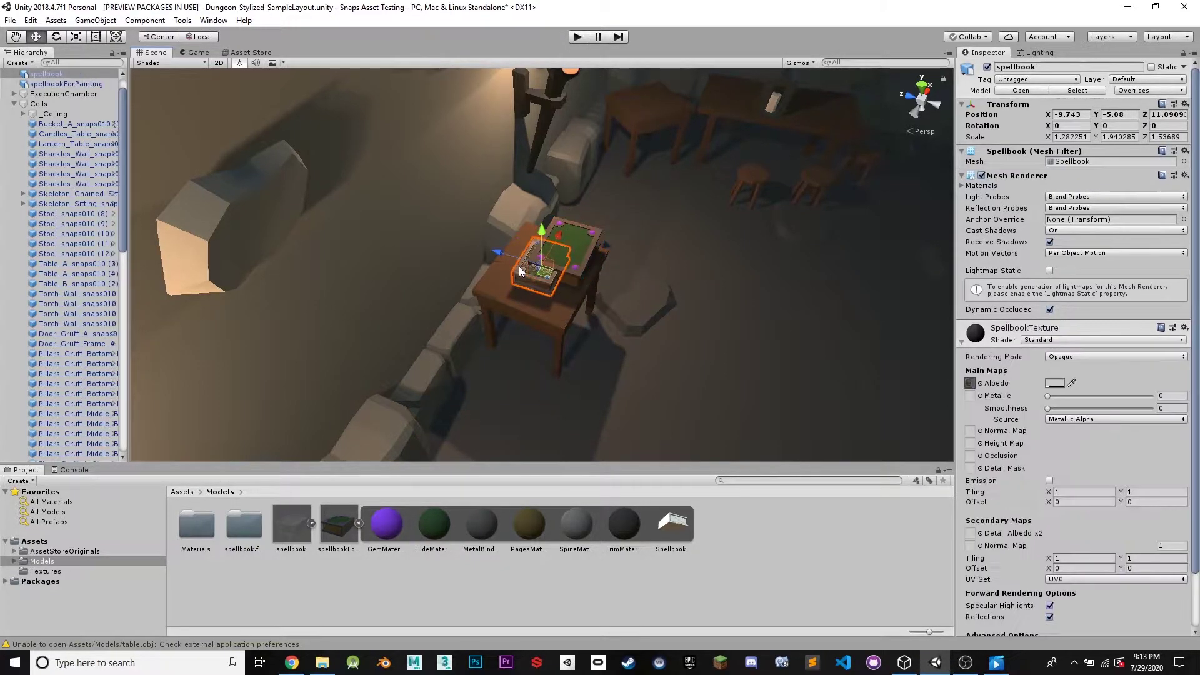
pyautogui.moveTo(553, 233); pyautogui.dragTo(651, 72)
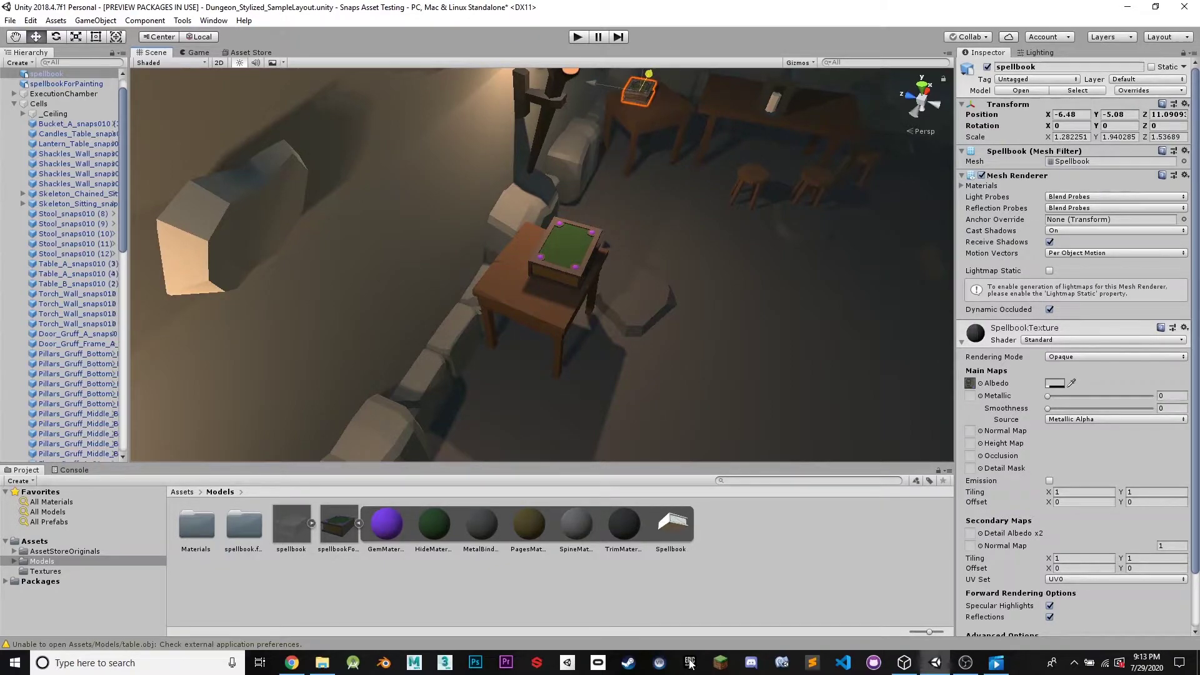
pyautogui.click(585, 279)
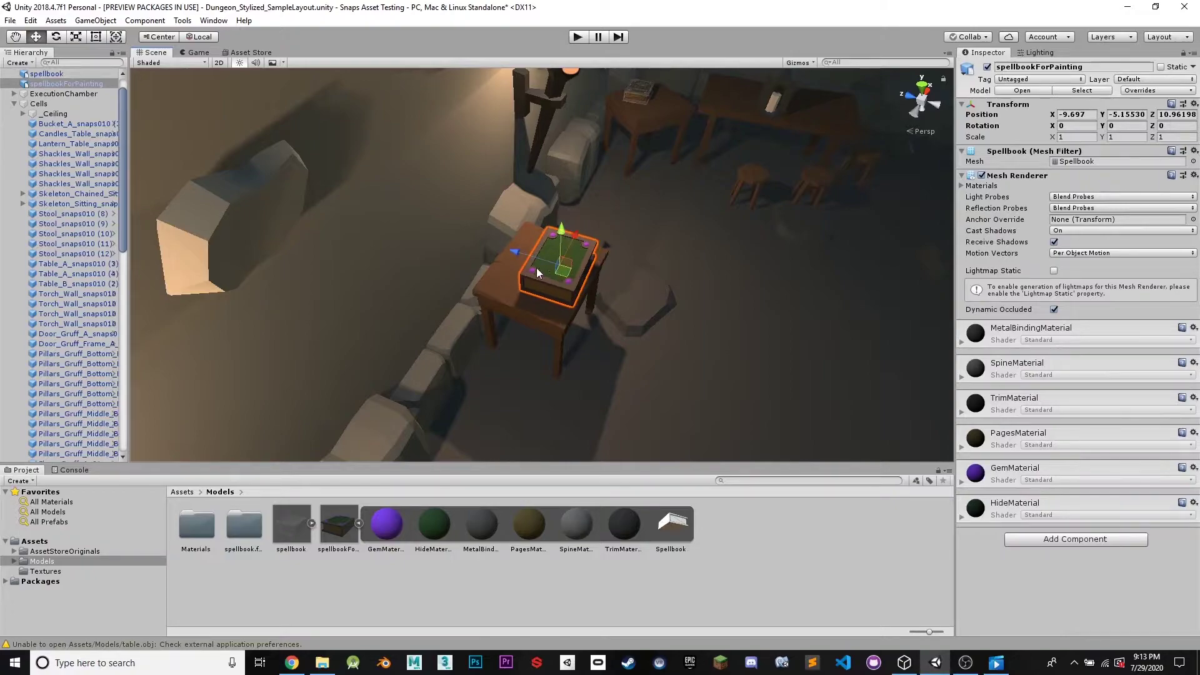
pyautogui.moveTo(527, 253); pyautogui.dragTo(572, 288)
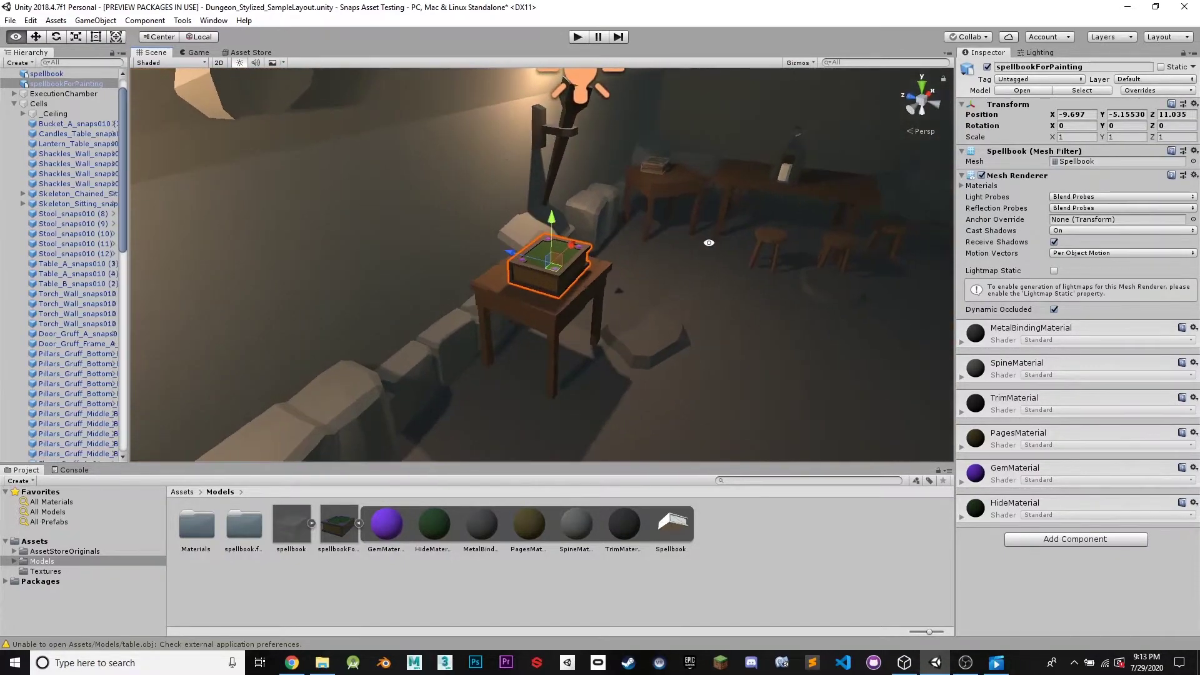
# Inspect spellbookForPainting's MetalBindingMaterial and SpineMaterial settings and view the book up close
pyautogui.click(961, 343)
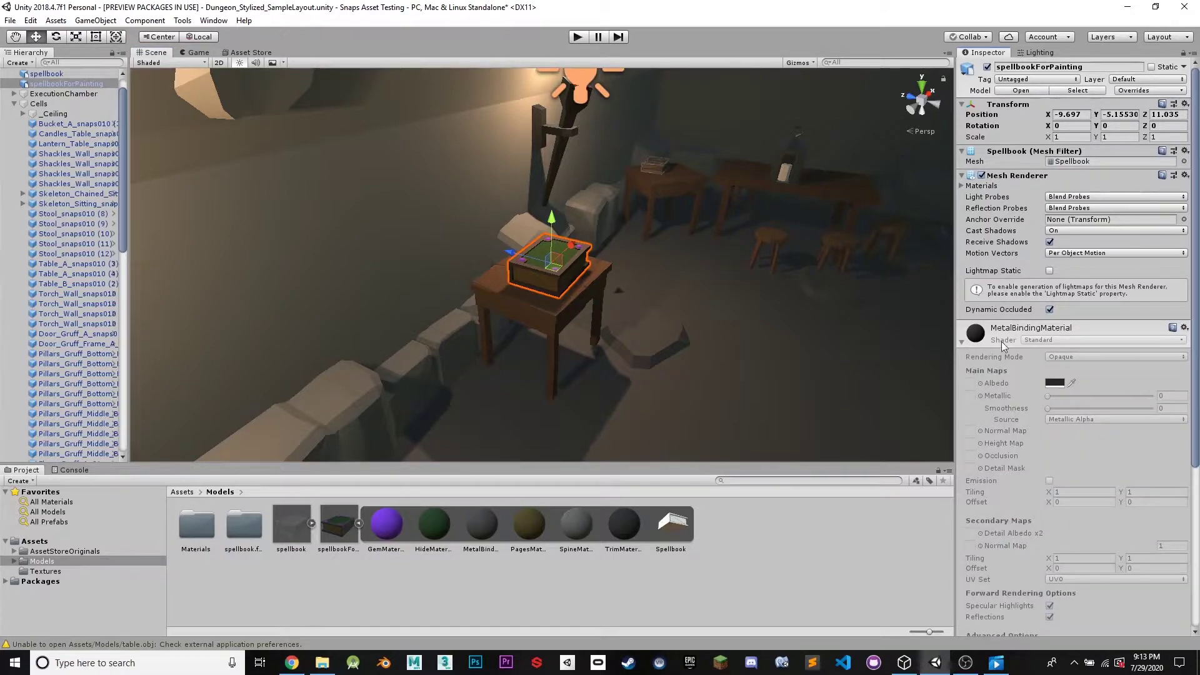
pyautogui.click(962, 342)
pyautogui.click(963, 377)
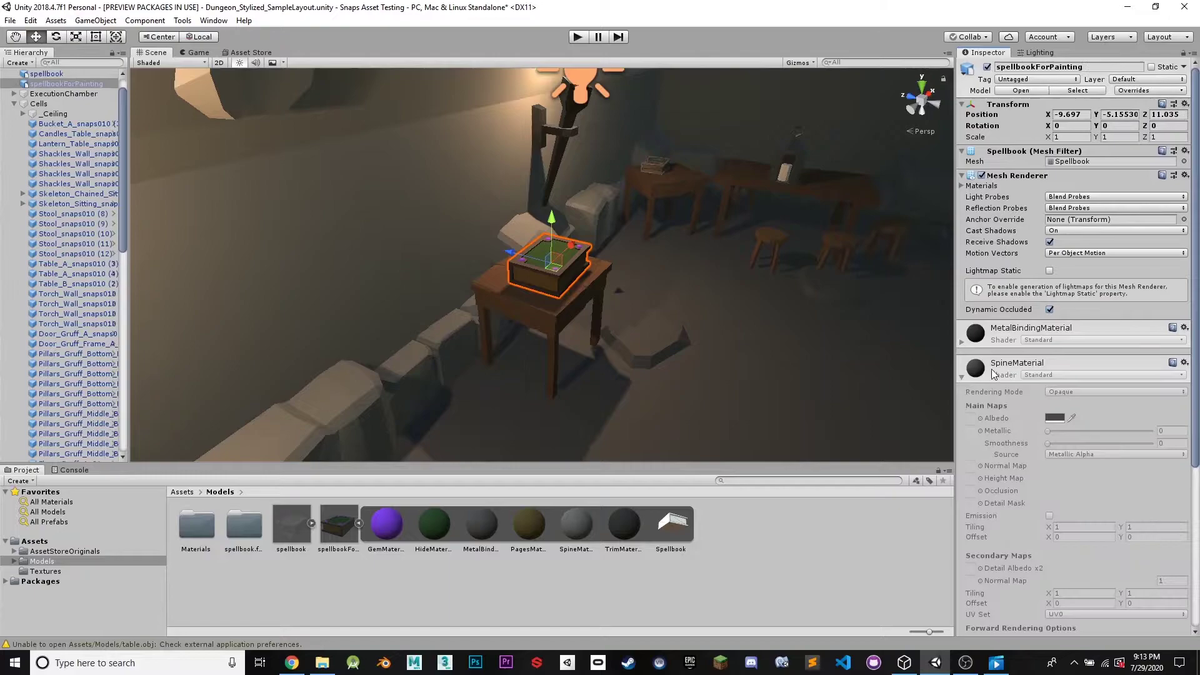
pyautogui.click(1006, 369)
pyautogui.click(988, 376)
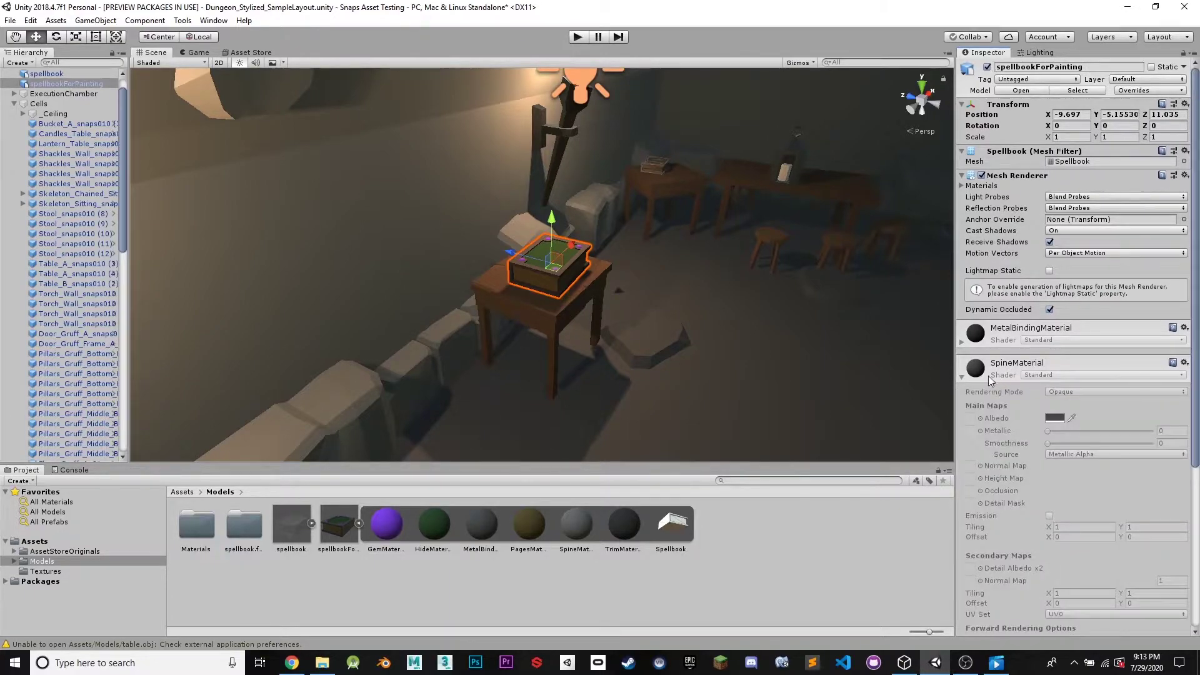
pyautogui.click(1071, 377)
pyautogui.click(1071, 376)
pyautogui.click(962, 377)
pyautogui.scroll(5, 543, 272)
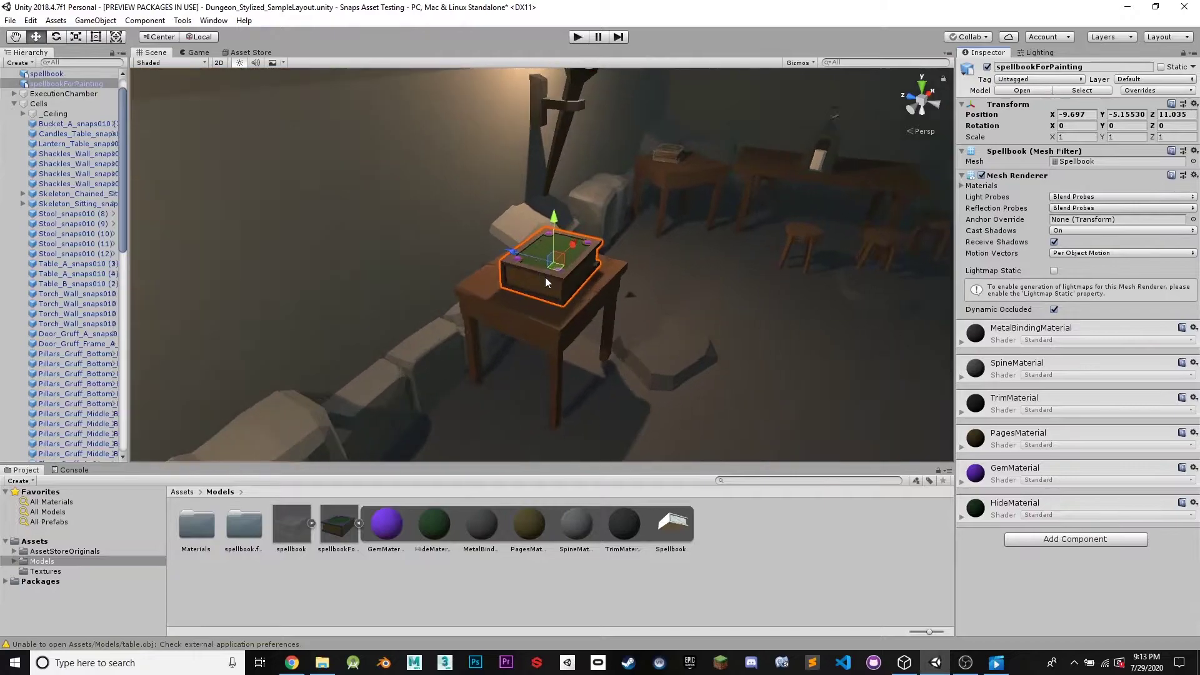
pyautogui.keyDown('alt'); pyautogui.moveTo(689, 253); pyautogui.dragTo(706, 280); pyautogui.keyUp('alt')
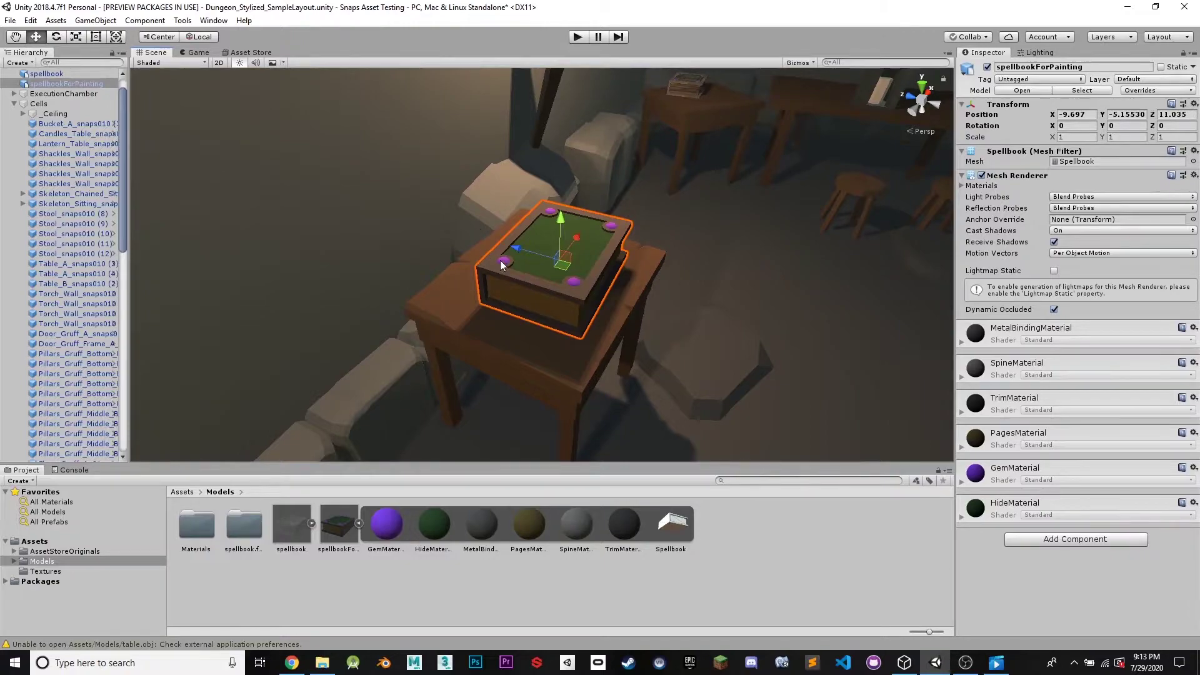
# Give spellbookForPainting External Materials (Legacy), From Model's Material naming, Recursive-Up search, and apply
pyautogui.click(1081, 90)
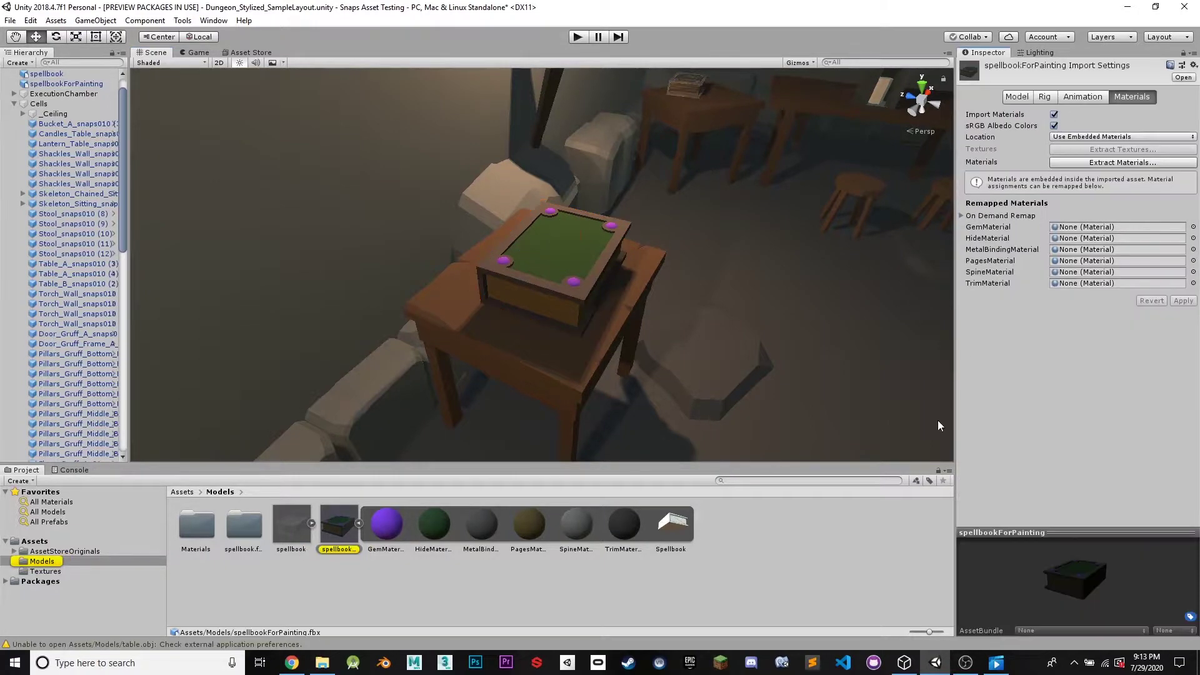
pyautogui.click(1100, 137)
pyautogui.click(1101, 151)
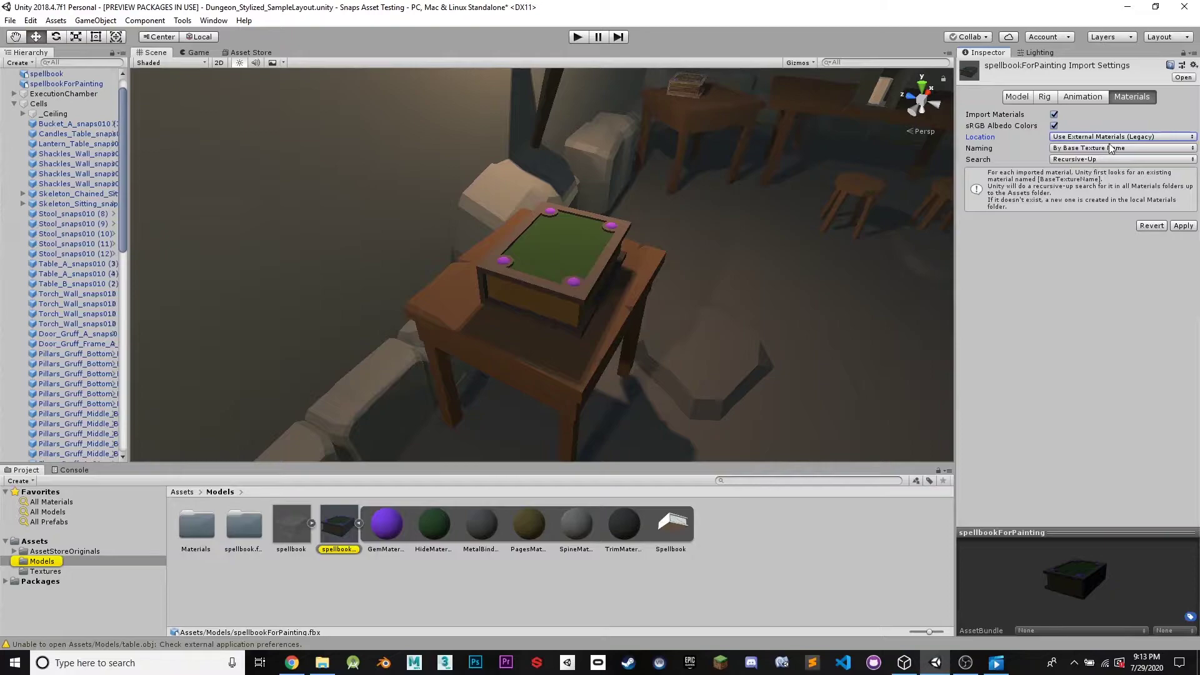
pyautogui.click(1125, 148)
pyautogui.click(1097, 175)
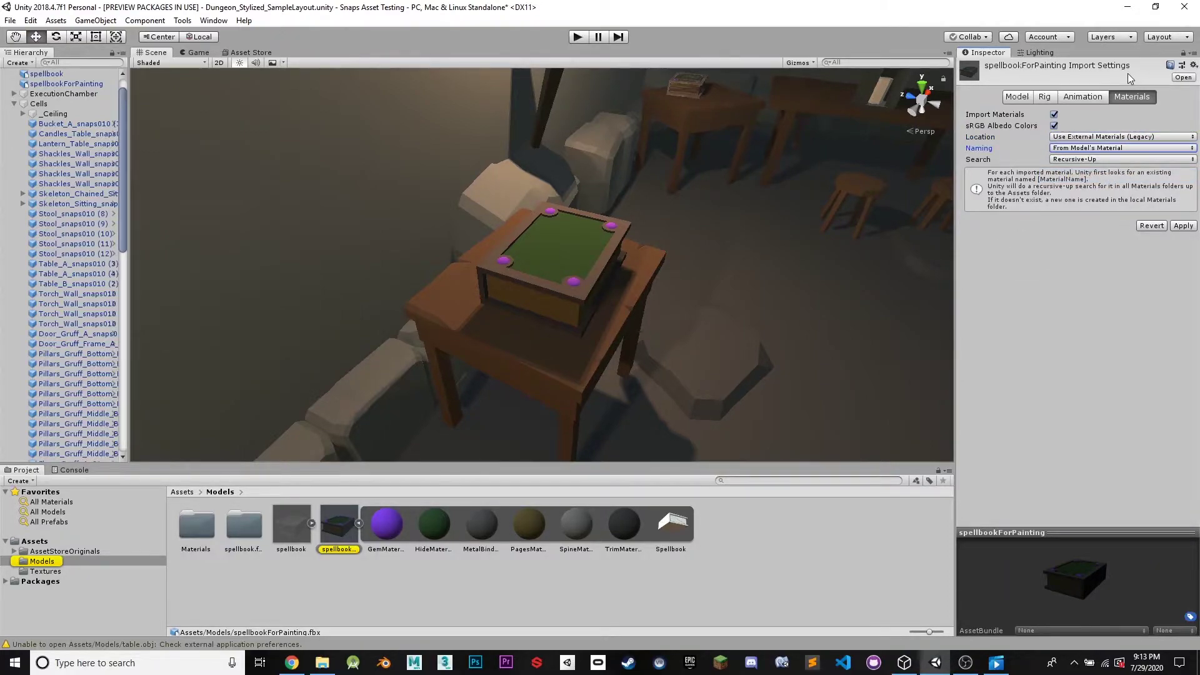
pyautogui.click(1111, 159)
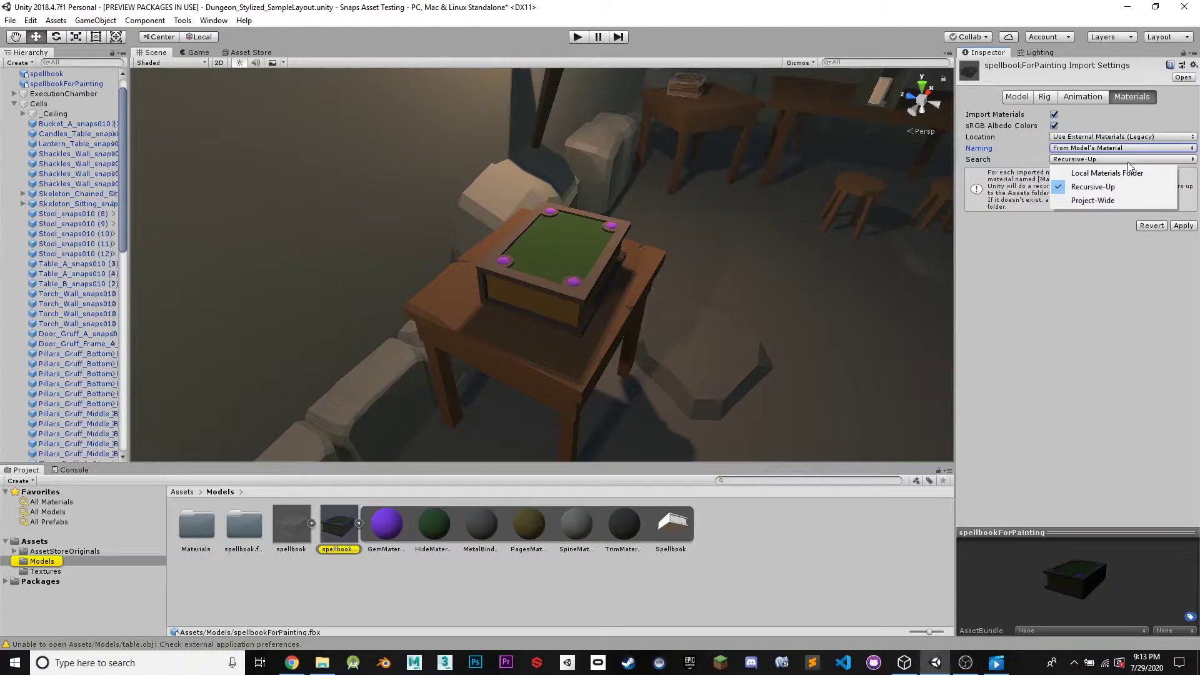
pyautogui.click(1100, 188)
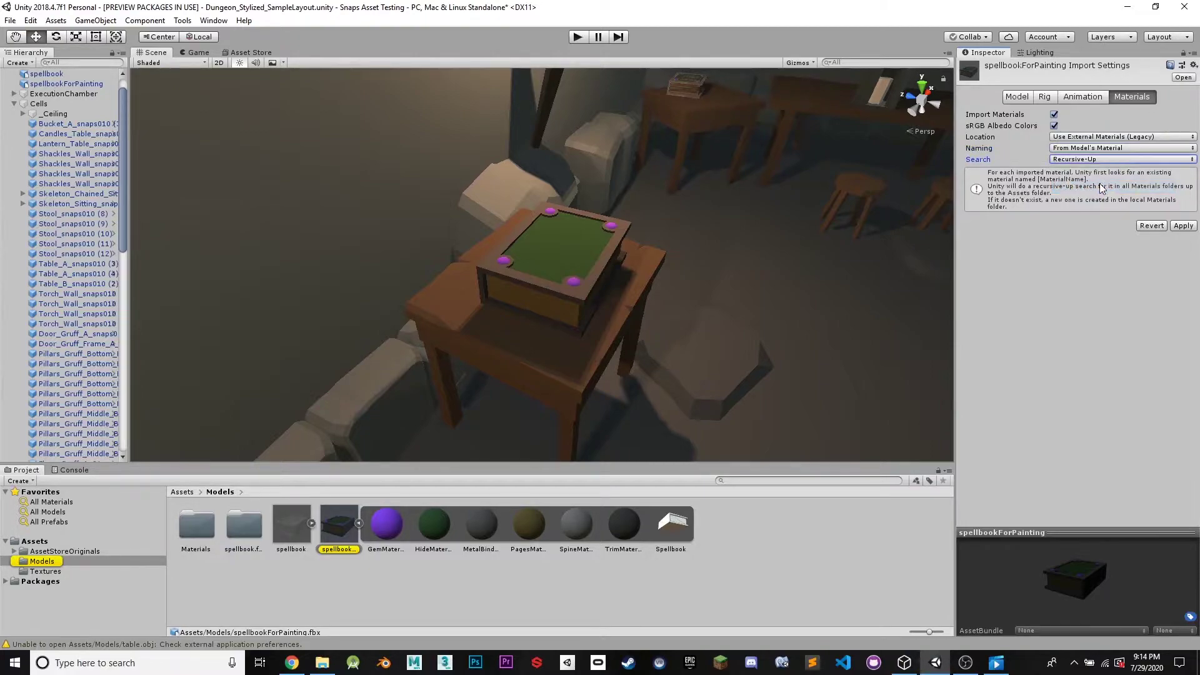
pyautogui.click(1182, 226)
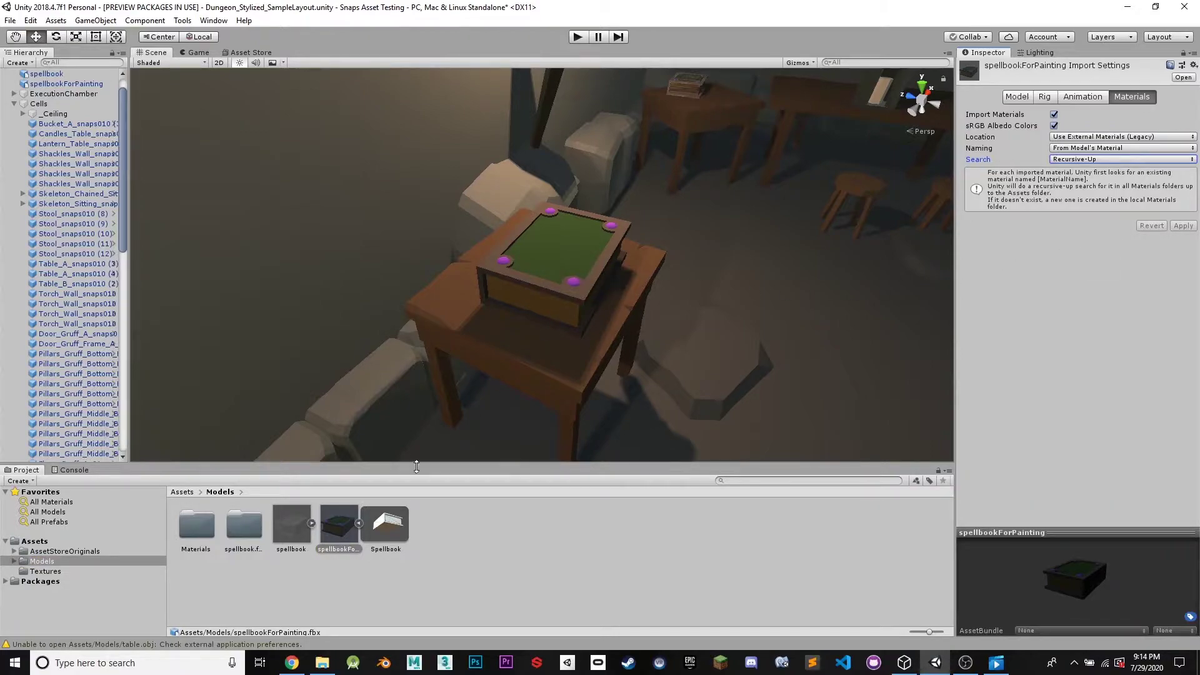
# Select the painted spellbook, keep HideMaterial on Standard shader with Opaque mode, and show the Textures folder
pyautogui.click(517, 285)
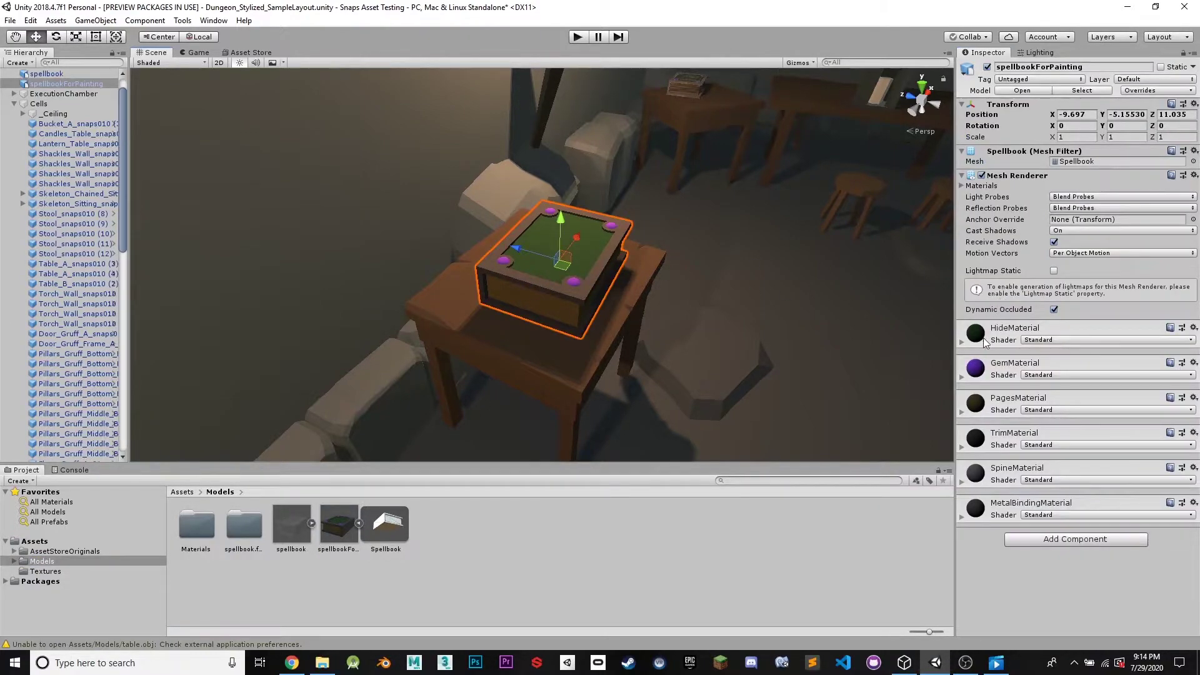
pyautogui.click(962, 342)
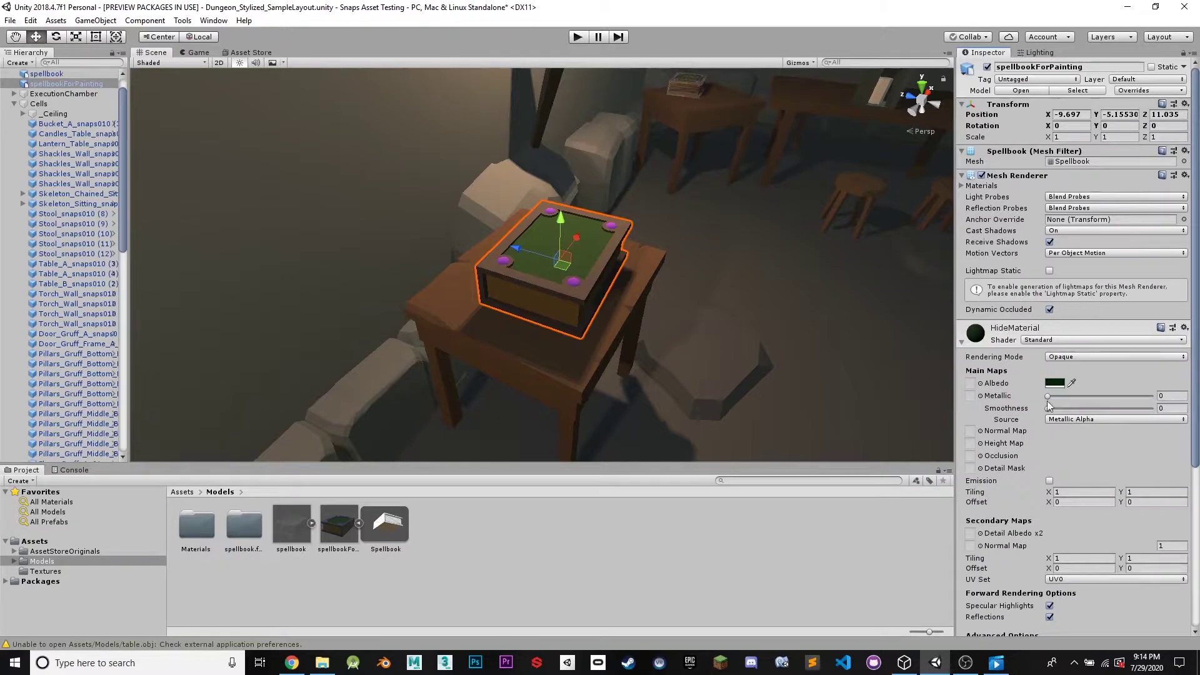
pyautogui.click(1110, 340)
pyautogui.click(1108, 342)
pyautogui.click(1100, 358)
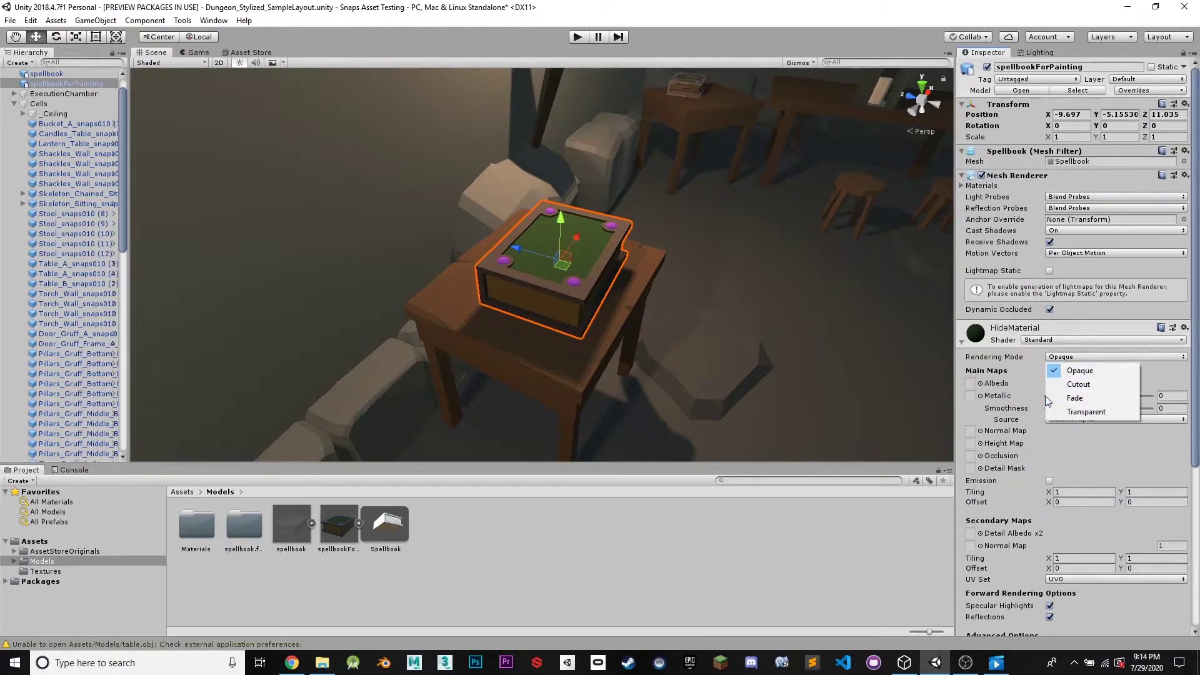
pyautogui.click(1017, 387)
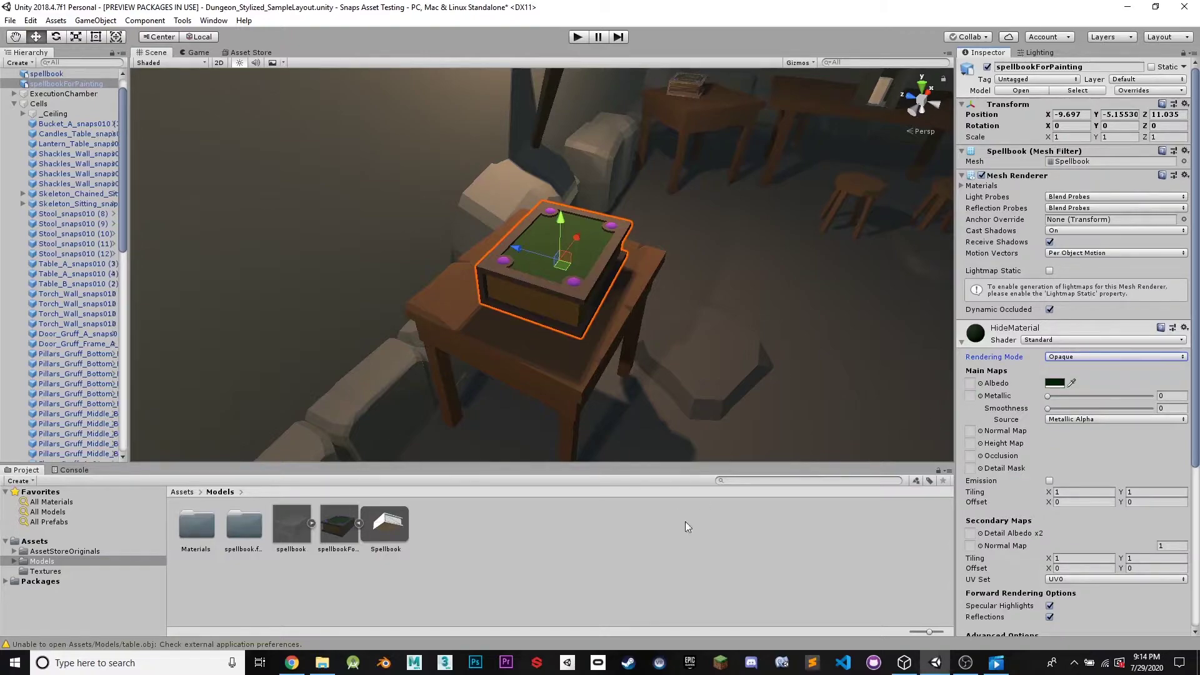
pyautogui.click(43, 570)
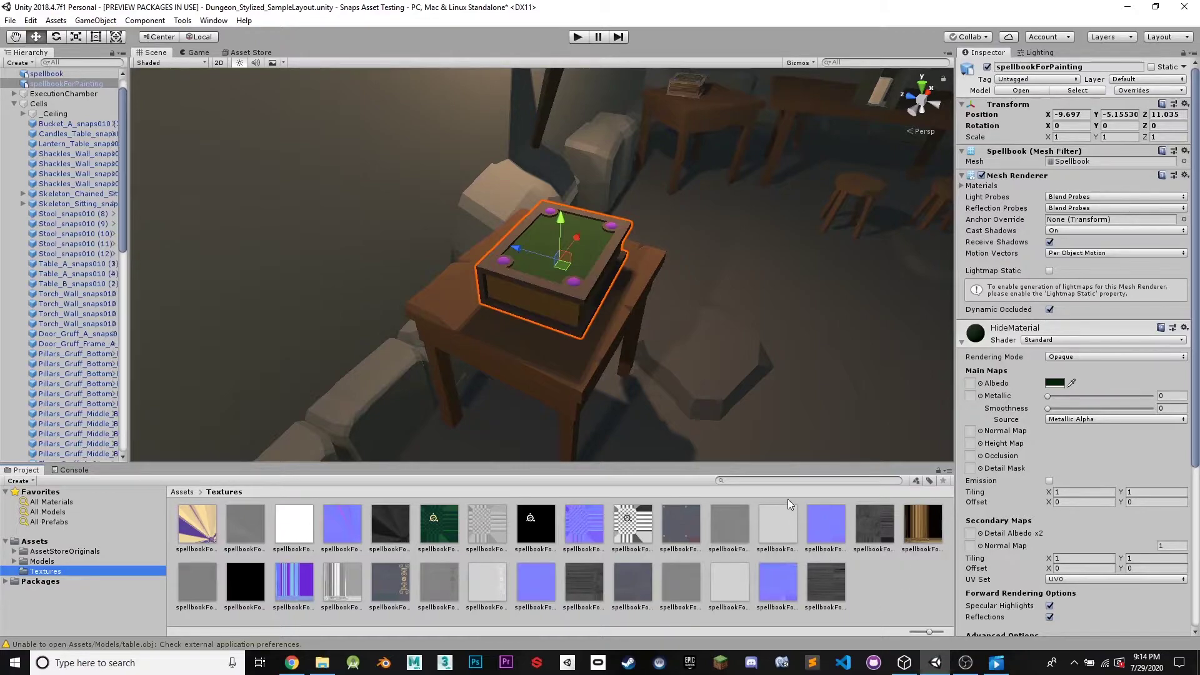
# Switch the Textures folder to list view, inspect HideMaterial_BaseColor, then reselect the spellbook
pyautogui.moveTo(789, 466); pyautogui.dragTo(782, 297)
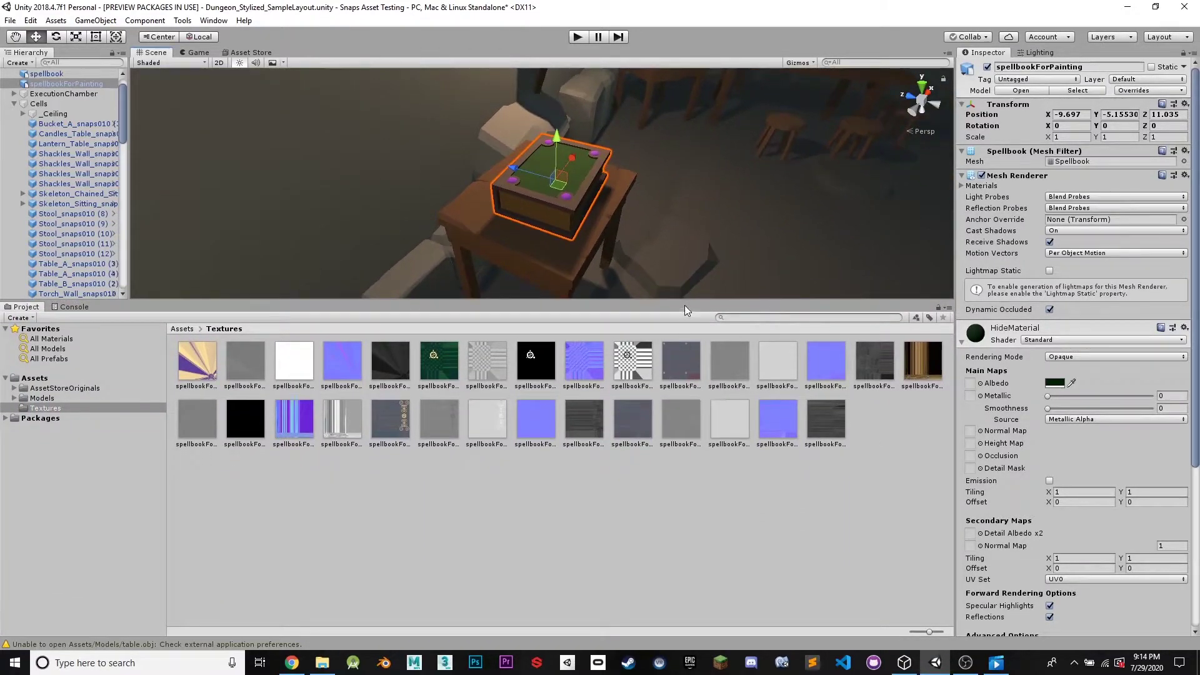
pyautogui.moveTo(686, 300); pyautogui.dragTo(662, 423)
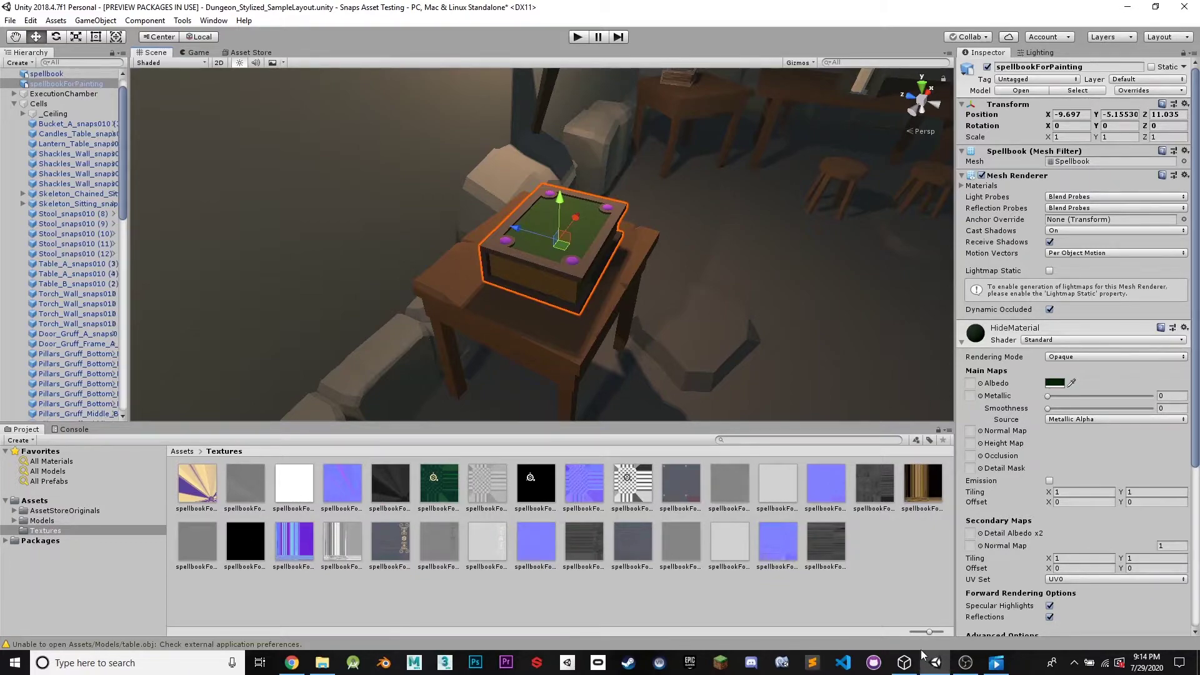
pyautogui.moveTo(929, 631); pyautogui.dragTo(912, 631)
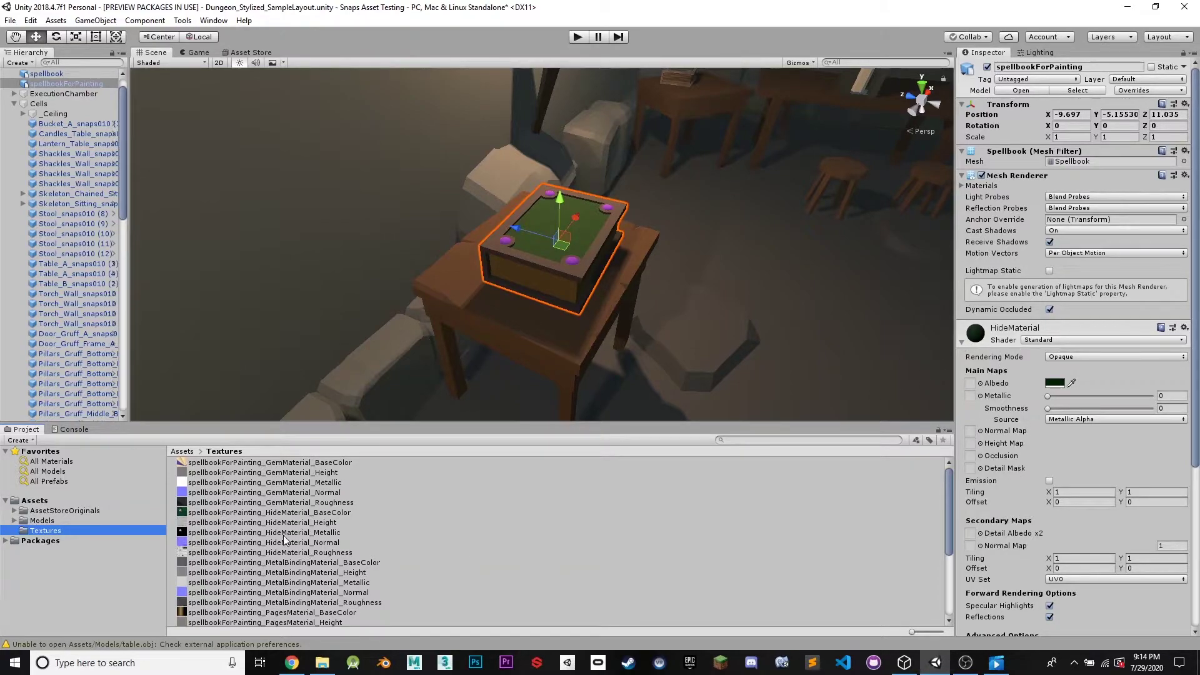
pyautogui.click(289, 514)
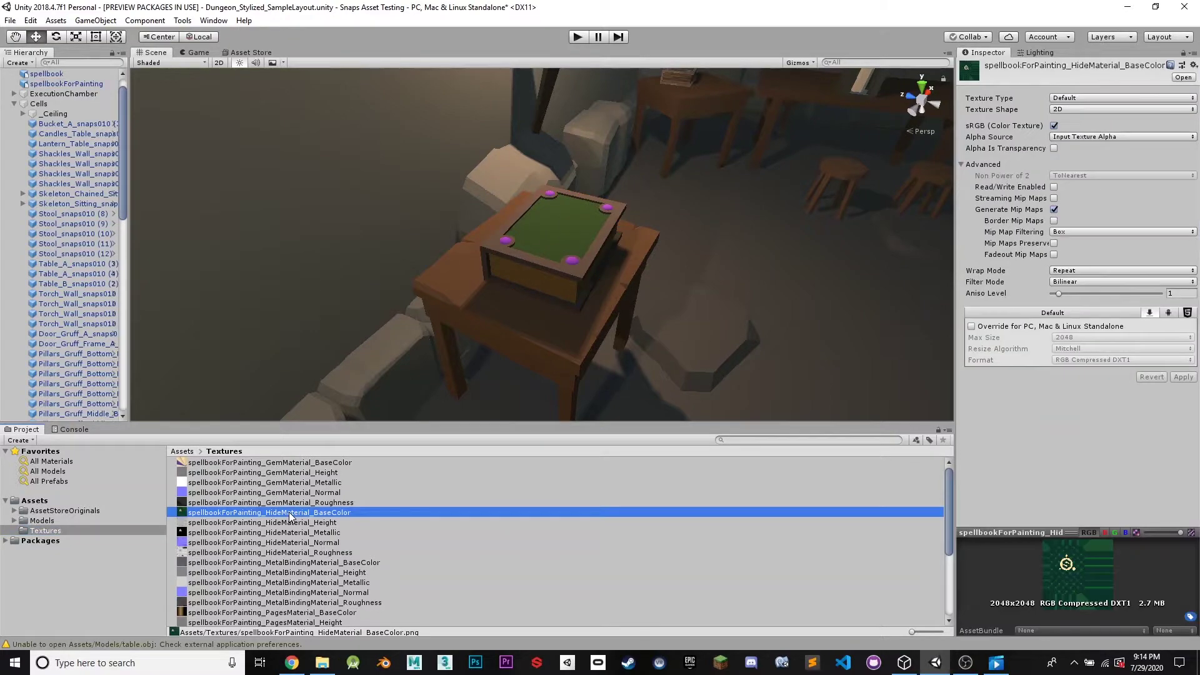
pyautogui.click(511, 237)
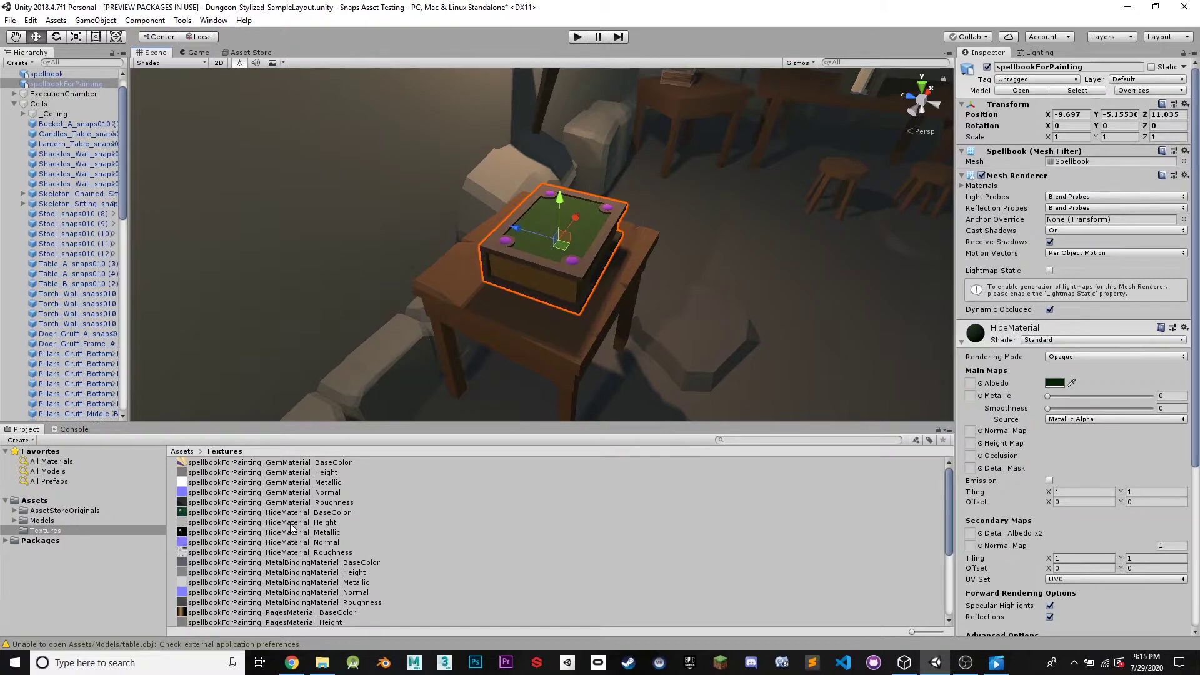
# Assign HideMaterial BaseColor, Height, Metallic and Normal textures, reimporting Normal as a normal map
pyautogui.moveTo(291, 512); pyautogui.dragTo(969, 383)
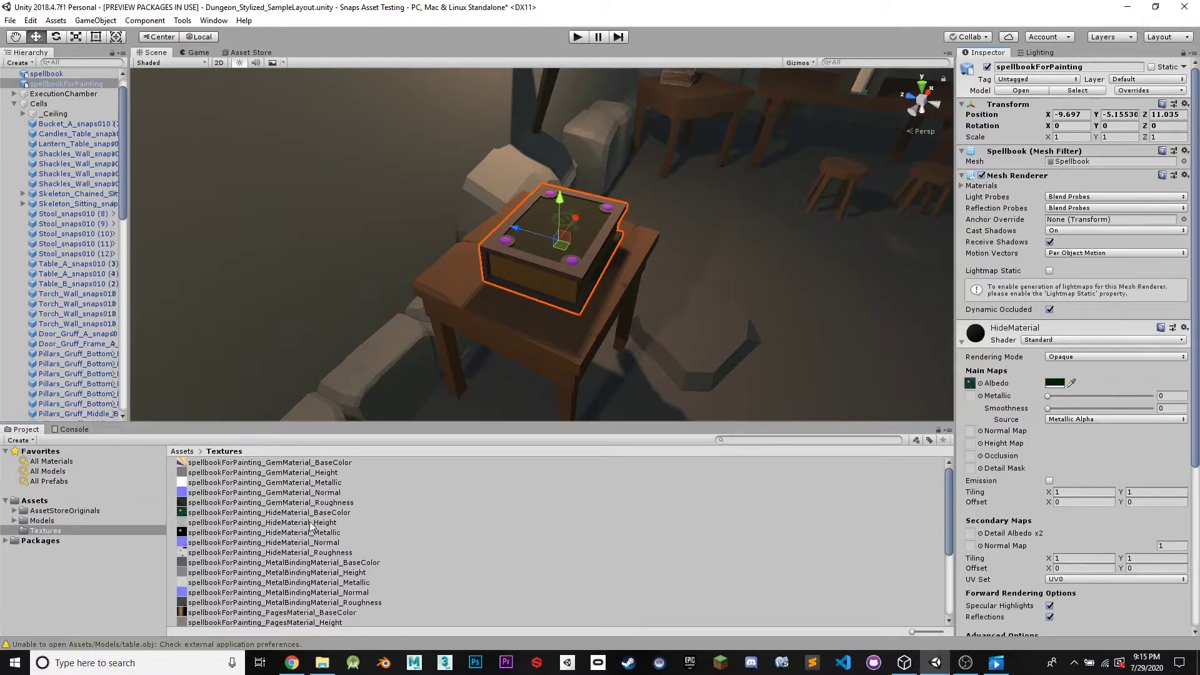
pyautogui.moveTo(407, 513); pyautogui.dragTo(970, 445)
pyautogui.moveTo(310, 537); pyautogui.dragTo(968, 396)
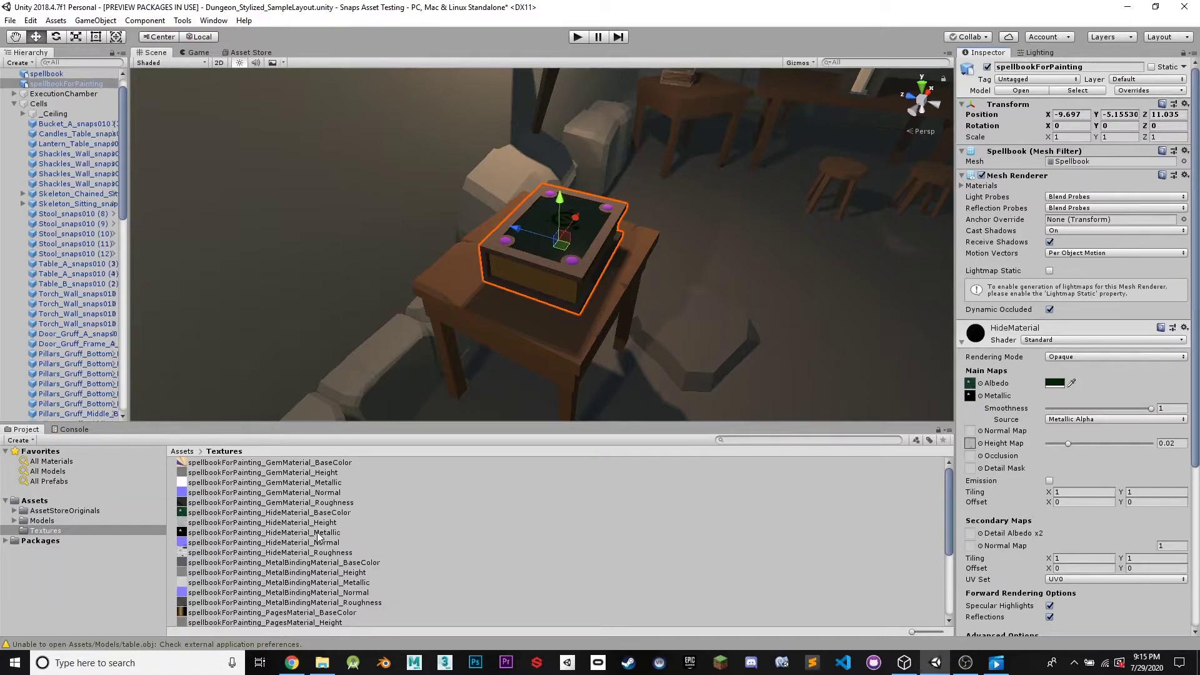
pyautogui.moveTo(318, 545); pyautogui.dragTo(972, 436)
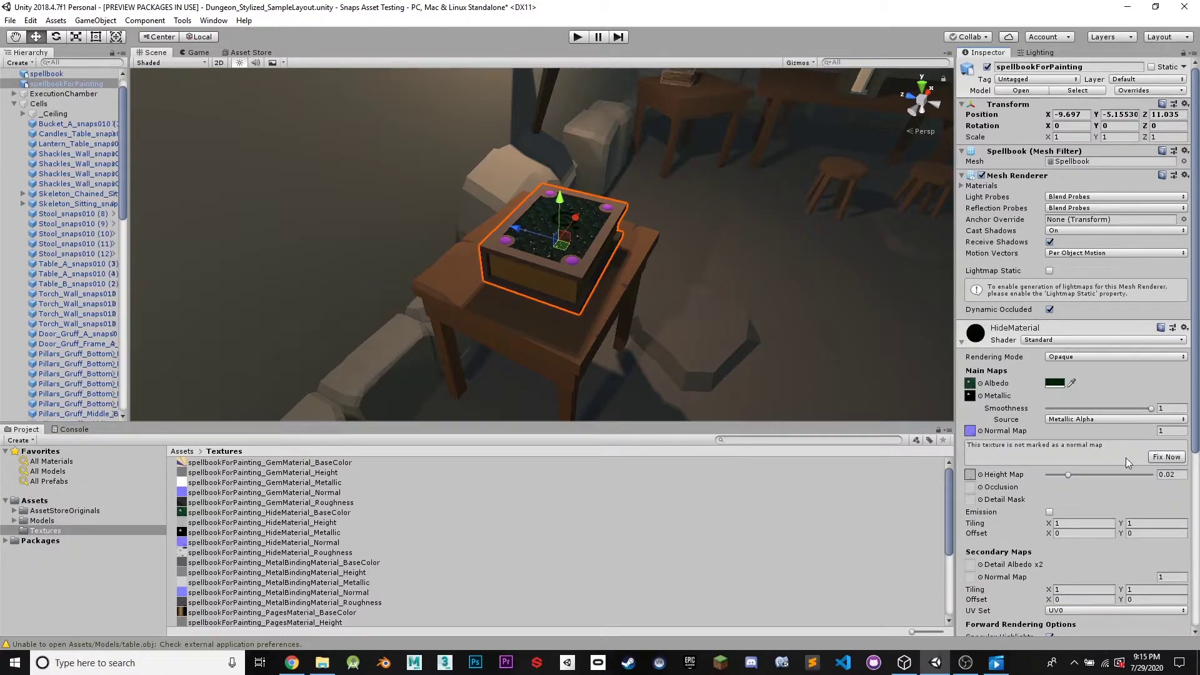
pyautogui.click(1166, 458)
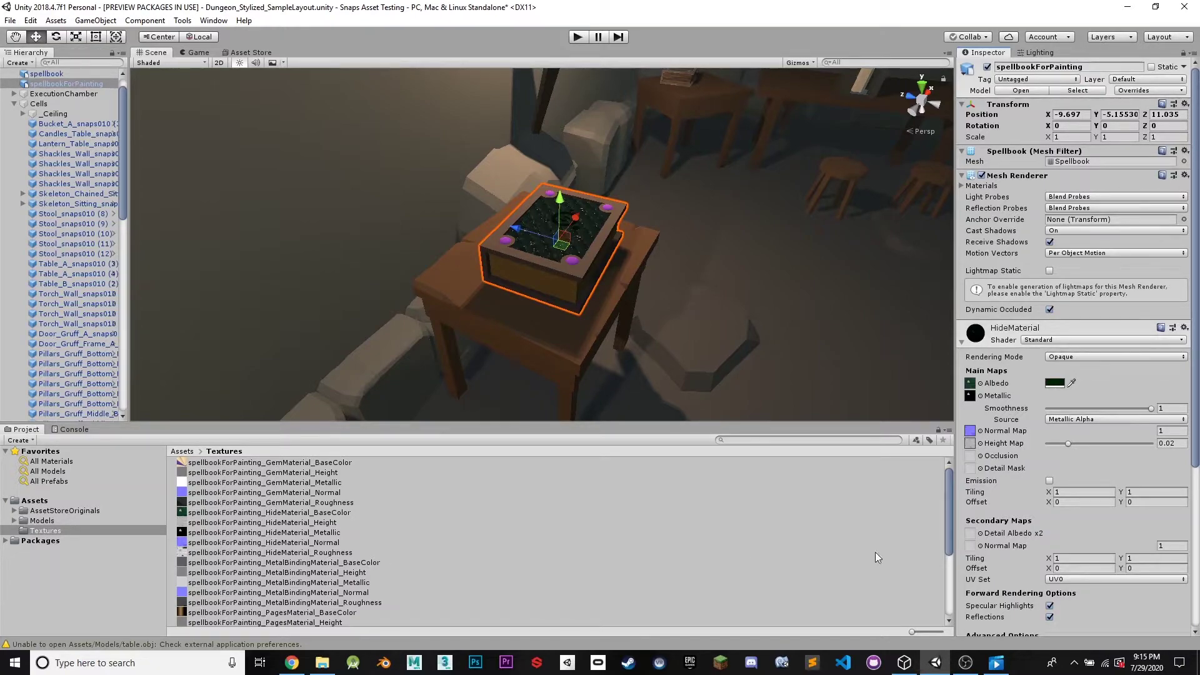
# Keep the hide material on the Standard shader with Opaque rendering
pyautogui.scroll(-2, 998, 501)
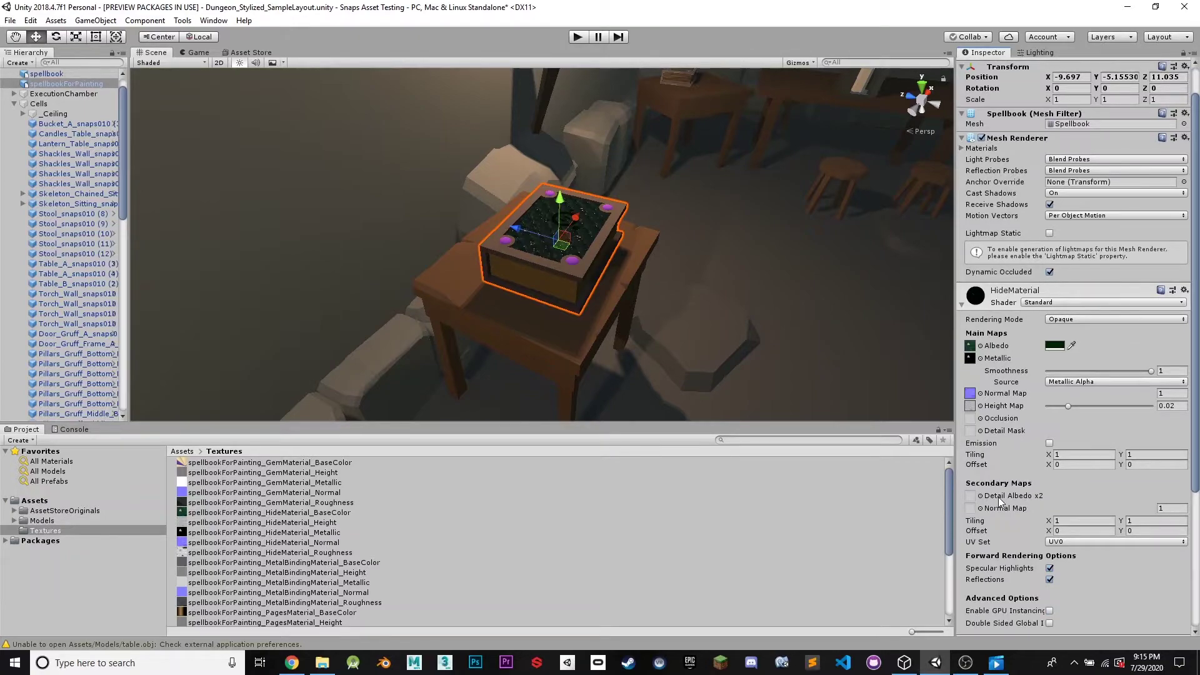
pyautogui.scroll(2, 998, 501)
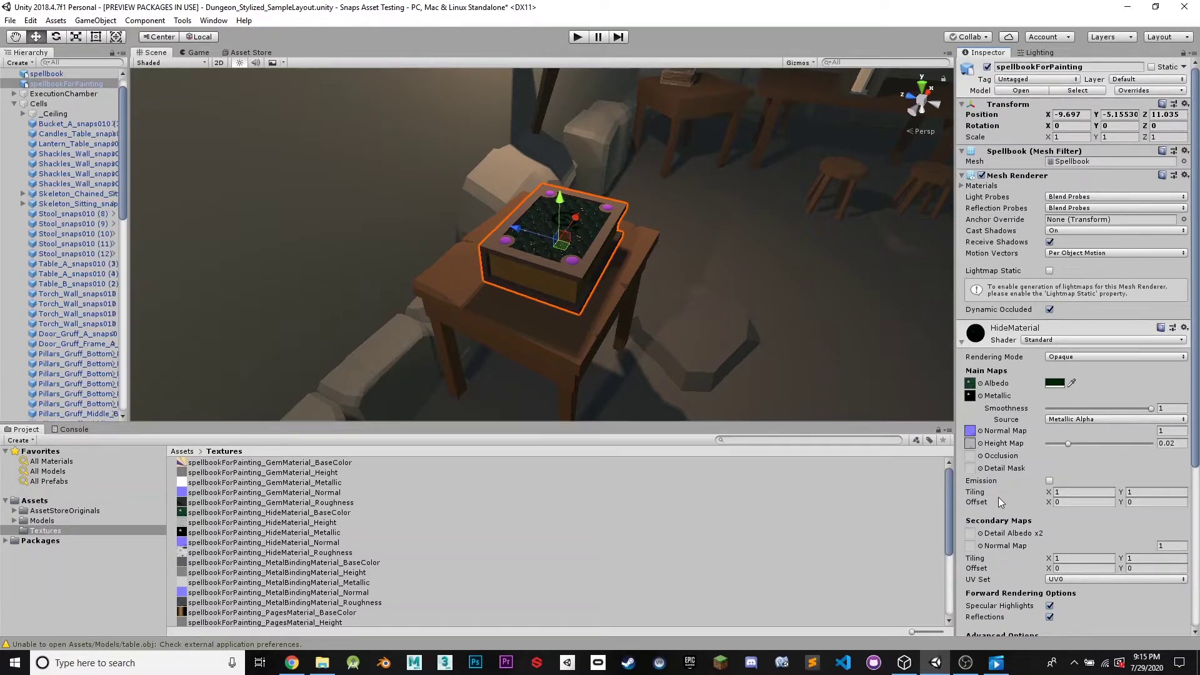
pyautogui.click(969, 409)
pyautogui.click(1066, 340)
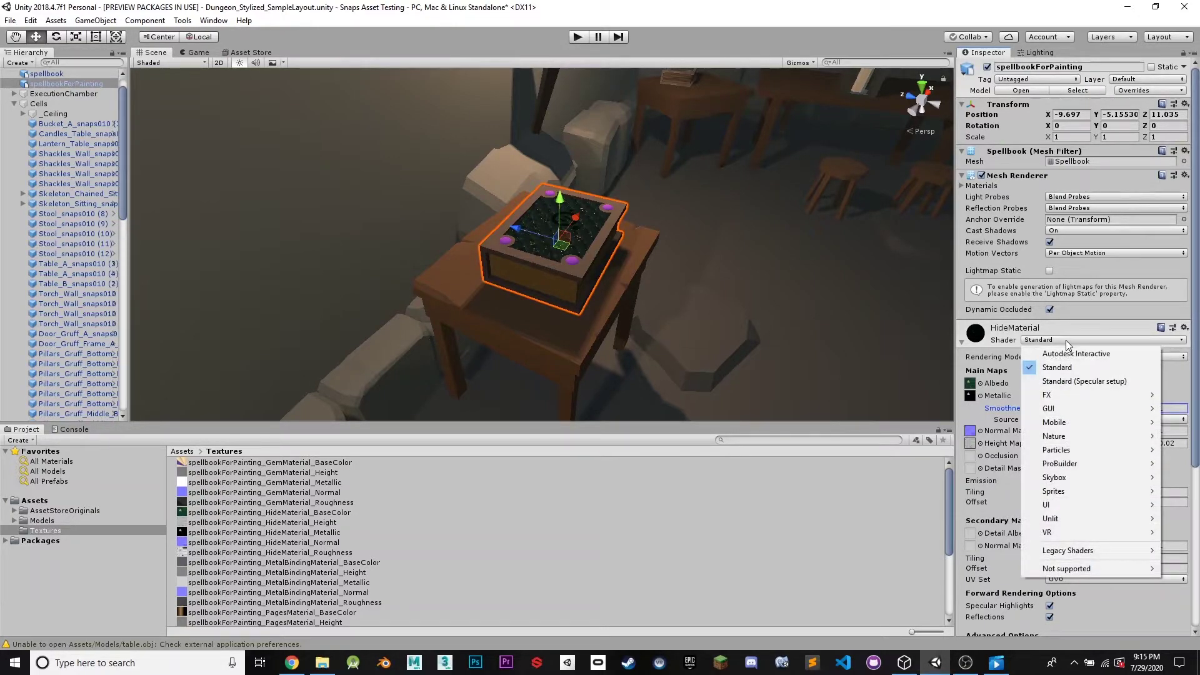
pyautogui.click(1066, 366)
pyautogui.click(1073, 355)
pyautogui.click(1074, 356)
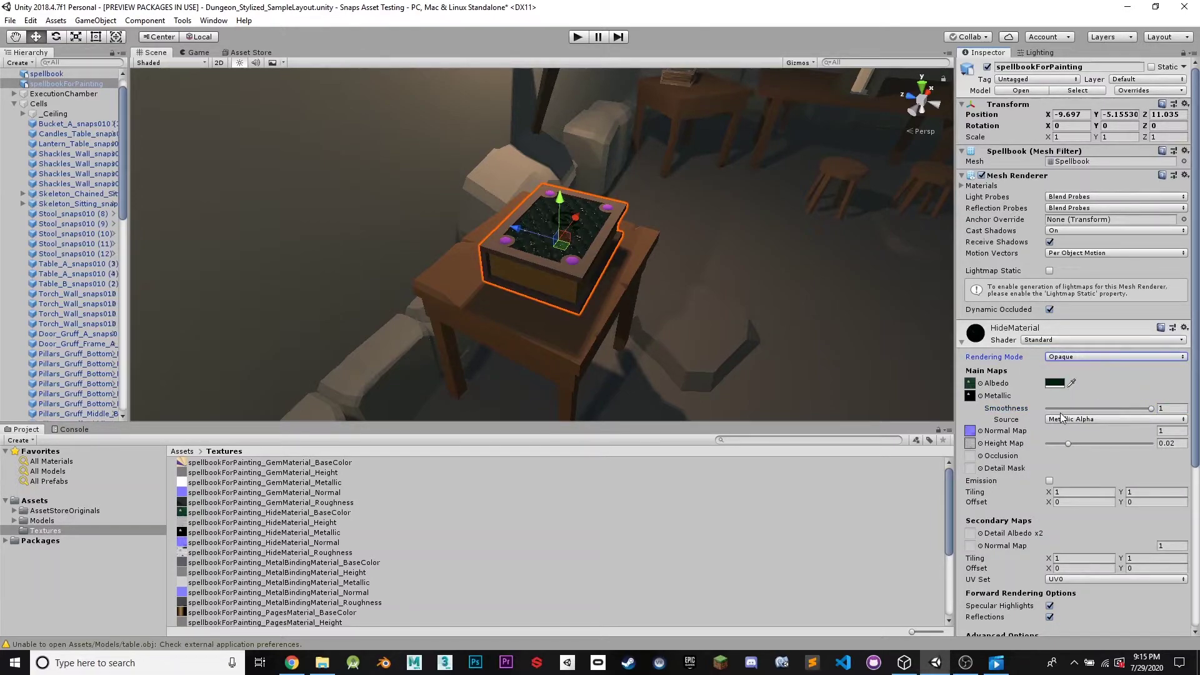
# Look down on the scaly textured cover up close and collapse HideMaterial
pyautogui.scroll(-3, 1060, 417)
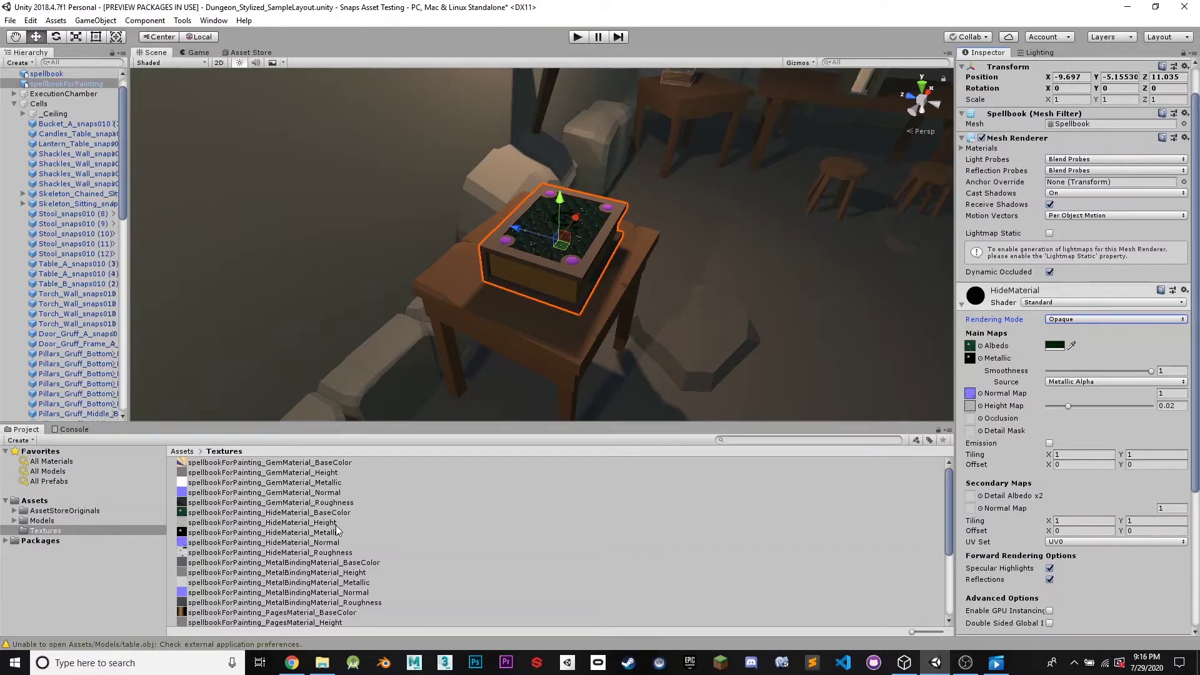
pyautogui.scroll(-5, 336, 526)
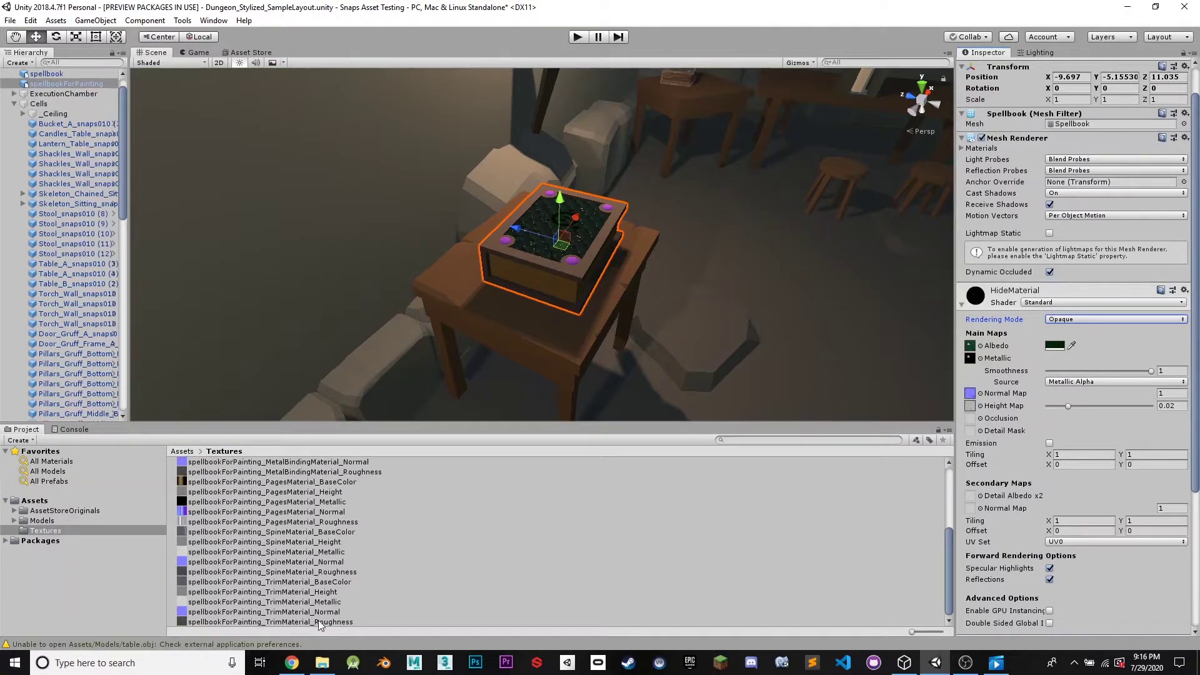
pyautogui.scroll(5, 335, 528)
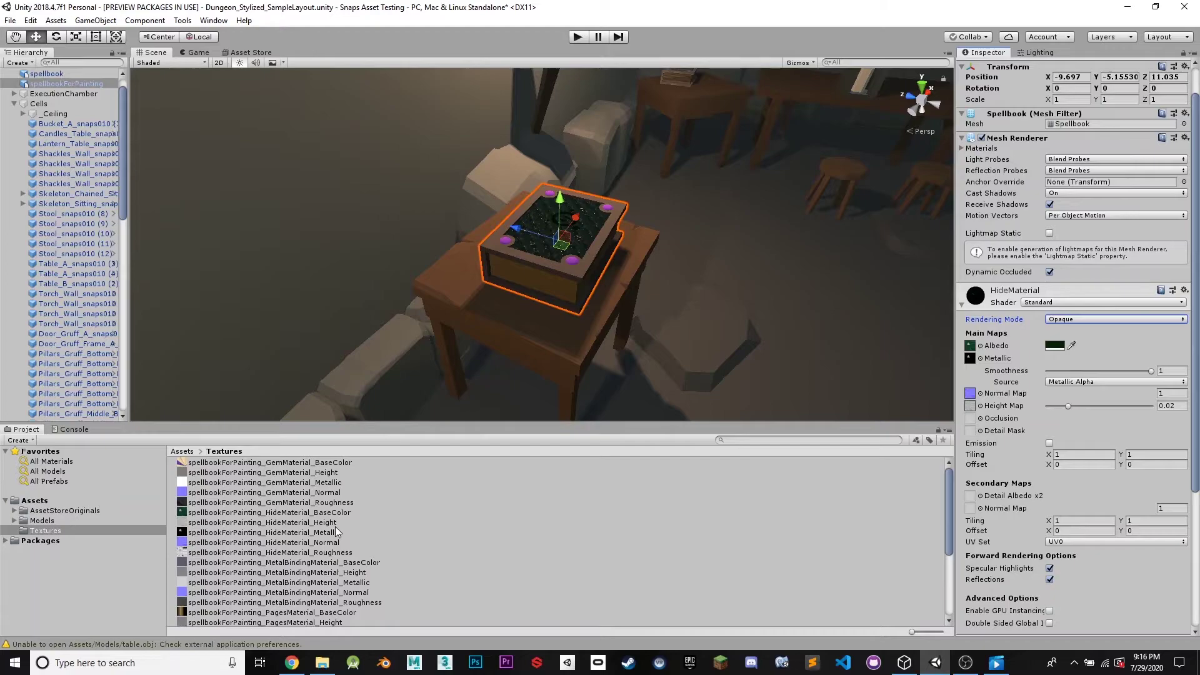
pyautogui.scroll(-3, 571, 222)
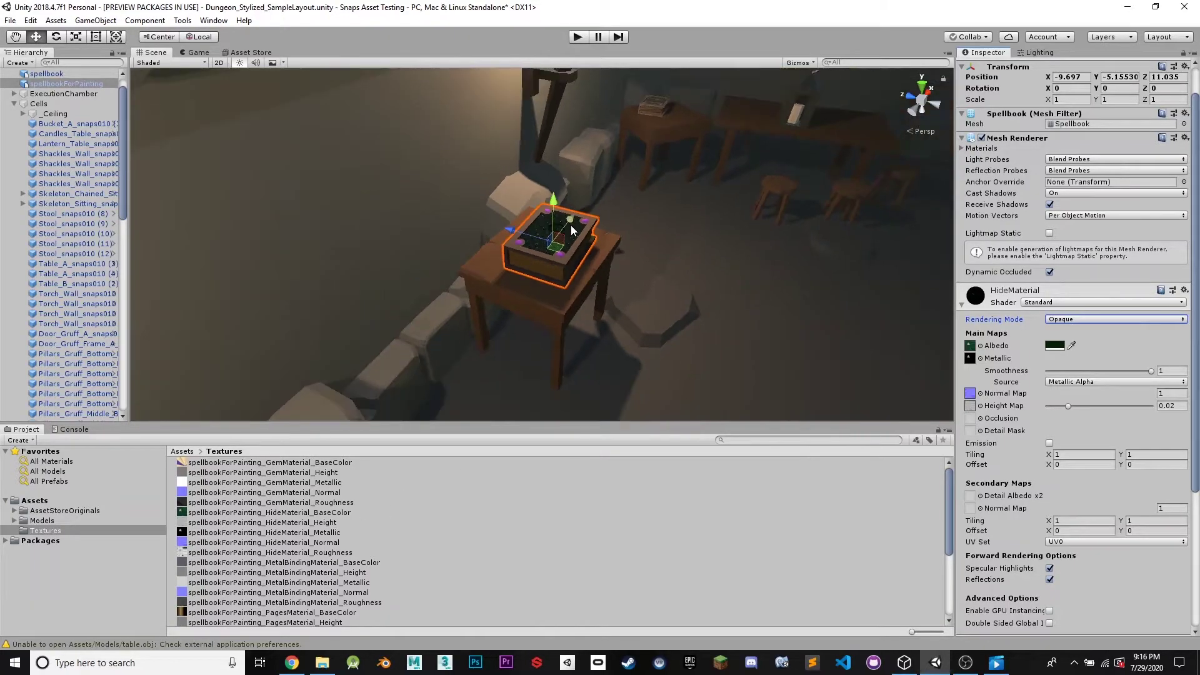
pyautogui.scroll(10, 571, 225)
pyautogui.keyDown('alt'); pyautogui.moveTo(624, 200); pyautogui.dragTo(847, 311); pyautogui.keyUp('alt')
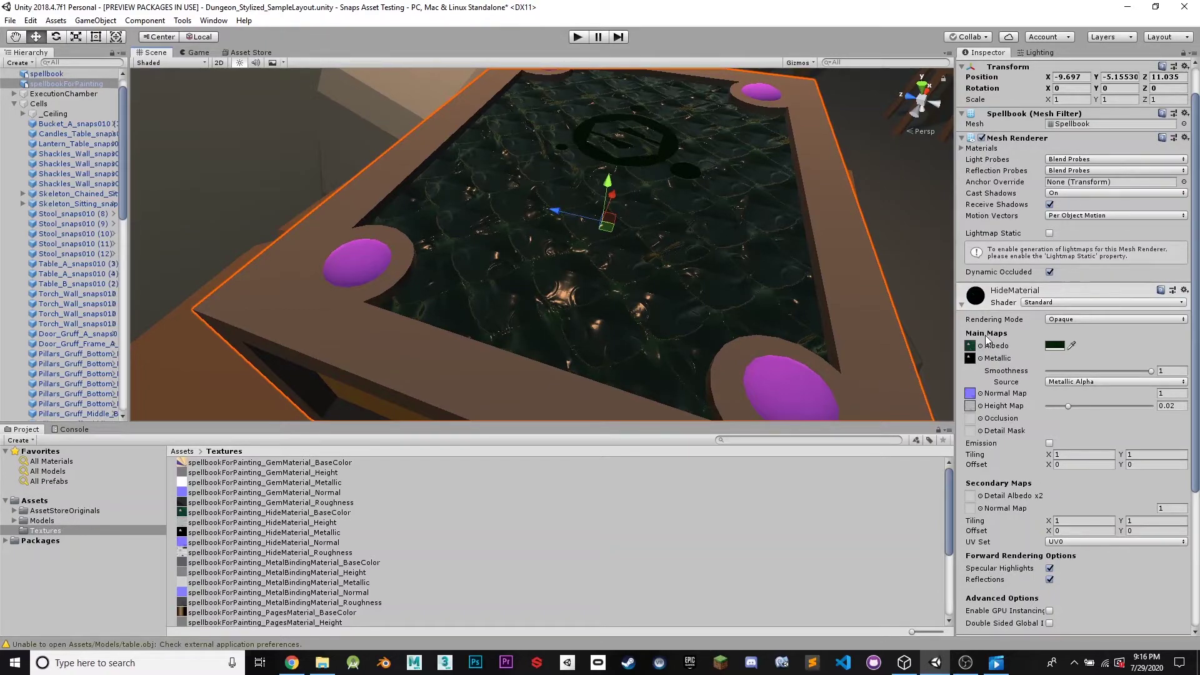
pyautogui.click(963, 306)
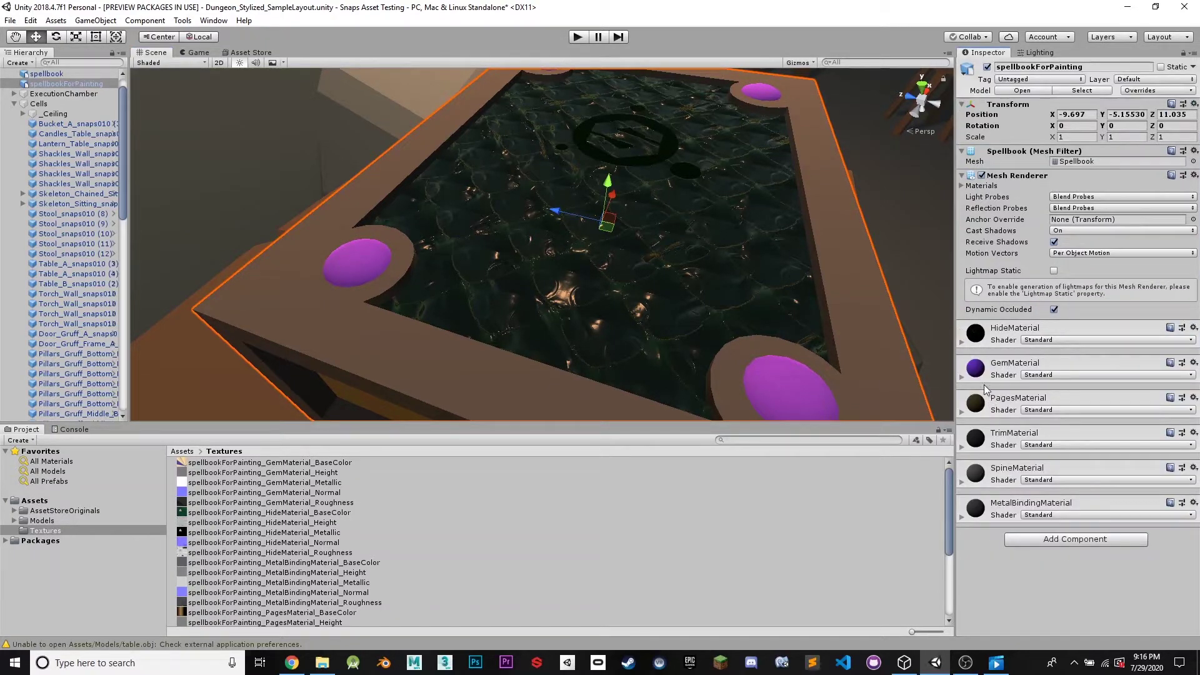
# Assign GemMaterial BaseColor, Height, Metallic and Normal textures to the gem's Albedo, Height, Metallic and Normal slots
pyautogui.click(963, 378)
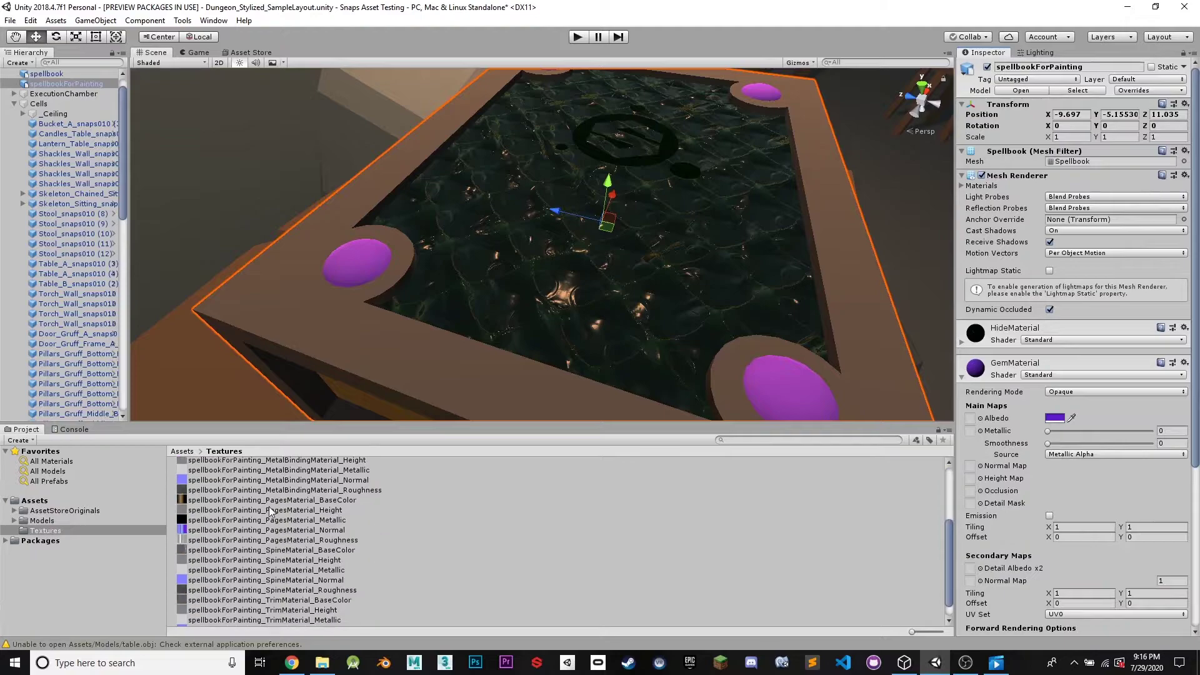
pyautogui.moveTo(299, 466); pyautogui.dragTo(970, 418)
pyautogui.moveTo(326, 473); pyautogui.dragTo(971, 479)
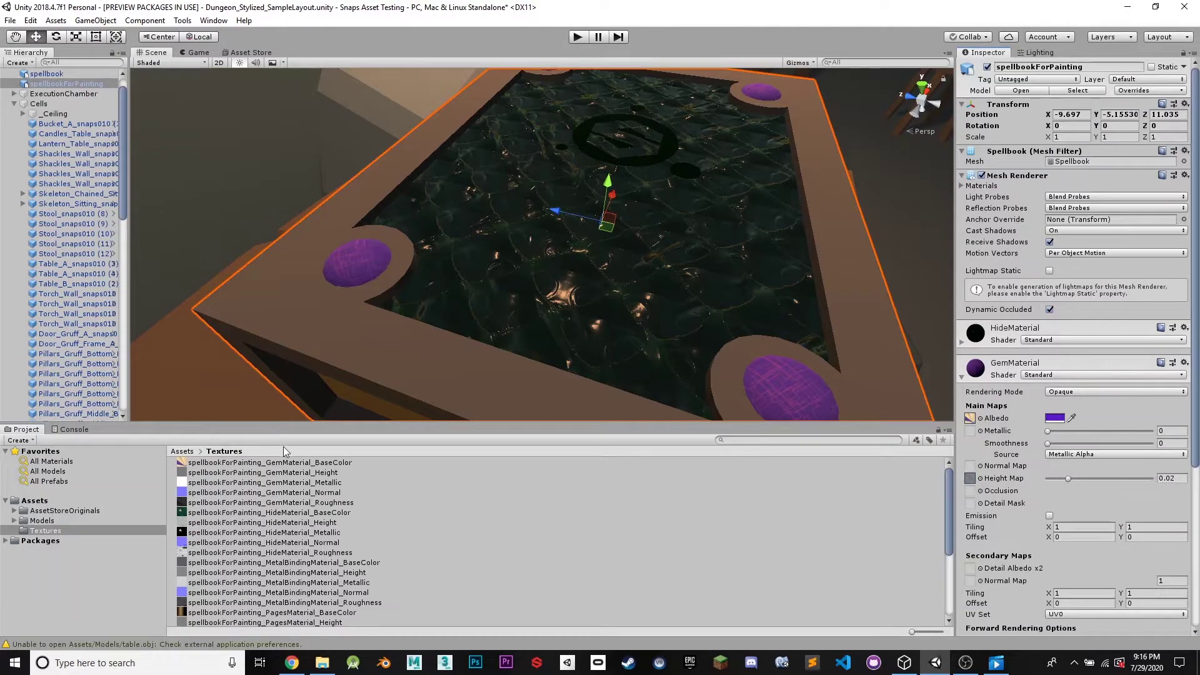
pyautogui.moveTo(311, 487); pyautogui.dragTo(970, 431)
pyautogui.moveTo(325, 492); pyautogui.dragTo(973, 471)
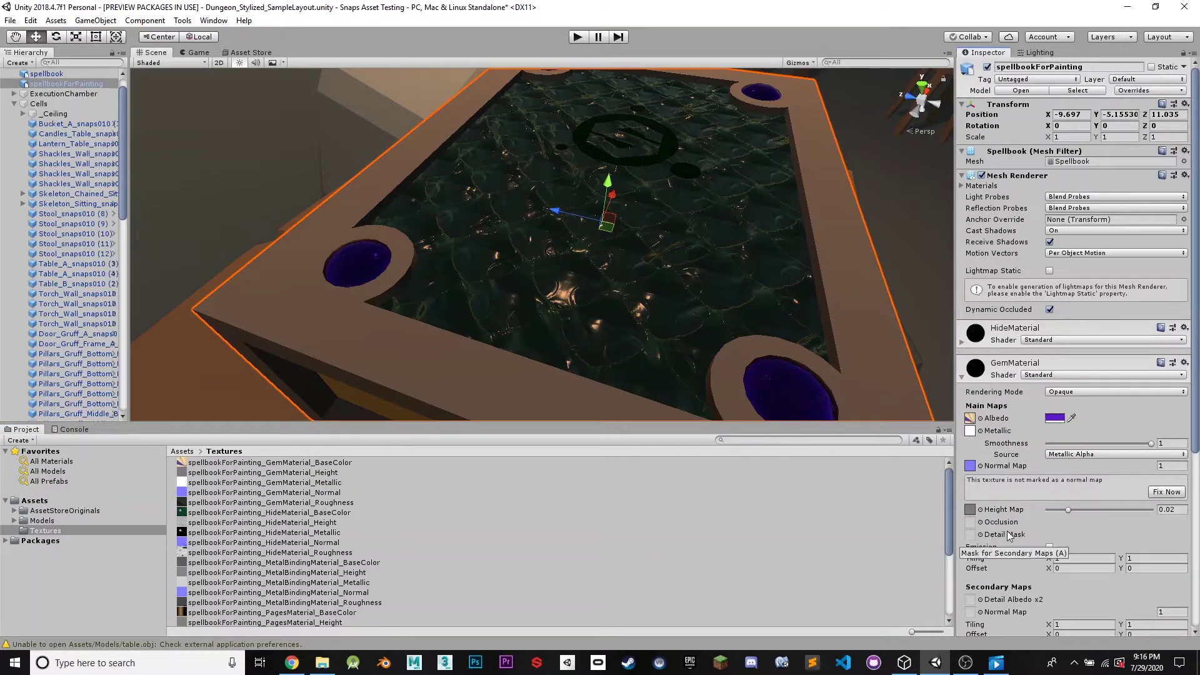
pyautogui.scroll(-3, 1047, 575)
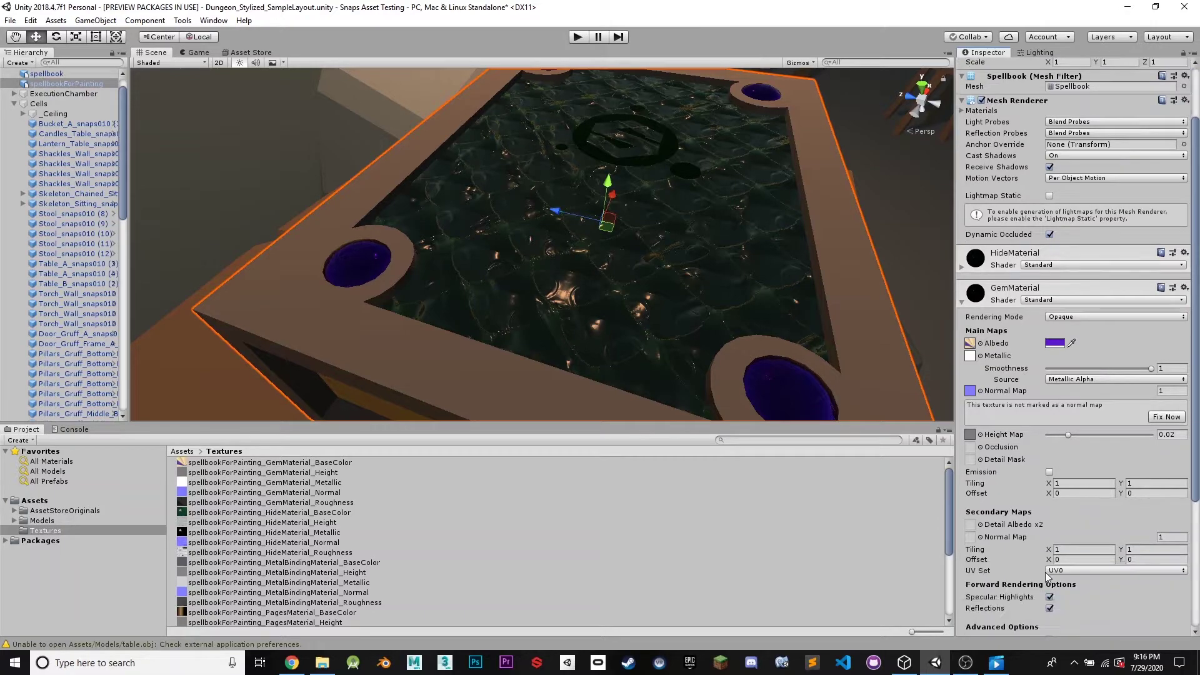
pyautogui.scroll(-3, 1047, 576)
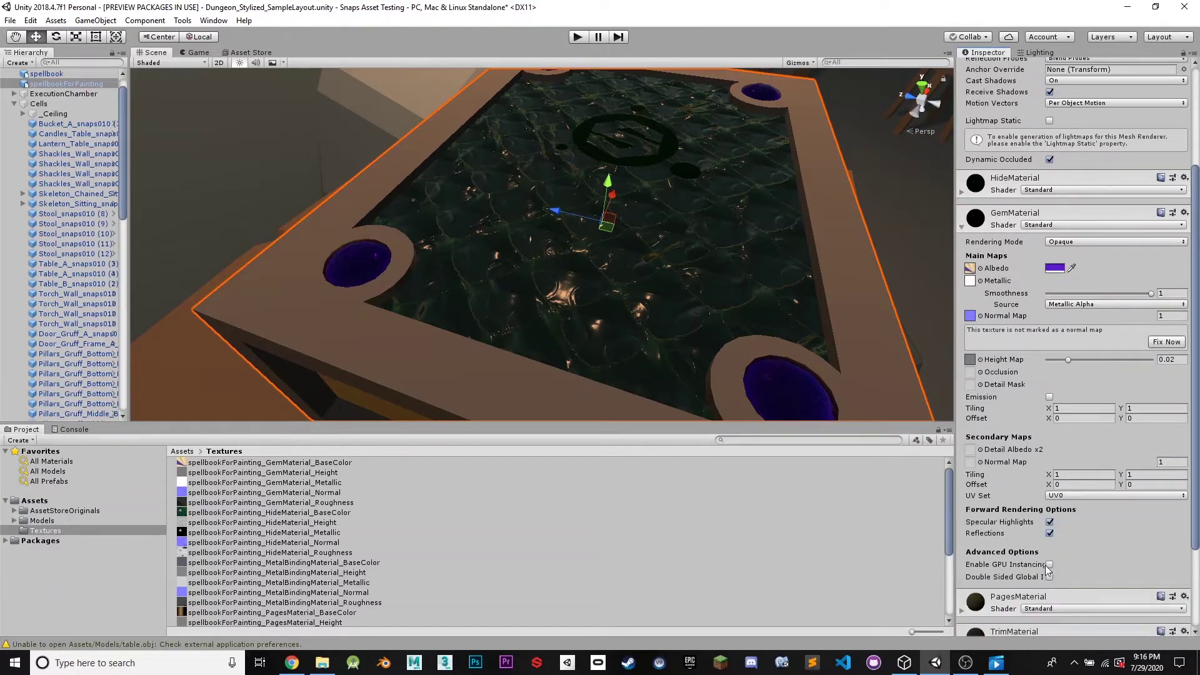
pyautogui.click(962, 228)
# Fill PagesMaterial with its BaseColor, Height, Metallic and Normal textures, reimporting Normal as a normal map
pyautogui.click(962, 412)
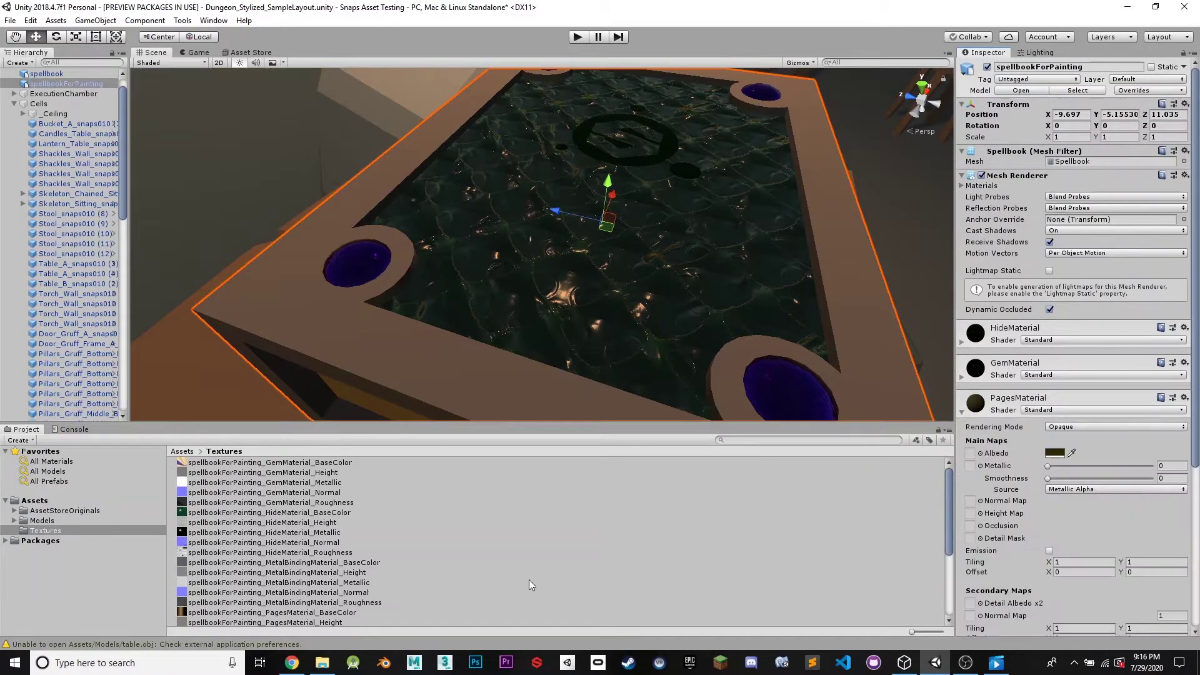
pyautogui.scroll(-4, 310, 524)
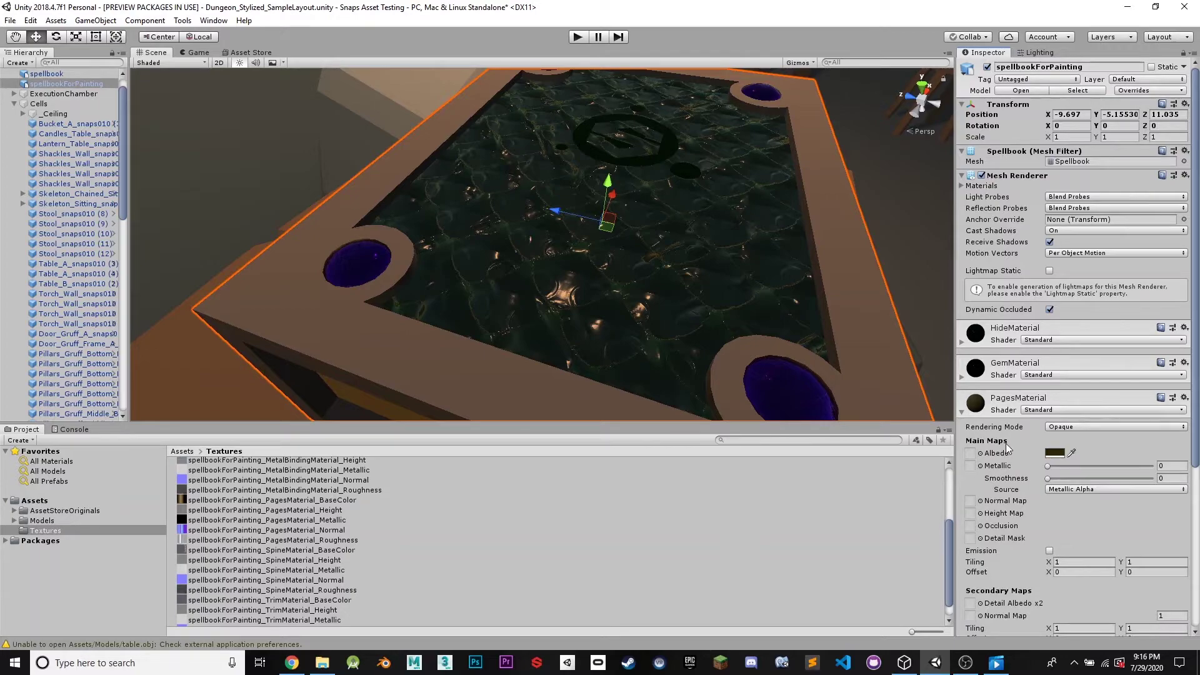
pyautogui.scroll(-3, 1006, 443)
pyautogui.moveTo(315, 502); pyautogui.dragTo(970, 379)
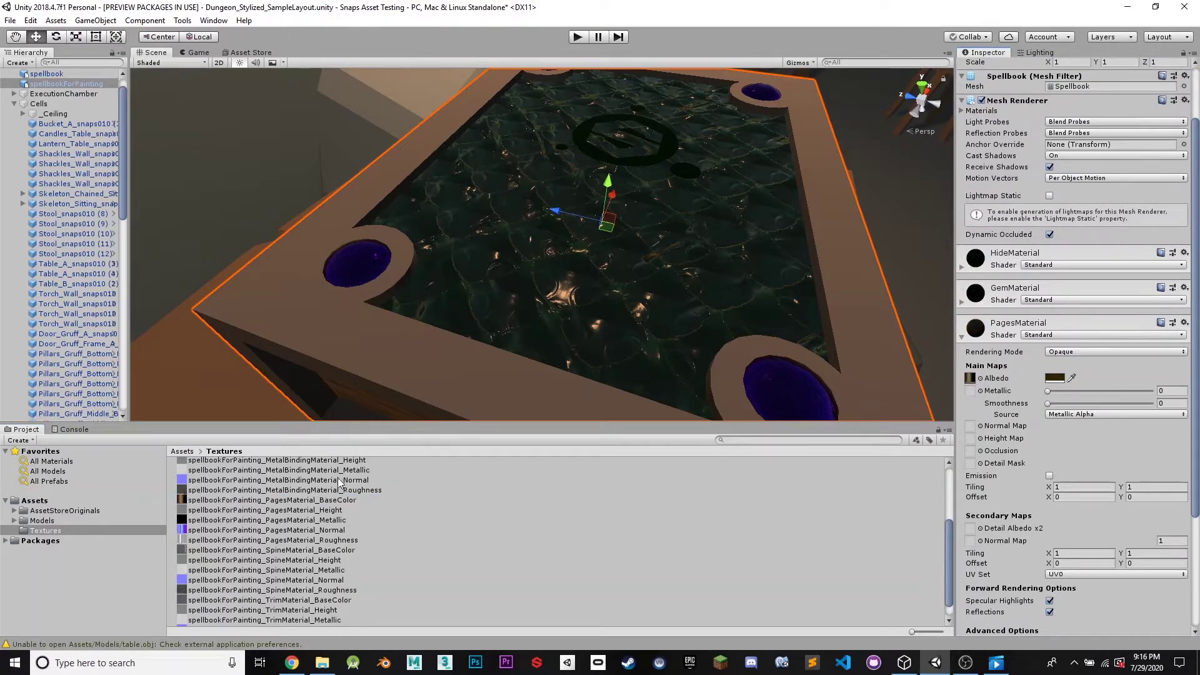
pyautogui.moveTo(304, 514); pyautogui.dragTo(971, 440)
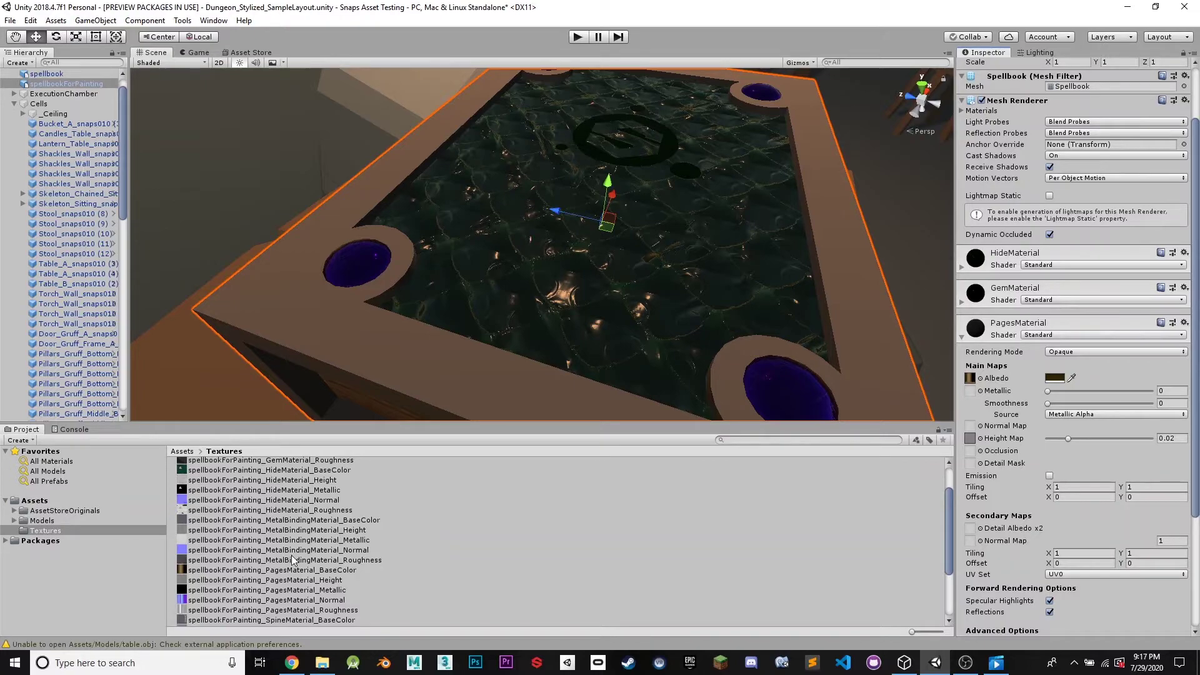
pyautogui.moveTo(302, 590); pyautogui.dragTo(970, 392)
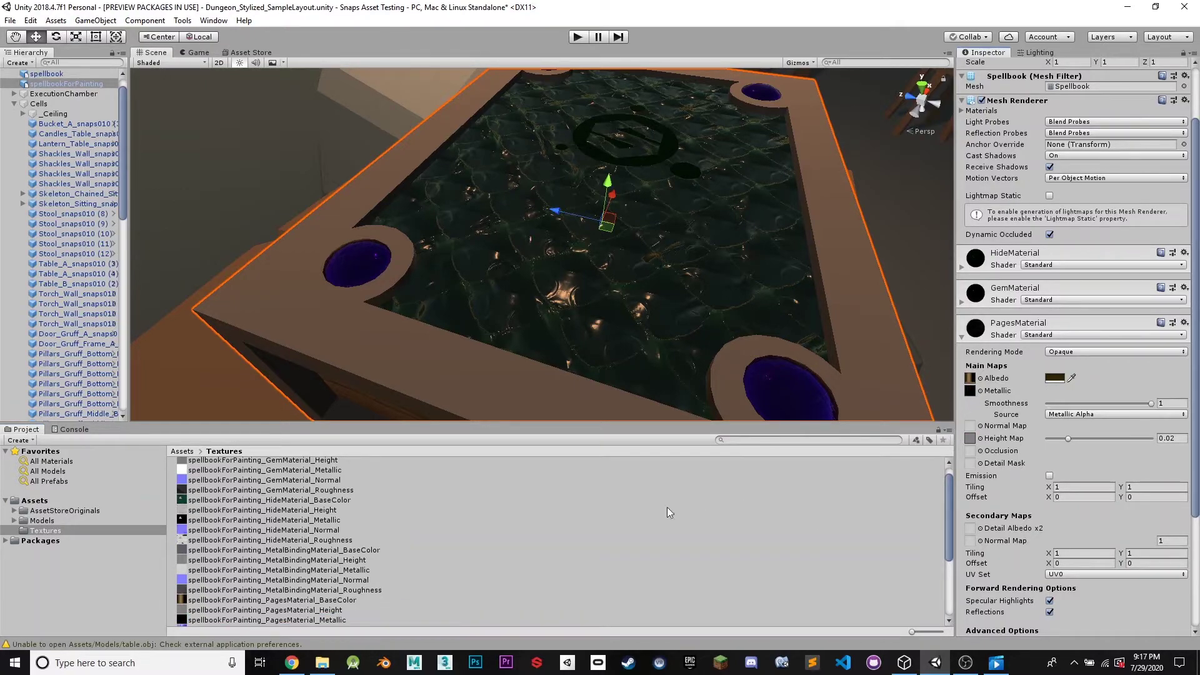
pyautogui.moveTo(328, 580)
pyautogui.mouseDown()
pyautogui.moveTo(368, 576)
pyautogui.moveTo(329, 556)
pyautogui.mouseUp()
pyautogui.scroll(-3, 562, 531)
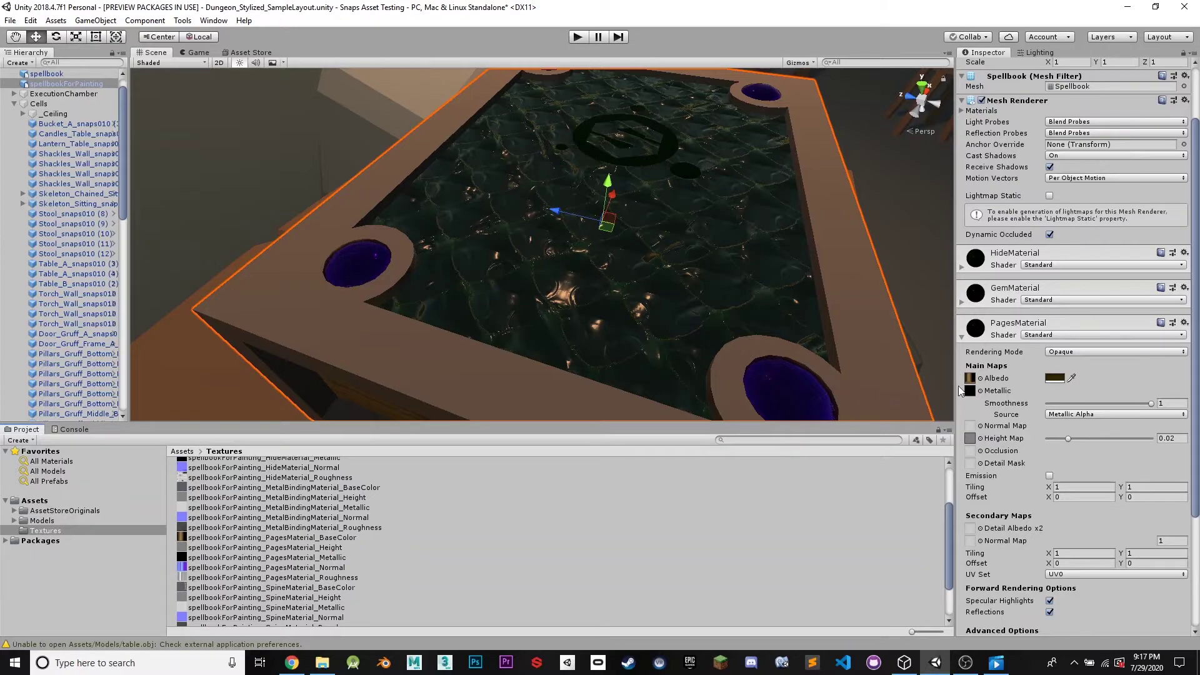
pyautogui.moveTo(315, 567); pyautogui.dragTo(967, 426)
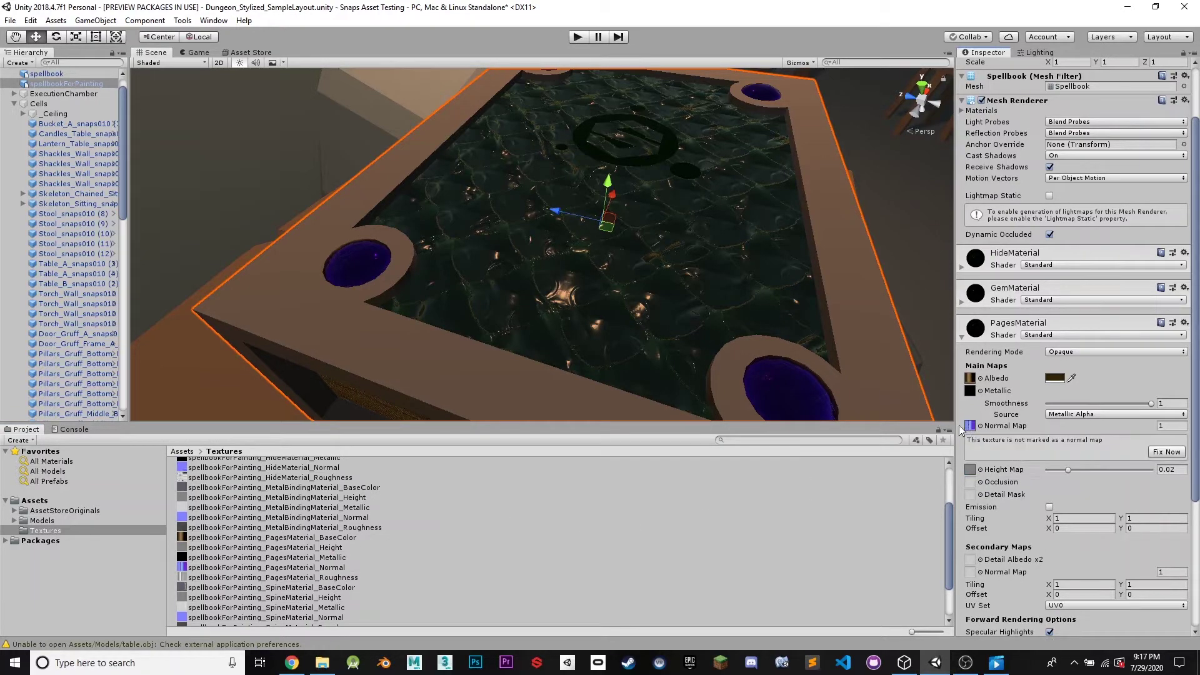
pyautogui.keyDown('alt'); pyautogui.moveTo(774, 278); pyautogui.dragTo(715, 271); pyautogui.keyUp('alt')
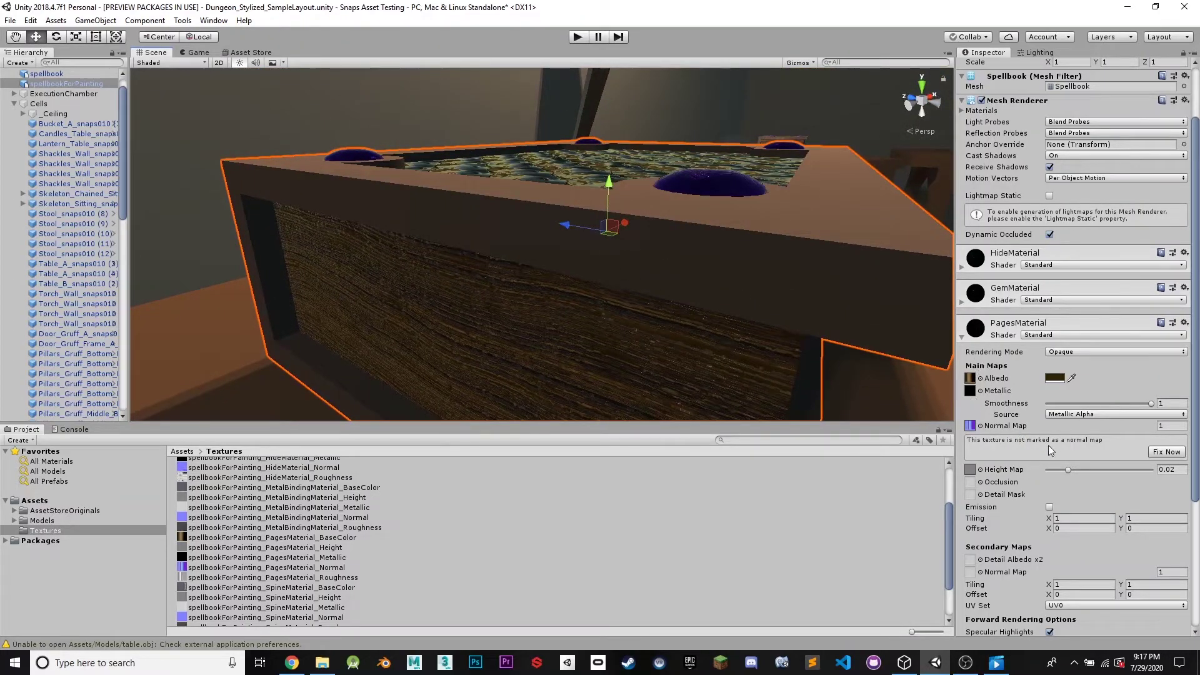
pyautogui.click(1166, 452)
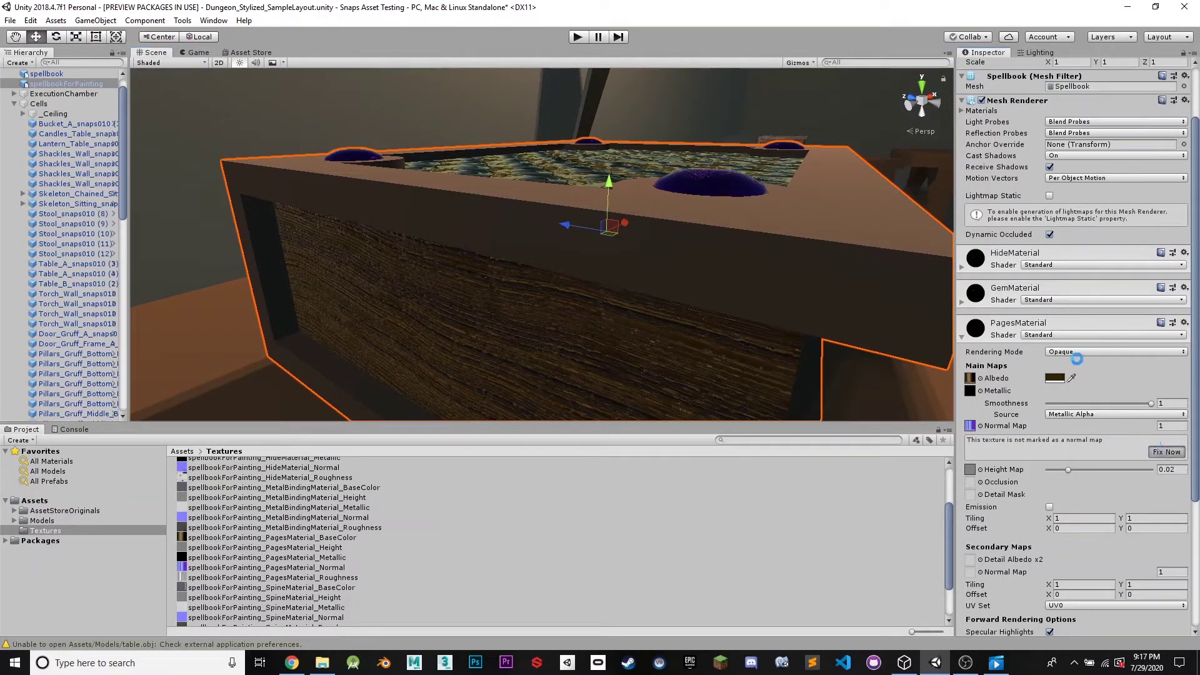
# Reimport the GemMaterial normal texture as a normal map
pyautogui.click(962, 303)
pyautogui.click(1168, 417)
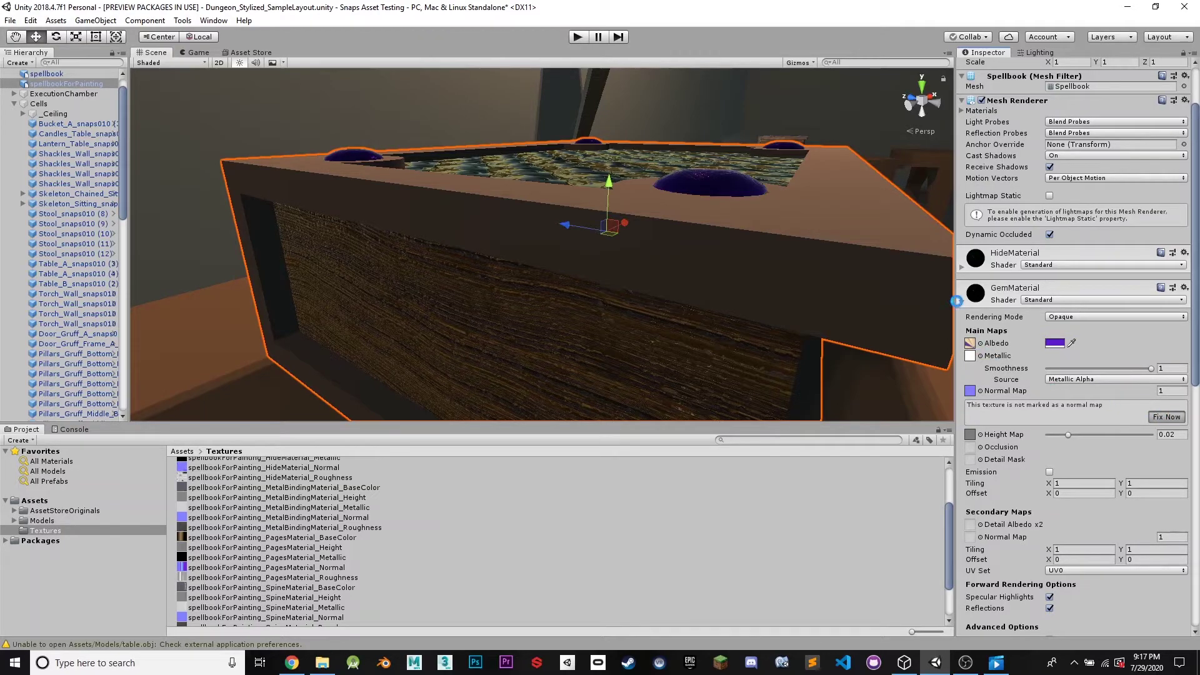
pyautogui.click(963, 303)
# Assign TrimMaterial BaseColor, Height, Metallic and Normal textures, treating Normal as a normal map
pyautogui.click(963, 337)
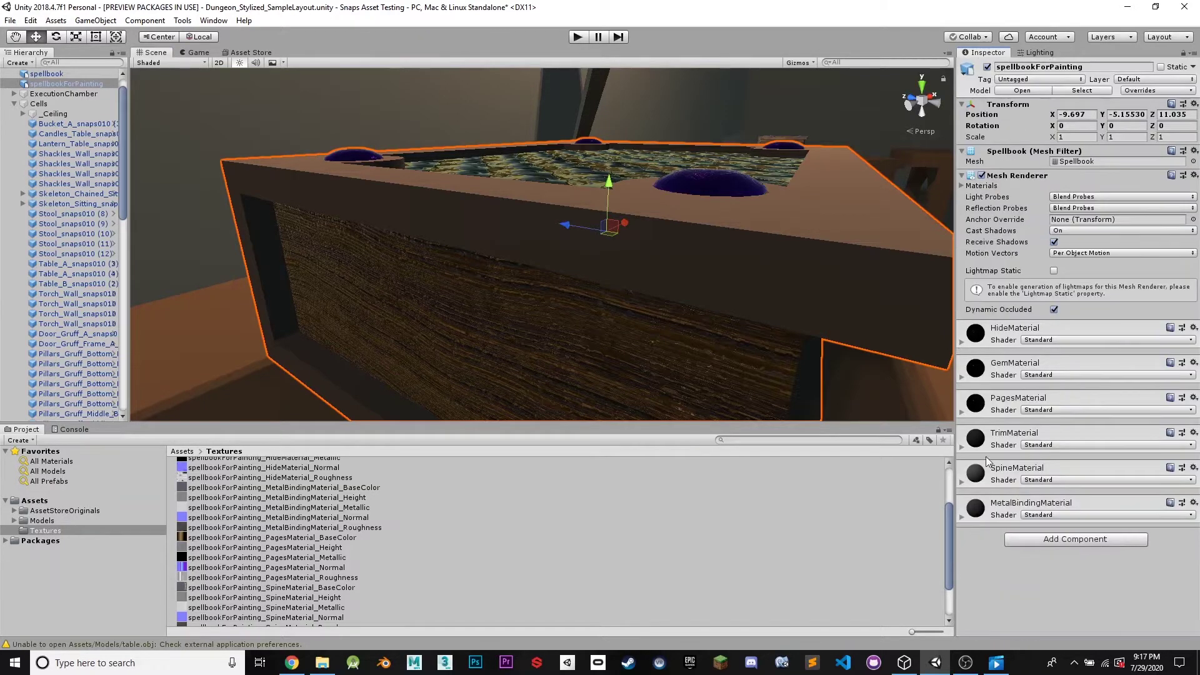
pyautogui.click(963, 447)
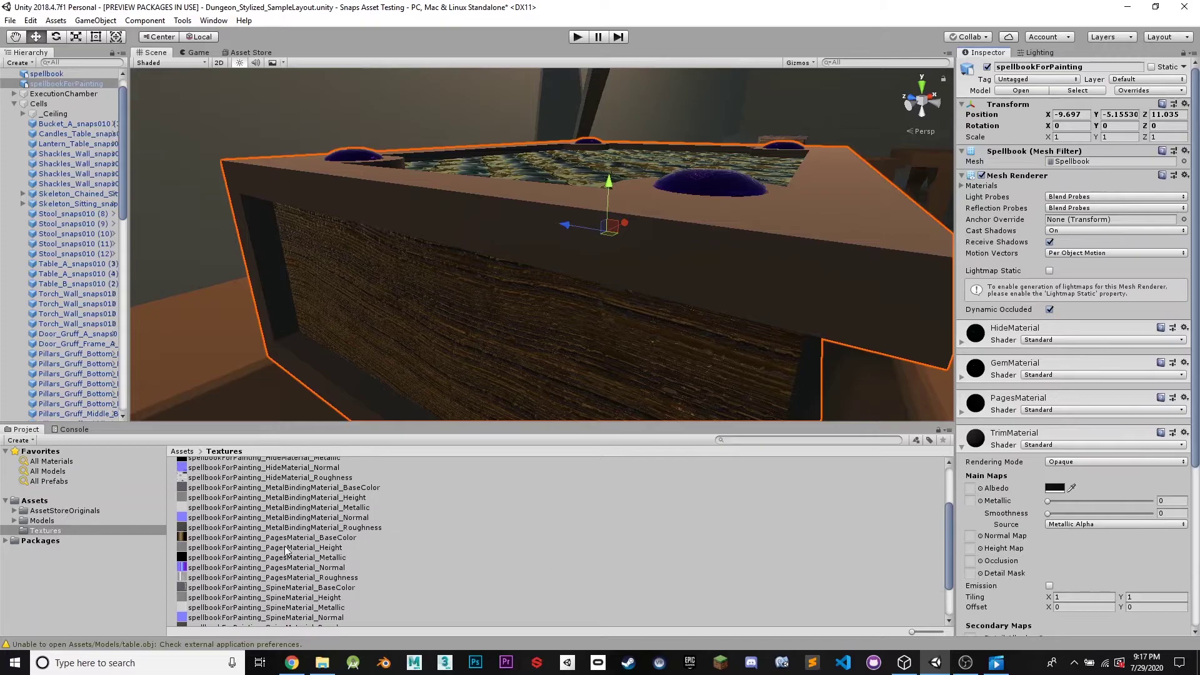
pyautogui.scroll(3, 304, 554)
pyautogui.scroll(-4, 304, 558)
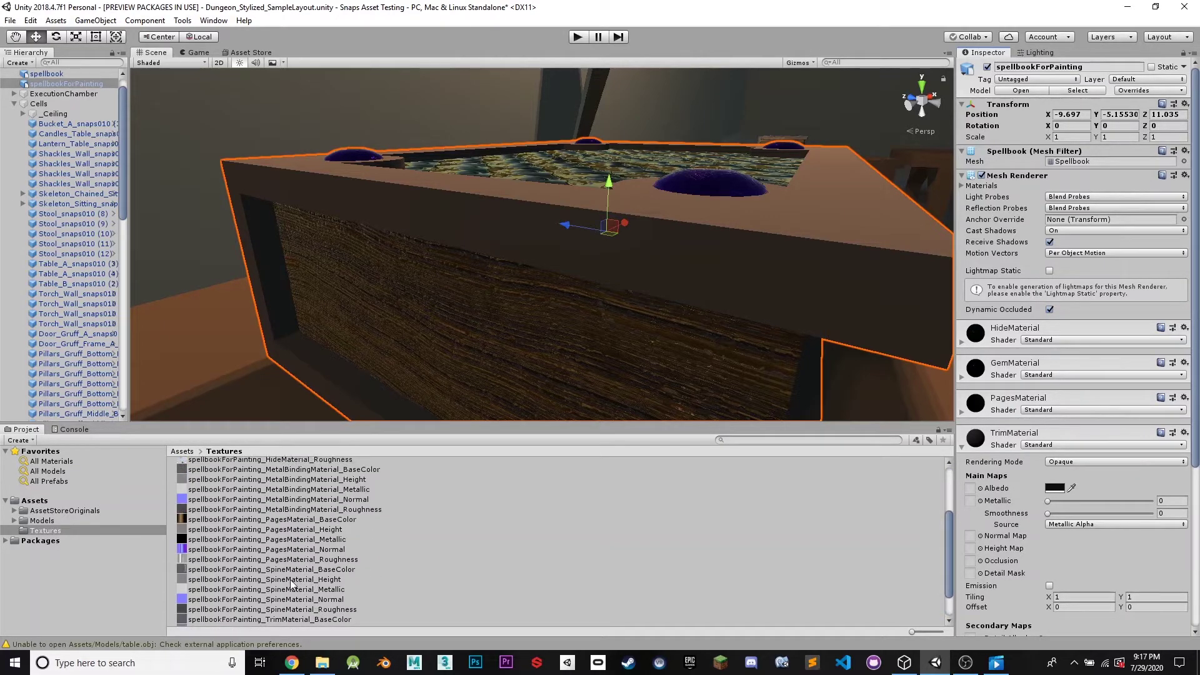
pyautogui.scroll(-2, 288, 590)
pyautogui.moveTo(298, 581); pyautogui.dragTo(971, 495)
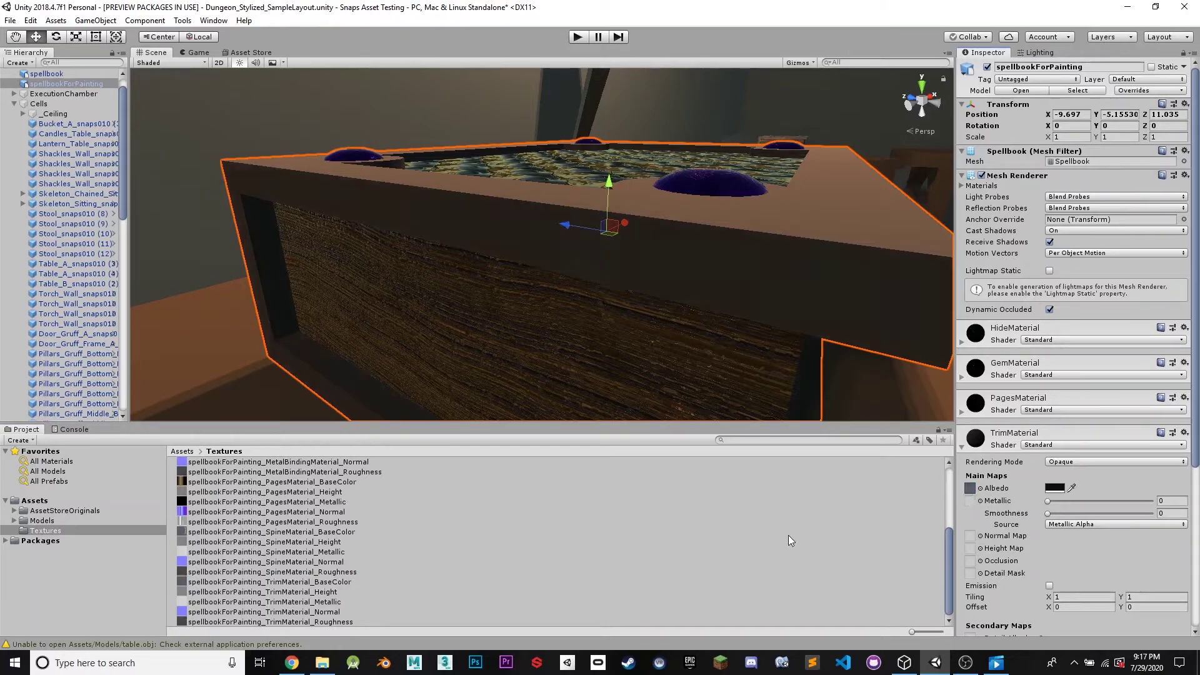
pyautogui.moveTo(315, 591); pyautogui.dragTo(970, 549)
pyautogui.moveTo(313, 602); pyautogui.dragTo(977, 503)
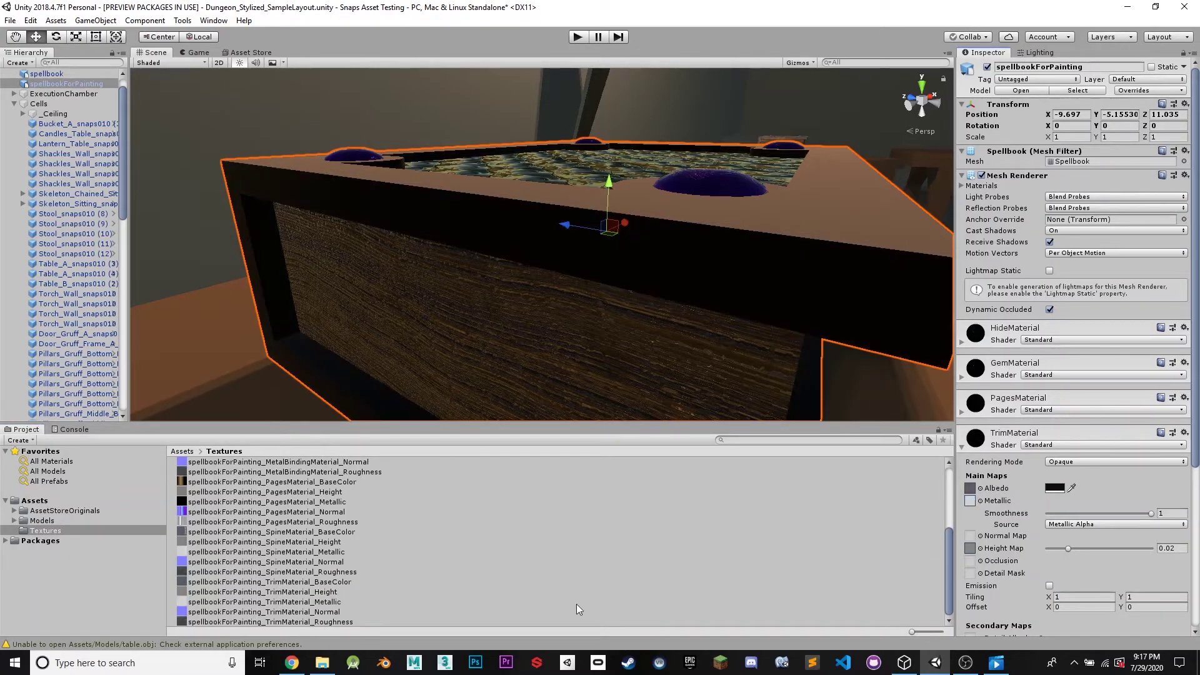
pyautogui.click(316, 615)
pyautogui.moveTo(316, 616); pyautogui.dragTo(973, 540)
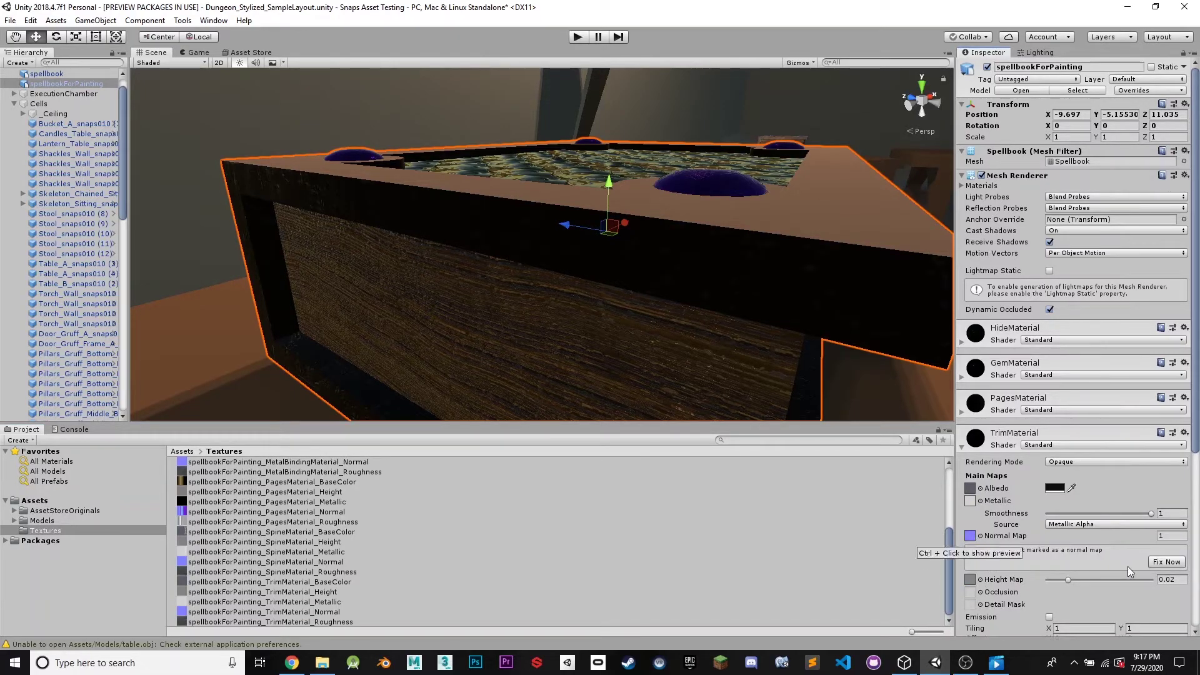
pyautogui.click(1166, 563)
pyautogui.click(963, 447)
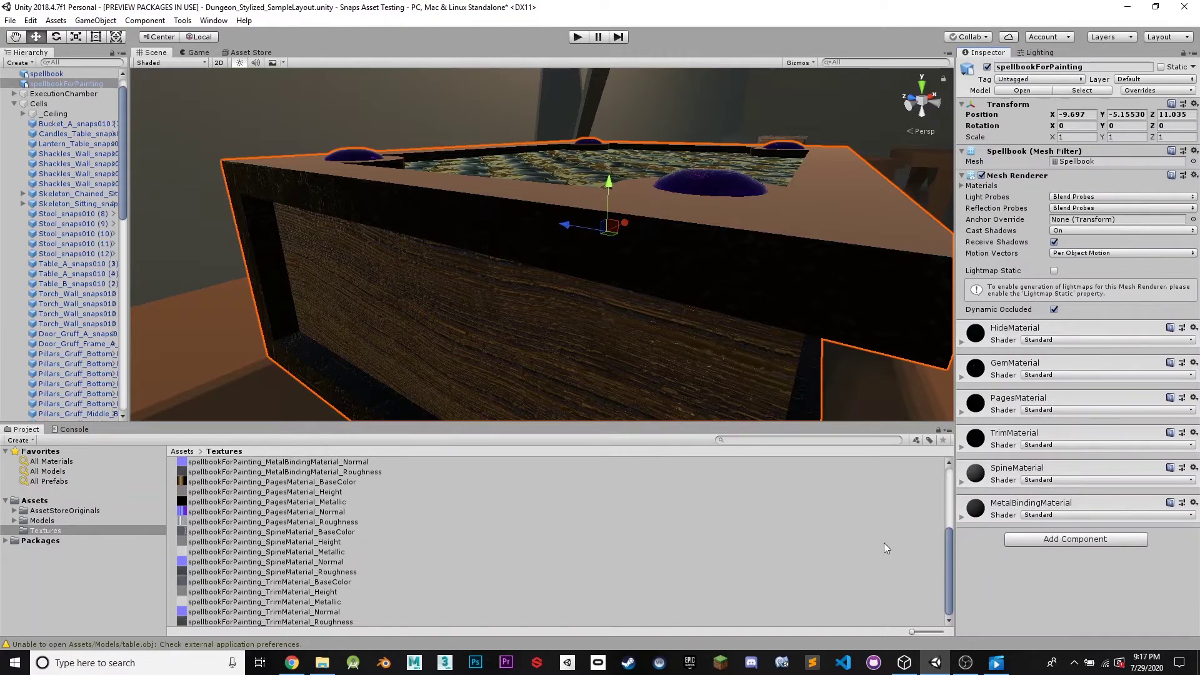
# Drag SpineMaterial BaseColor, Height, Metallic and Normal textures into the spine's Albedo, Height, Metallic and Normal slots
pyautogui.click(963, 481)
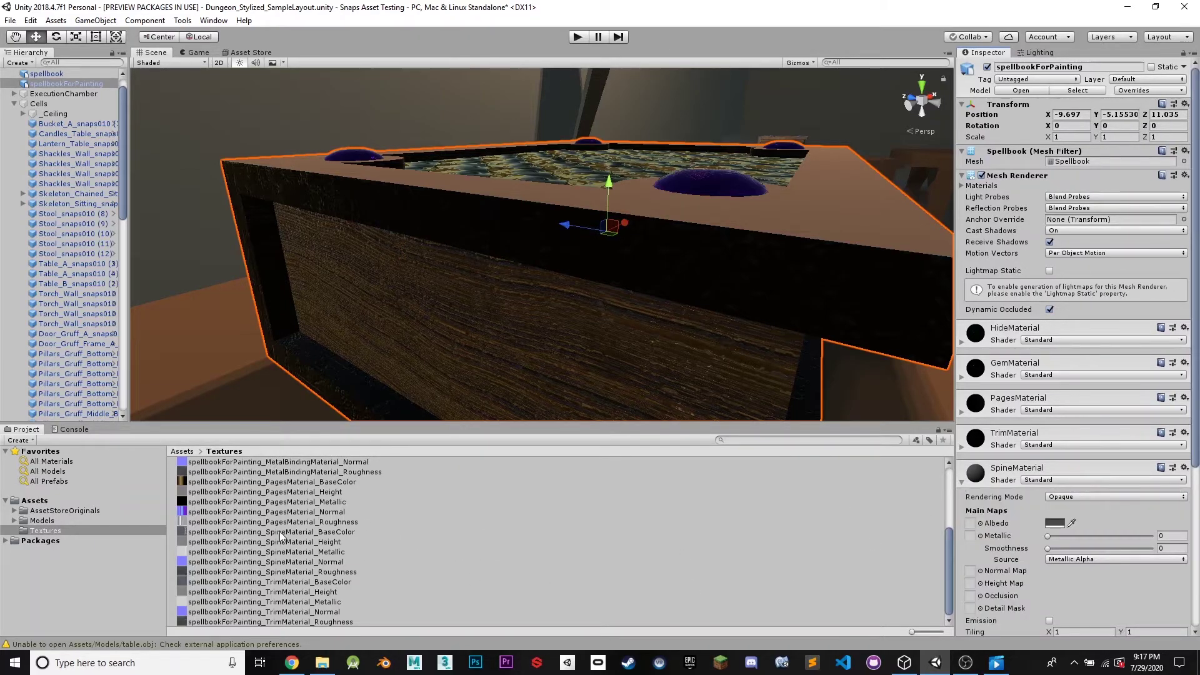
pyautogui.moveTo(287, 532); pyautogui.dragTo(970, 524)
pyautogui.moveTo(298, 494); pyautogui.dragTo(439, 508)
pyautogui.moveTo(289, 543); pyautogui.dragTo(971, 584)
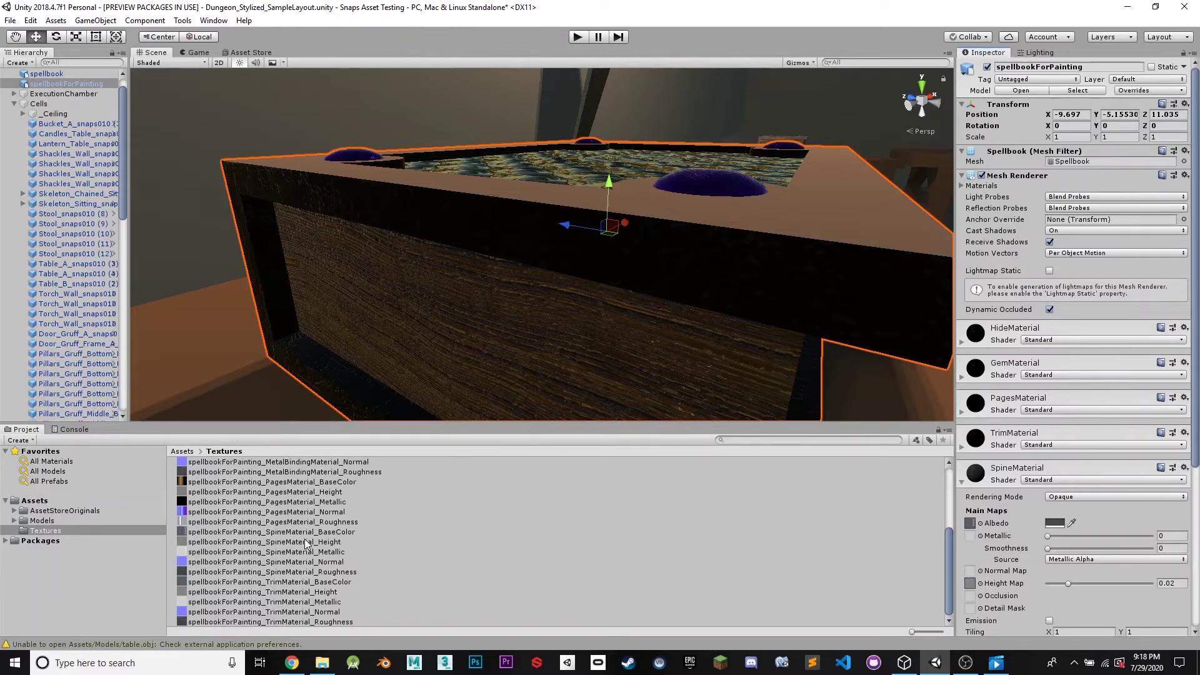
pyautogui.moveTo(306, 553); pyautogui.dragTo(969, 535)
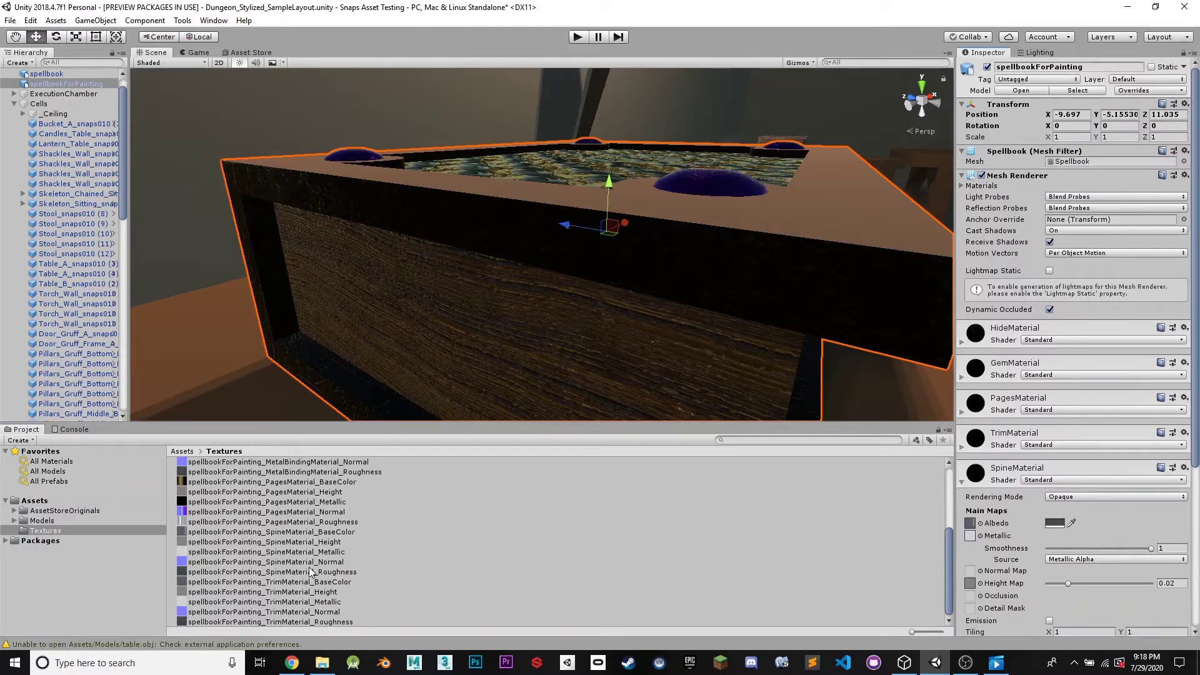
pyautogui.moveTo(302, 558); pyautogui.dragTo(970, 571)
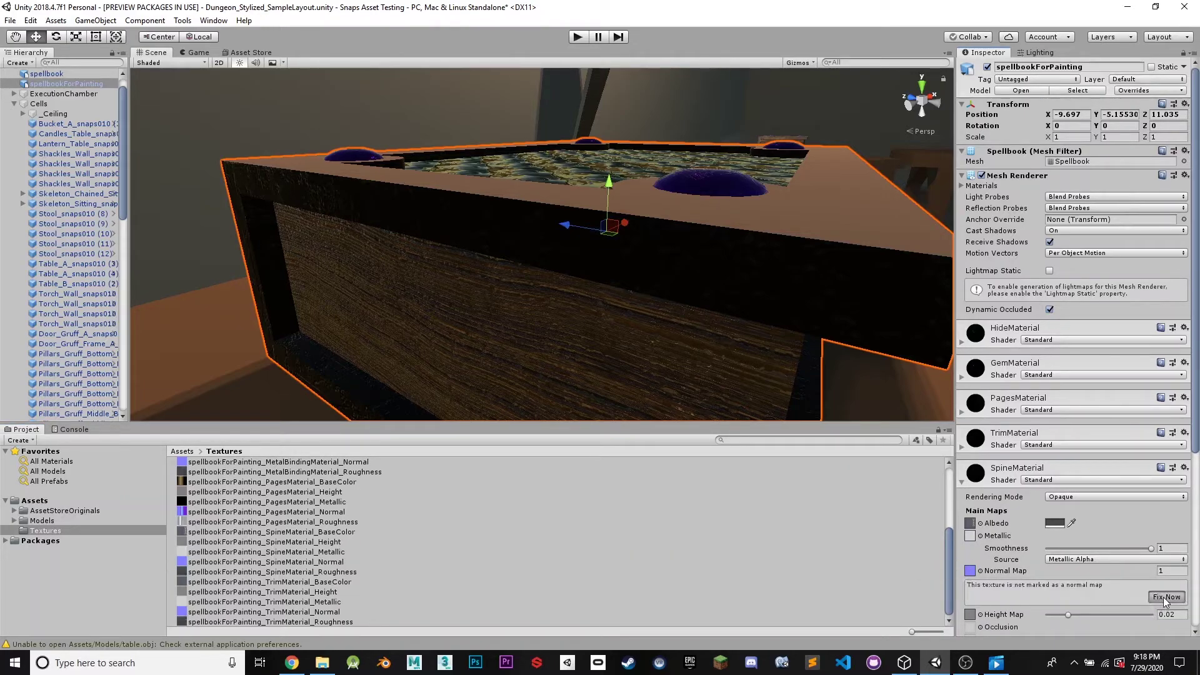
pyautogui.click(962, 482)
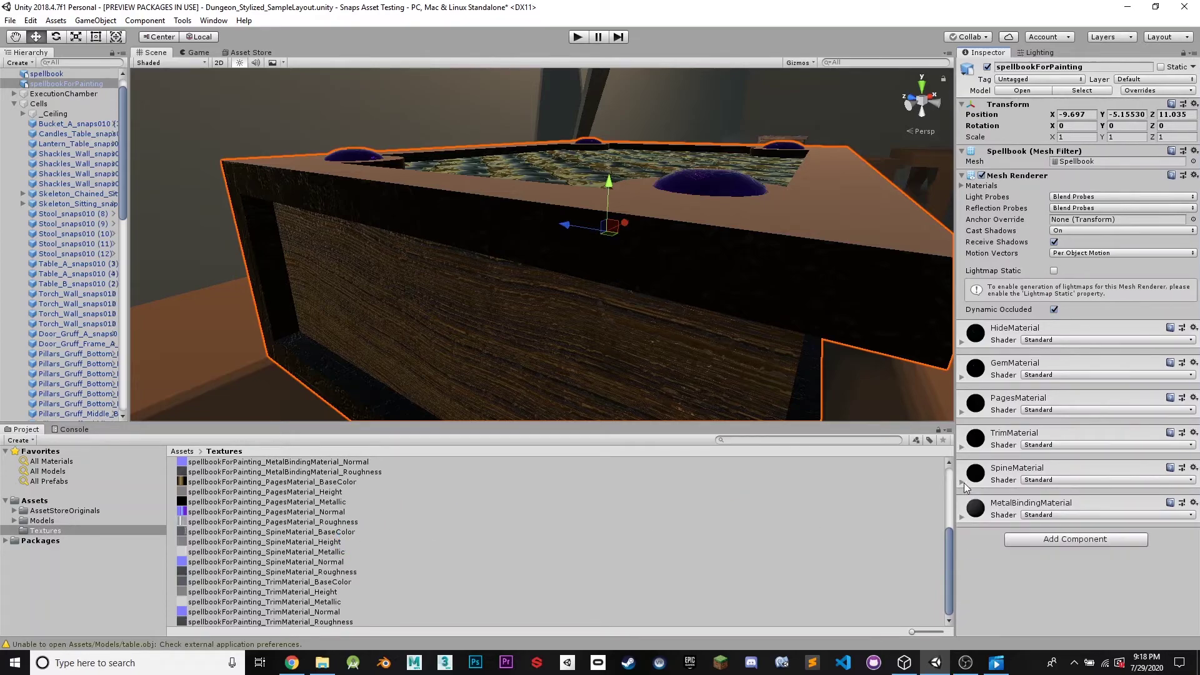
# Assign MetalBindingMaterial BaseColor as Albedo and Height as the binding's height map
pyautogui.click(961, 519)
pyautogui.scroll(-3, 1014, 539)
pyautogui.scroll(-1, 1014, 539)
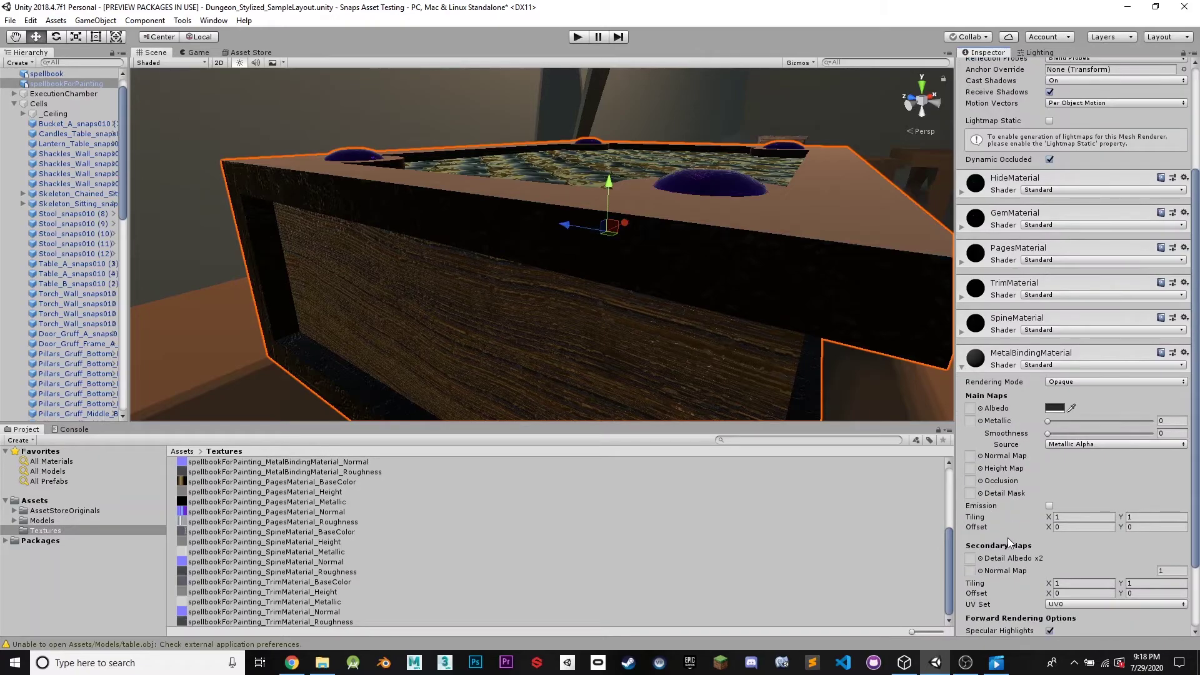
pyautogui.scroll(3, 404, 571)
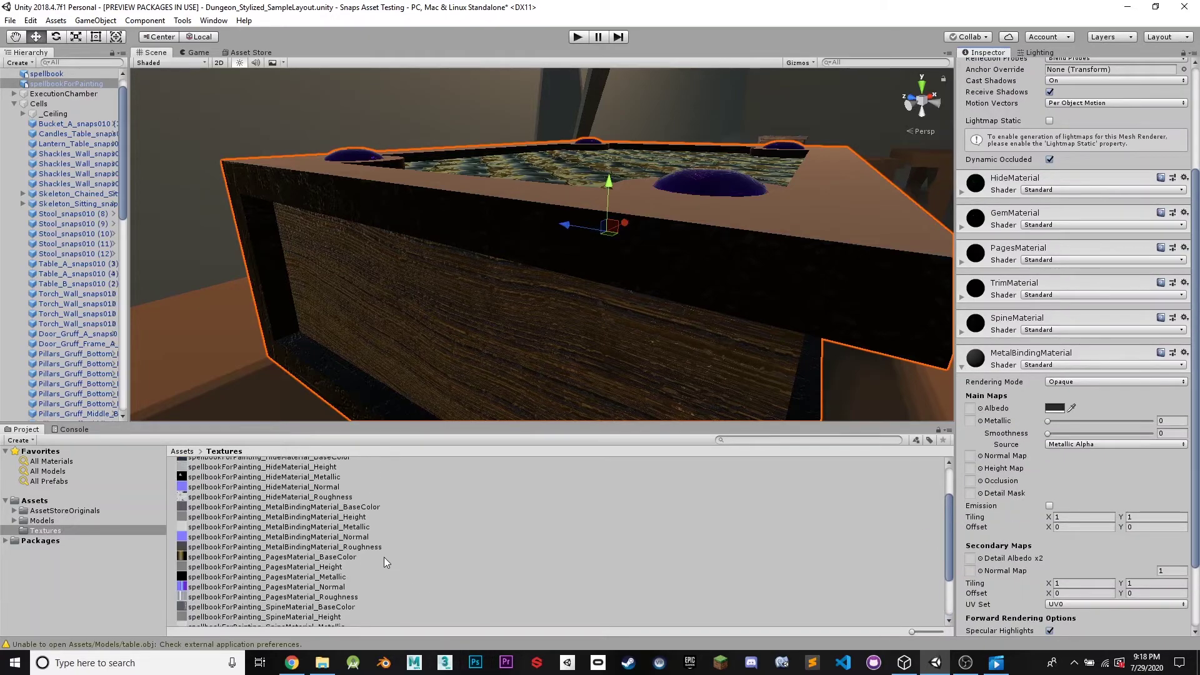
pyautogui.moveTo(288, 509); pyautogui.dragTo(970, 407)
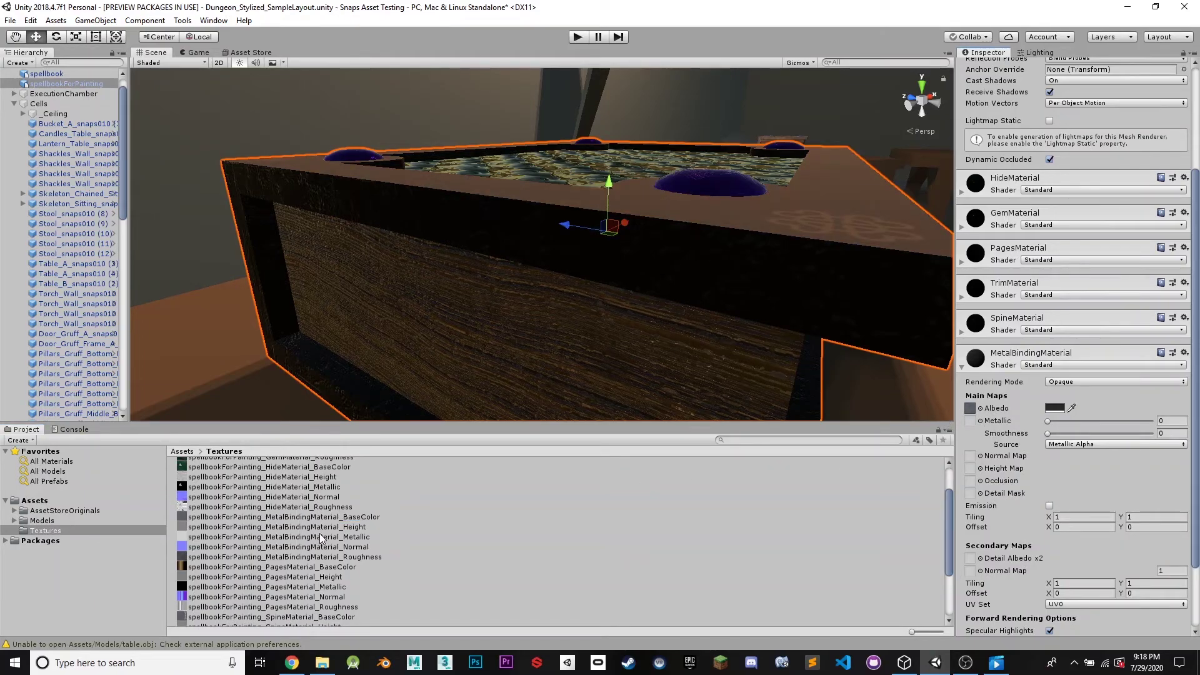
pyautogui.moveTo(333, 527); pyautogui.dragTo(340, 526)
pyautogui.moveTo(930, 494); pyautogui.dragTo(970, 468)
# Add the binding's Metallic and Normal maps, fix Normal as a normal map, and view the book from above
pyautogui.moveTo(336, 537); pyautogui.dragTo(486, 538)
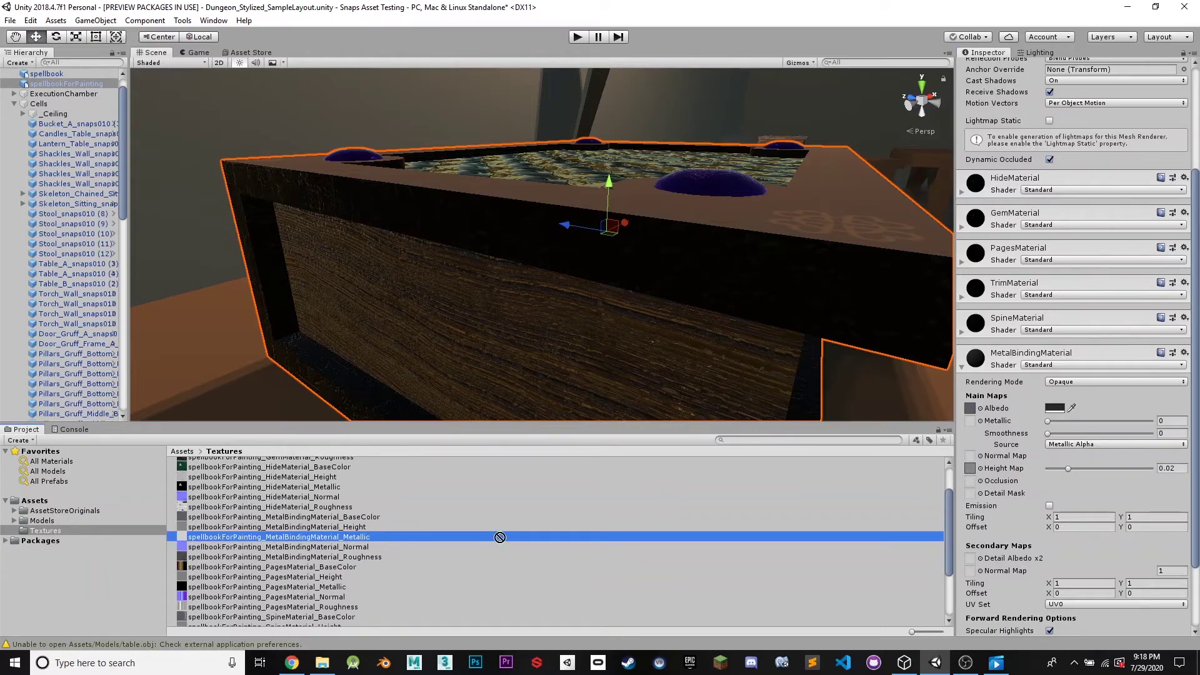
pyautogui.moveTo(940, 506); pyautogui.dragTo(970, 420)
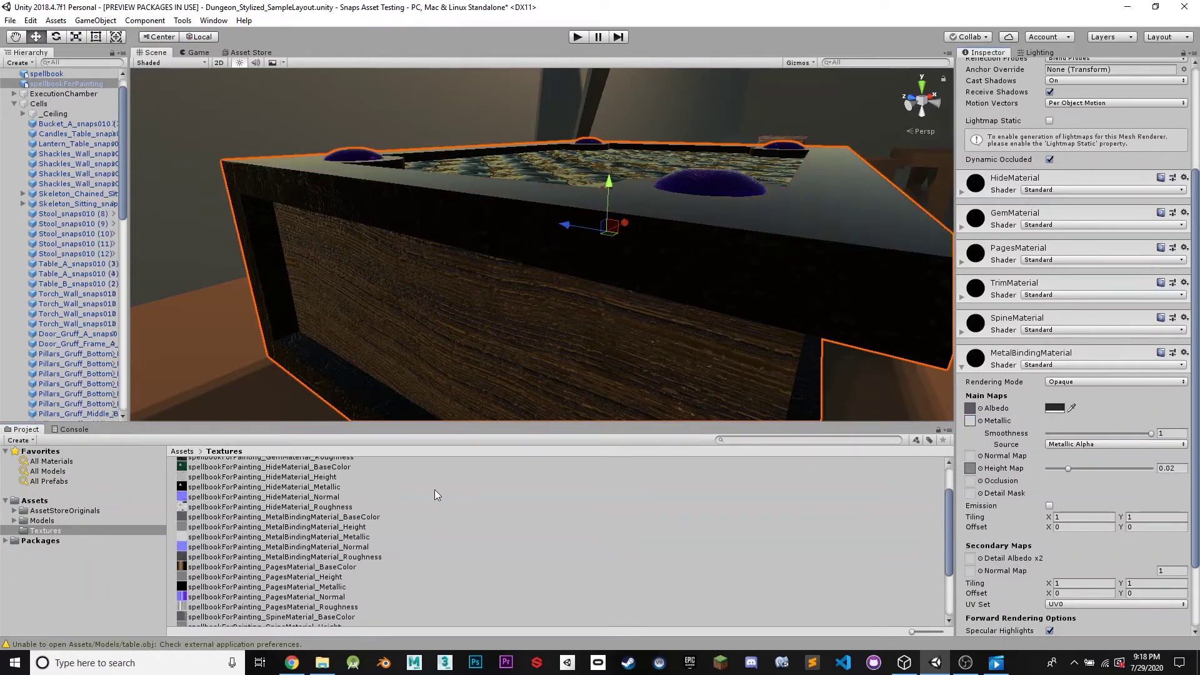
pyautogui.moveTo(305, 548); pyautogui.dragTo(379, 542)
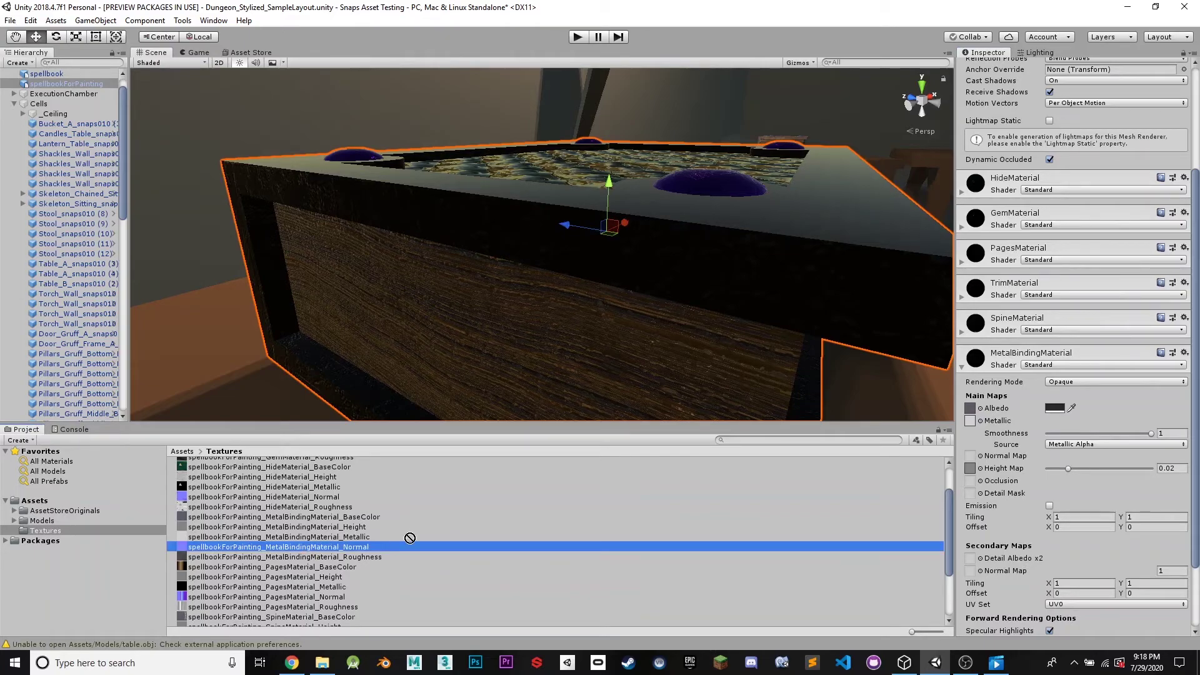
pyautogui.moveTo(924, 493); pyautogui.dragTo(970, 459)
pyautogui.click(1168, 479)
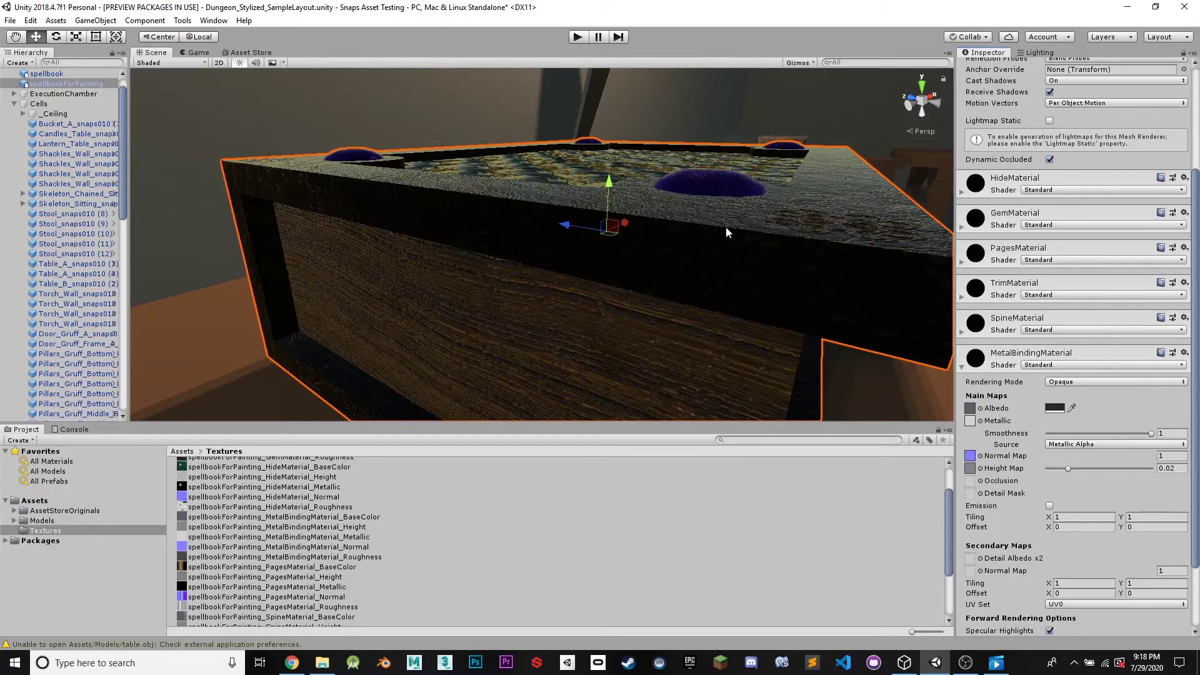
pyautogui.keyDown('alt'); pyautogui.moveTo(783, 137); pyautogui.dragTo(533, 238); pyautogui.keyUp('alt')
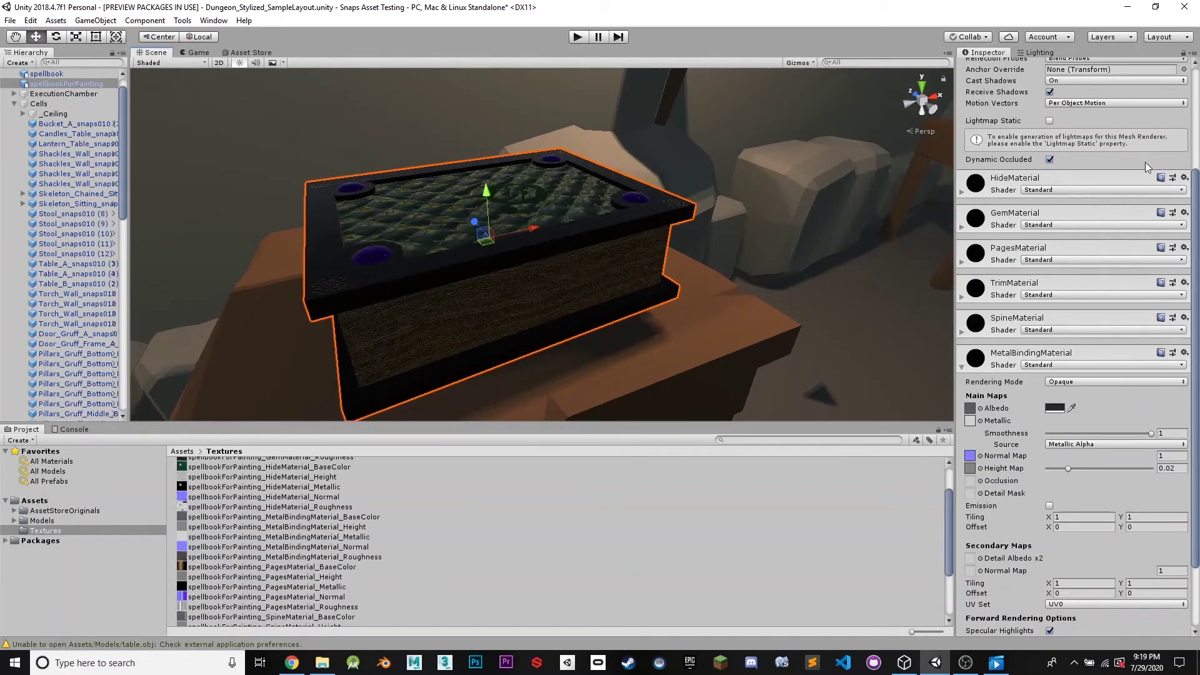
# Locate the spellbookForPainting FBX asset, then select and frame the original spellbook on its table
pyautogui.scroll(-3, 1032, 253)
pyautogui.scroll(5, 1023, 144)
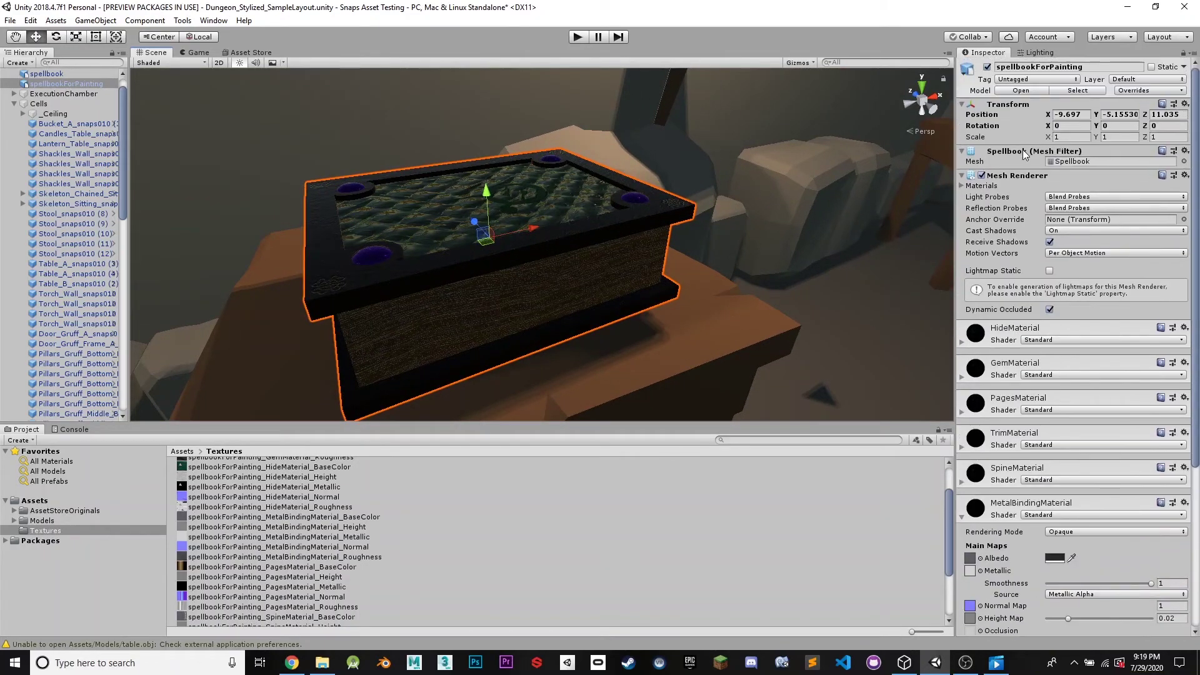
pyautogui.click(1066, 93)
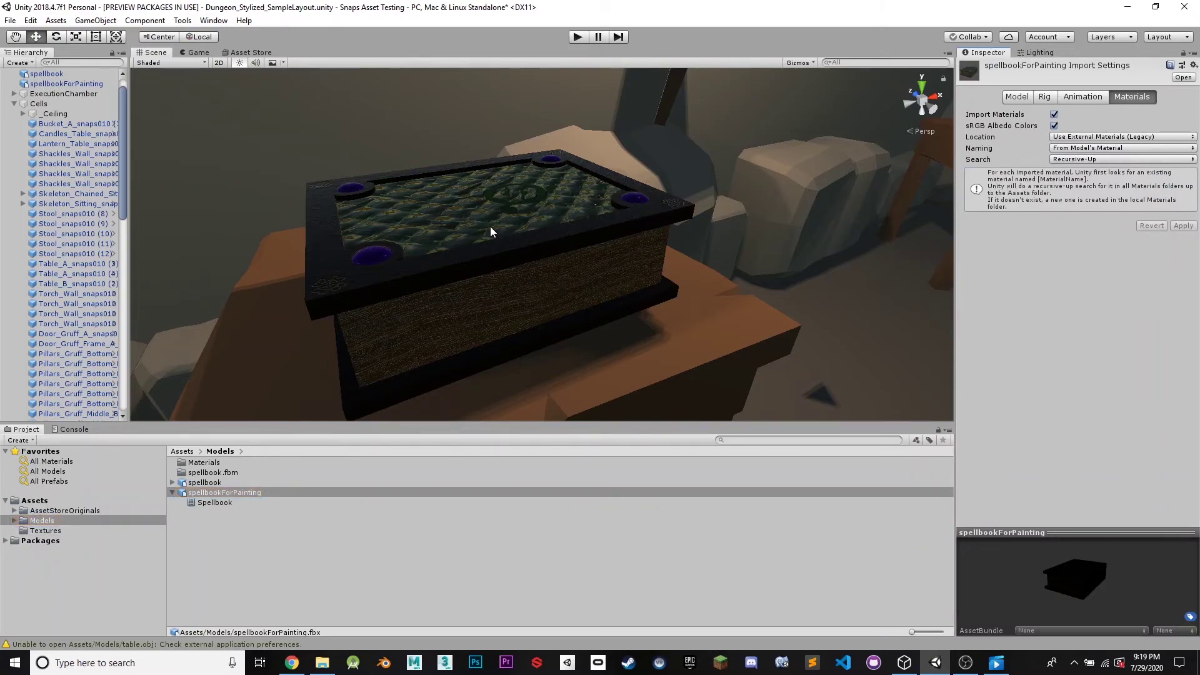
pyautogui.scroll(-6, 448, 231)
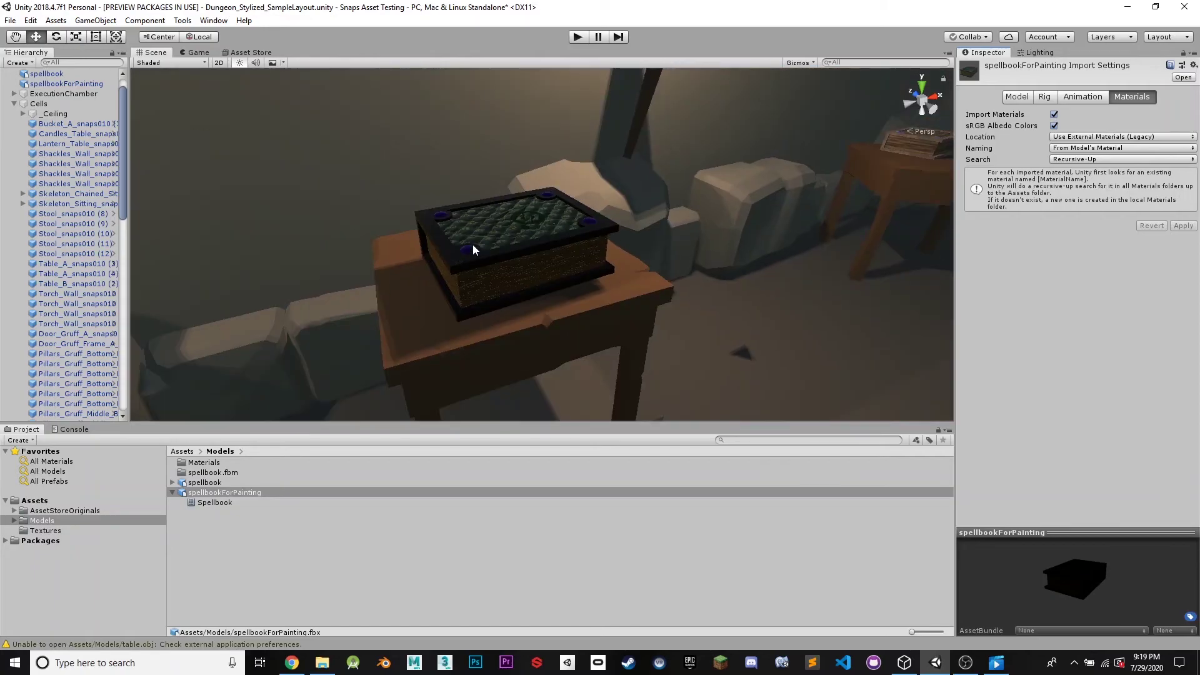
pyautogui.keyDown('alt'); pyautogui.moveTo(471, 240); pyautogui.dragTo(685, 226); pyautogui.keyUp('alt')
pyautogui.click(547, 168)
pyautogui.press('f')
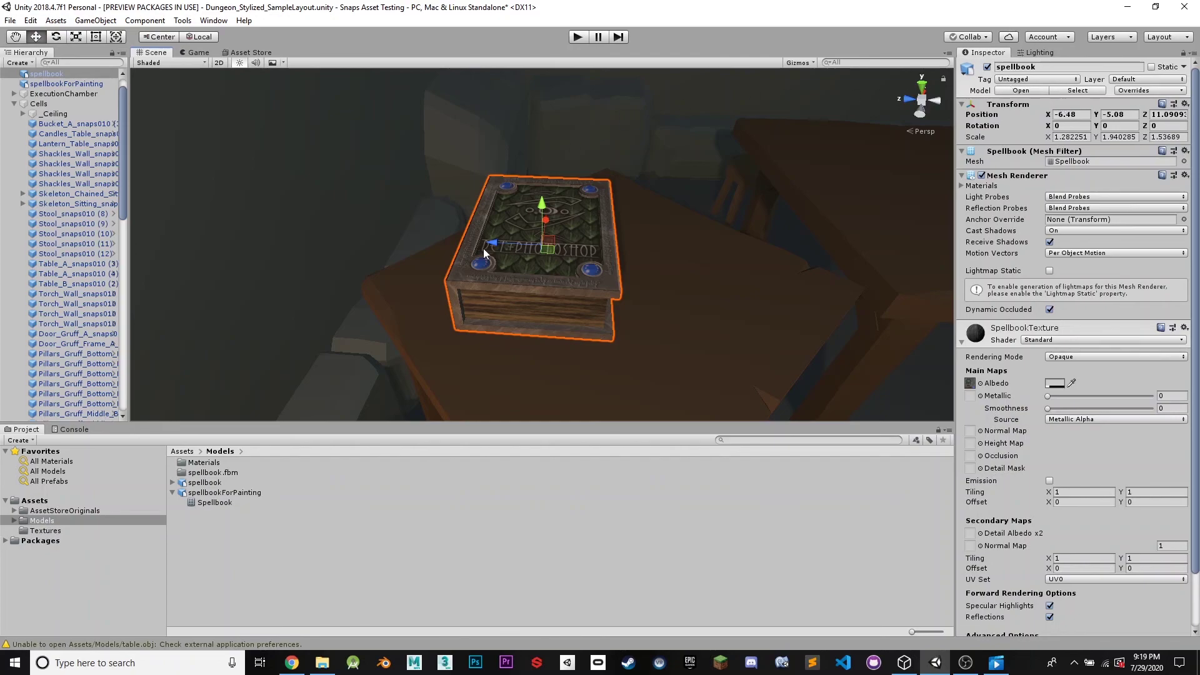
pyautogui.moveTo(893, 660)
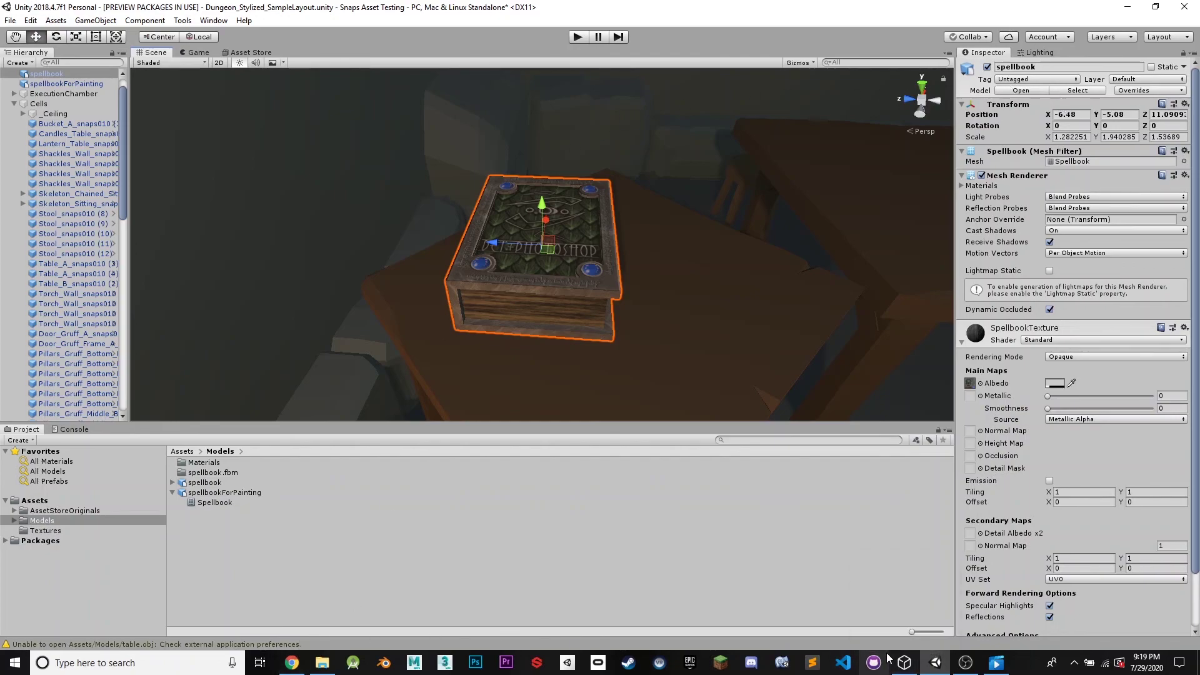